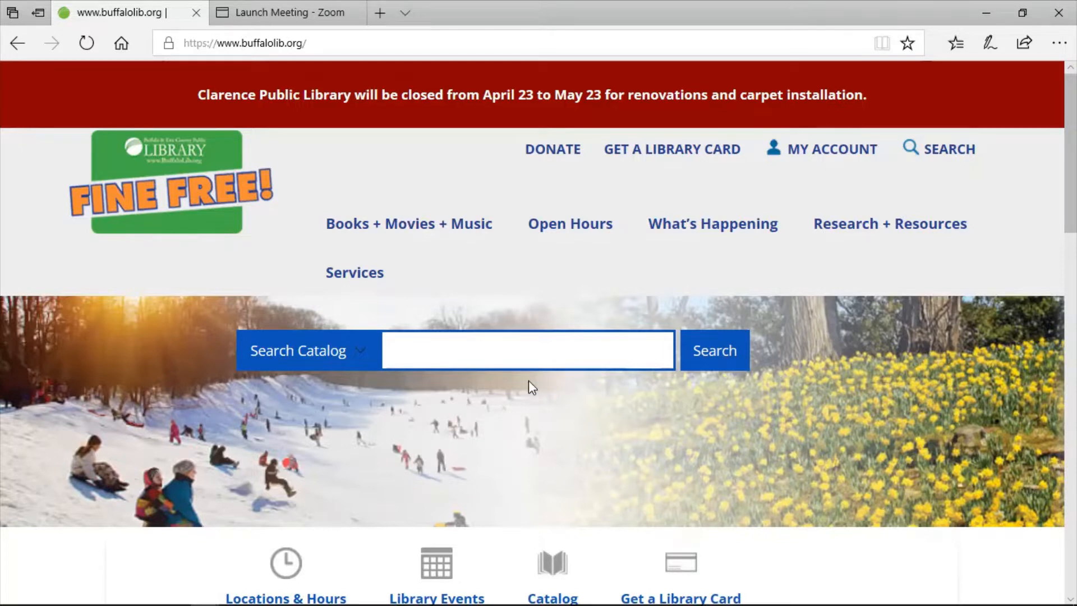
Open the library card information from the library site and view the online application for an adult card
{"action": "left_click", "coordinate": [20, 48]}
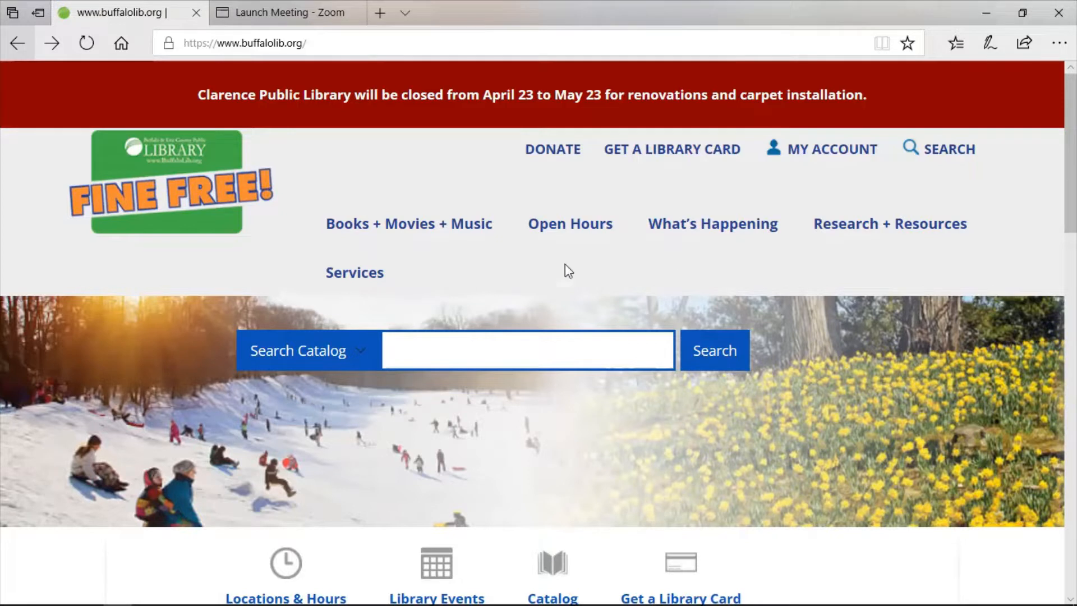
{"action": "left_click", "coordinate": [662, 151]}
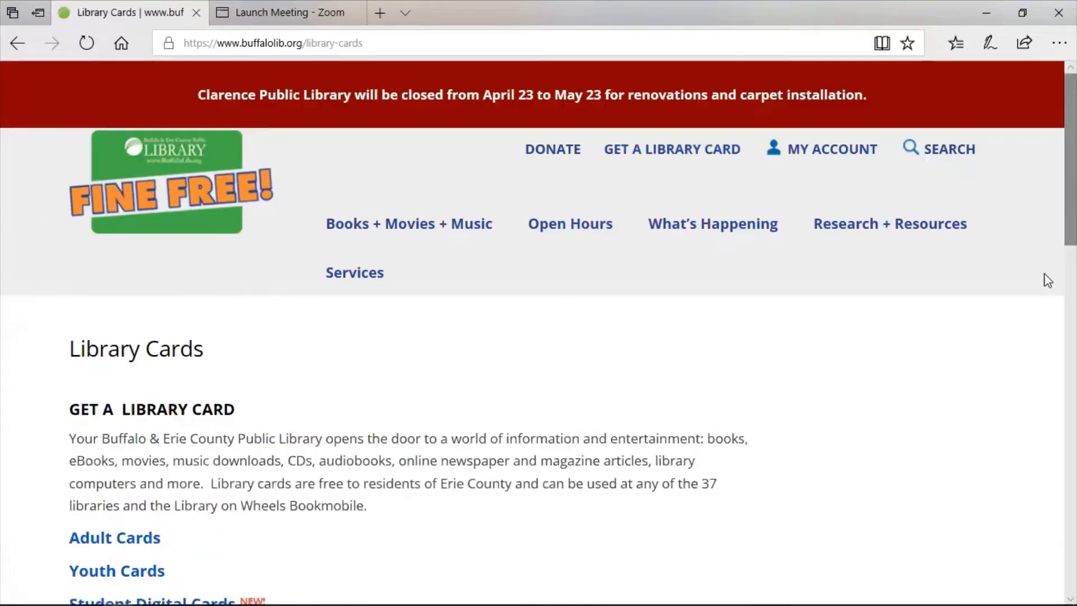
{"action": "scroll", "coordinate": [1043, 298], "scroll_direction": "down", "scroll_amount": 5}
{"action": "scroll", "coordinate": [521, 227], "scroll_direction": "down", "scroll_amount": 1}
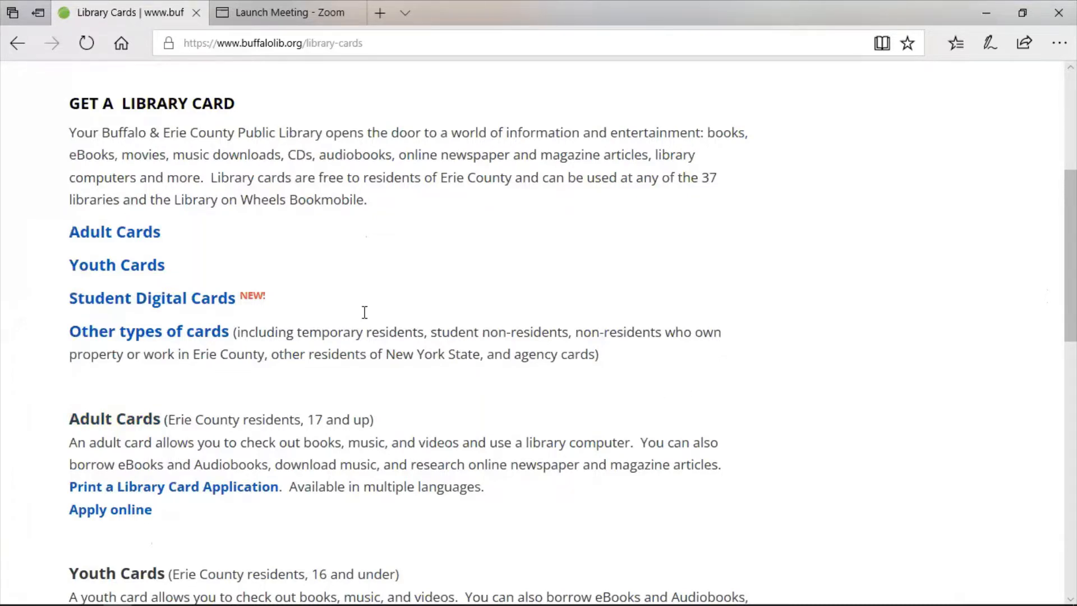
{"action": "left_click", "coordinate": [147, 235]}
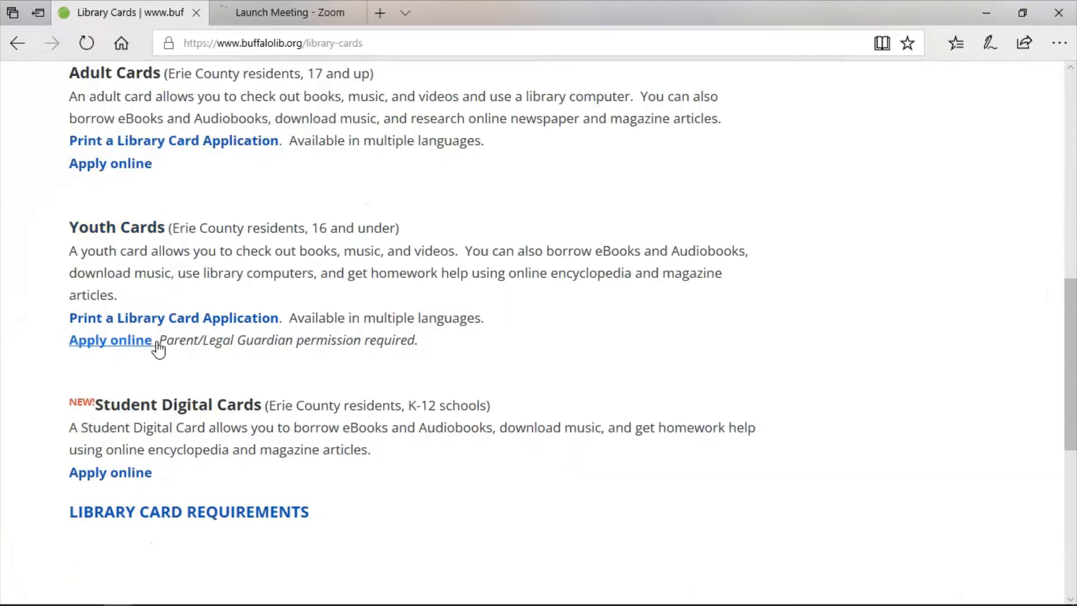
{"action": "left_click", "coordinate": [136, 173]}
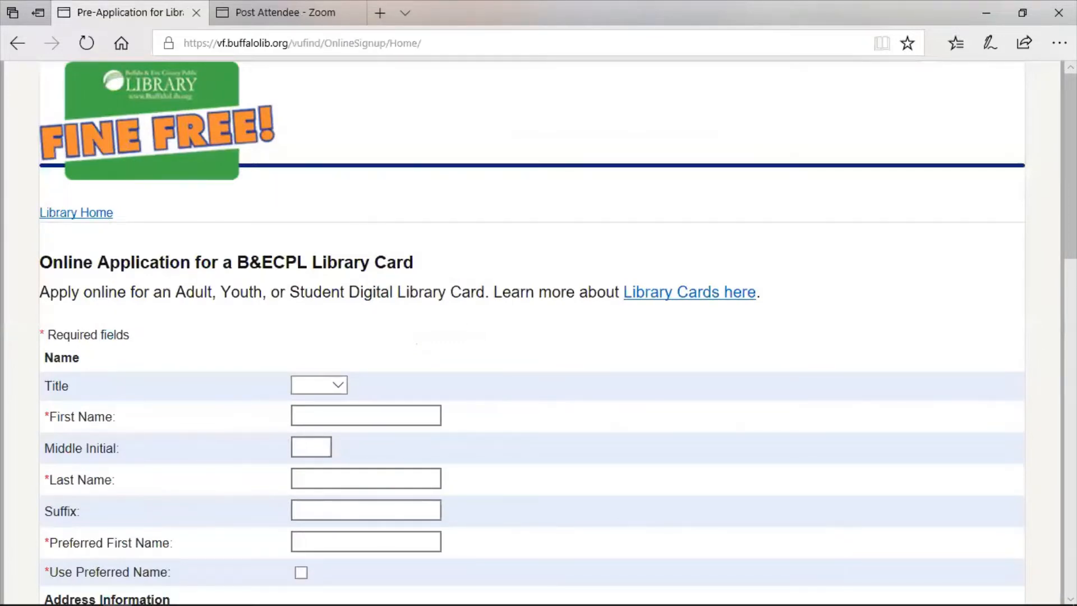
{"action": "mouse_move", "coordinate": [1070, 166]}
{"action": "left_mouse_down"}
{"action": "mouse_move", "coordinate": [1070, 500]}
{"action": "mouse_move", "coordinate": [1070, 165]}
{"action": "left_mouse_up"}
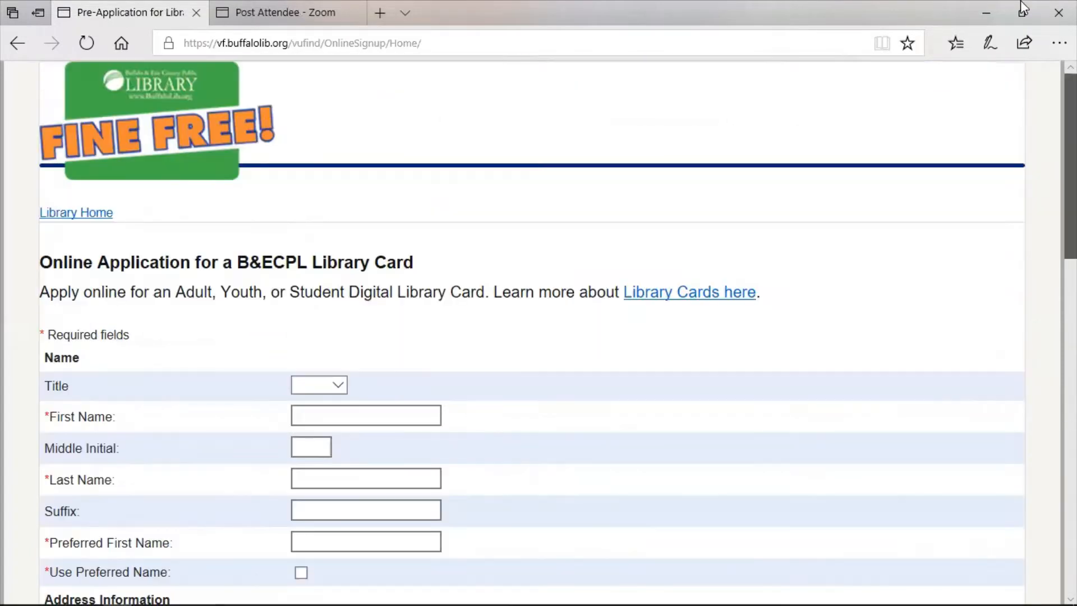
Leave the online card application and return to the library's home page
{"action": "left_click", "coordinate": [18, 47]}
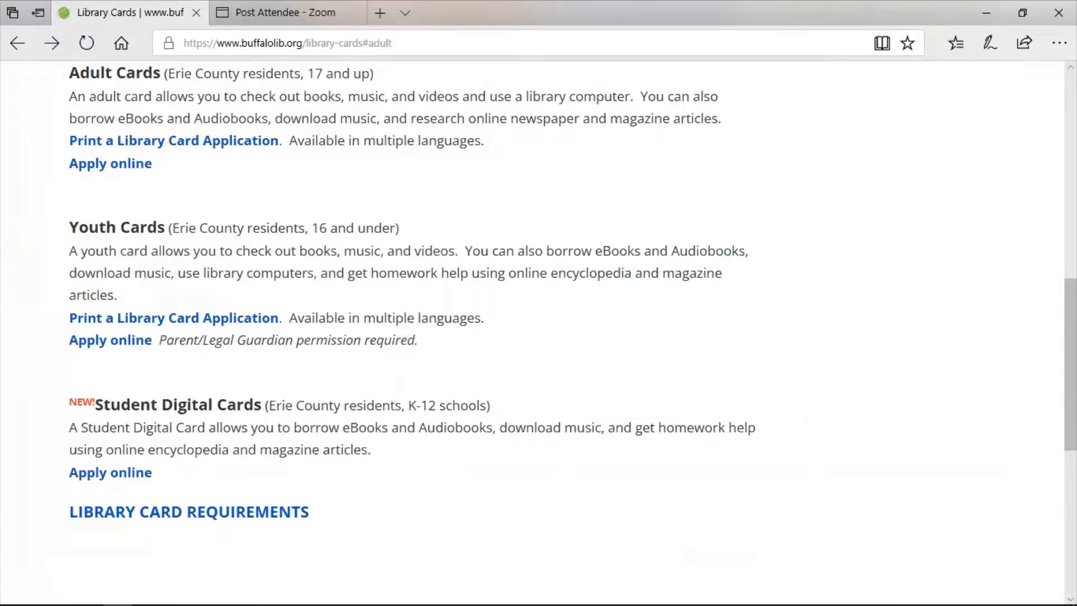
{"action": "scroll", "coordinate": [689, 160], "scroll_direction": "up", "scroll_amount": 10}
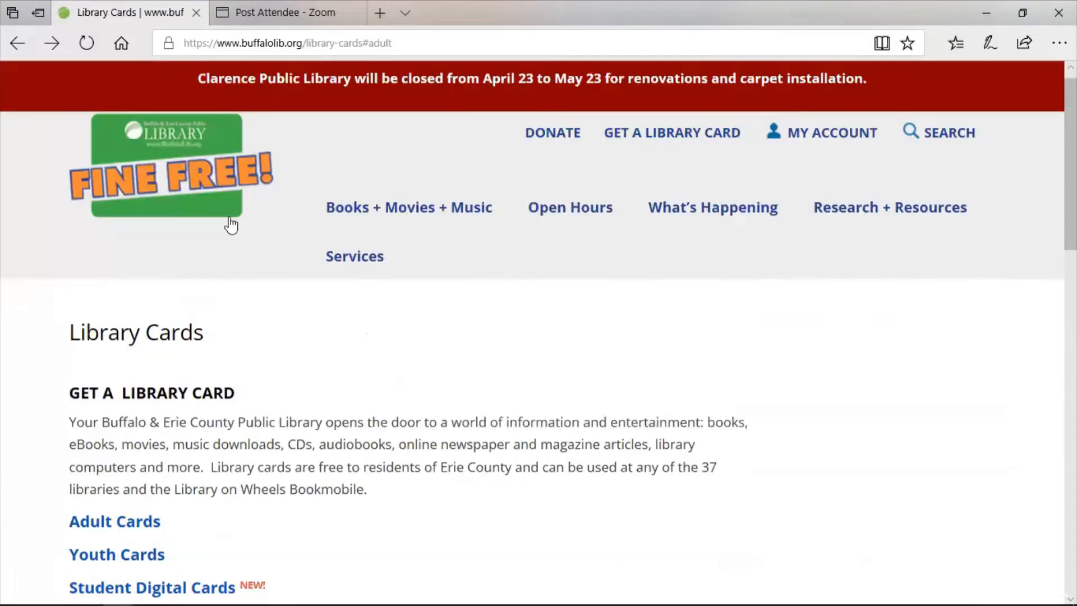
{"action": "left_click", "coordinate": [175, 189]}
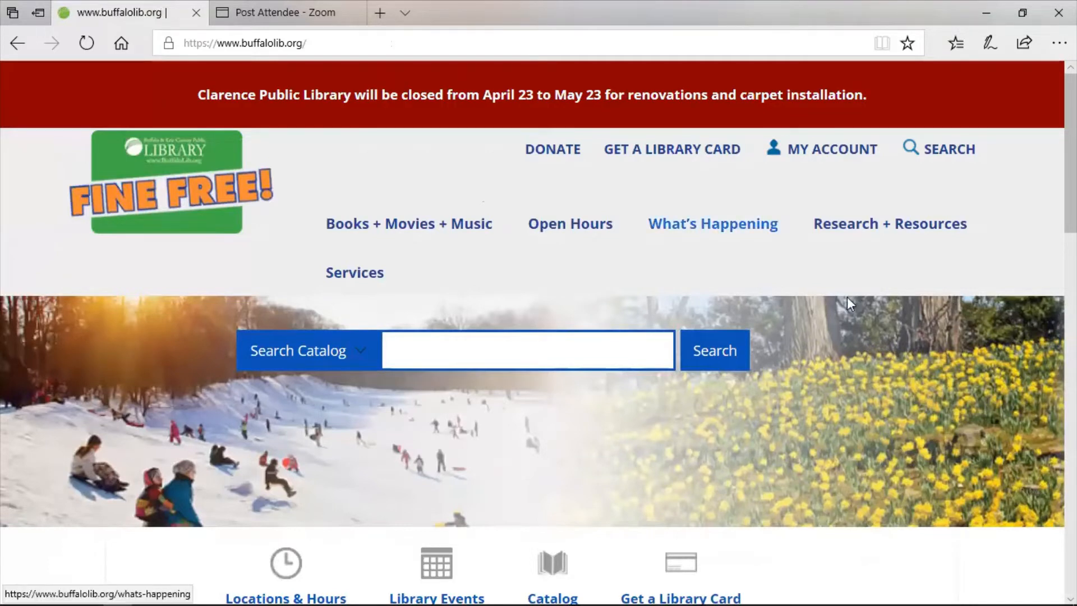
Open the Small Business subject guide through the Business Resources in Research + Resources
{"action": "left_click", "coordinate": [880, 236]}
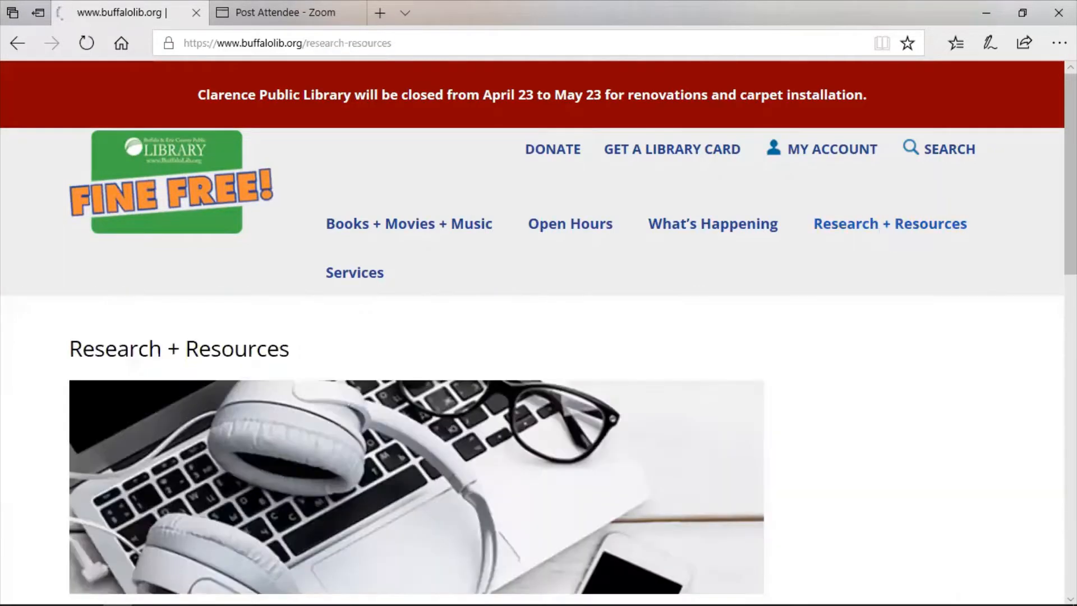
{"action": "scroll", "coordinate": [645, 268], "scroll_direction": "down", "scroll_amount": 8}
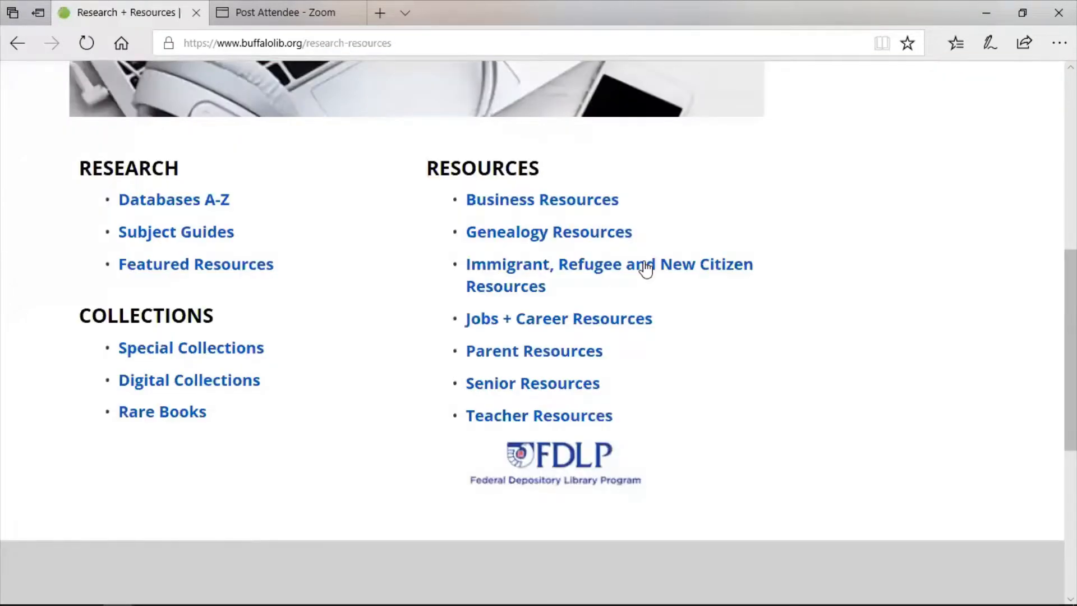
{"action": "left_click", "coordinate": [591, 209]}
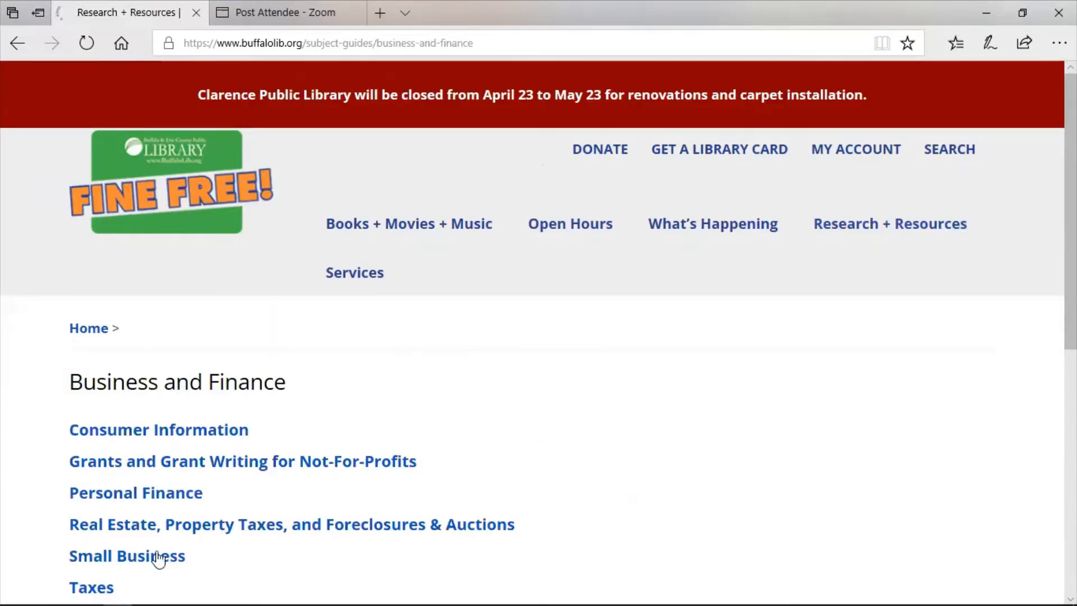
{"action": "left_click", "coordinate": [159, 558]}
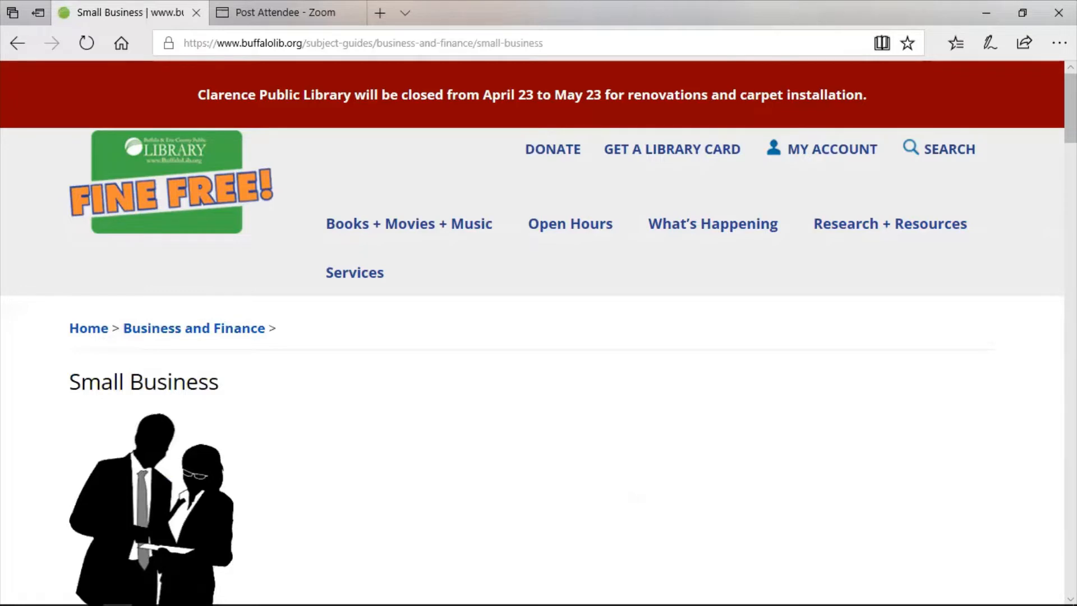
Look over the Small Business guide's databases and websites and open the Reference Solutions (formerly ReferenceUSA): Business entry
{"action": "scroll", "coordinate": [539, 336], "scroll_direction": "down", "scroll_amount": 6}
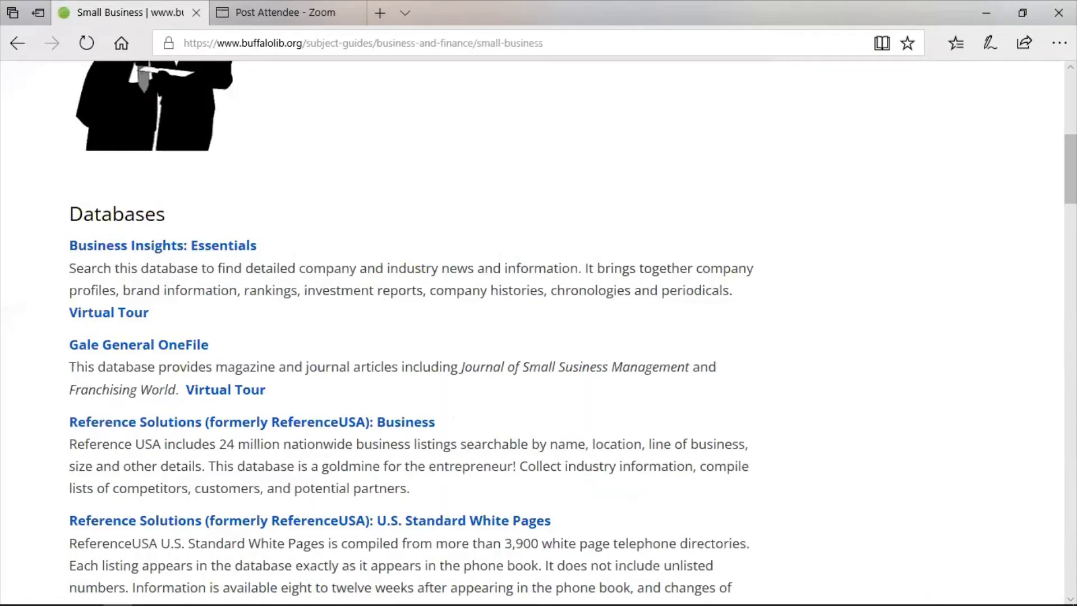
{"action": "scroll", "coordinate": [538, 337], "scroll_direction": "down", "scroll_amount": 6}
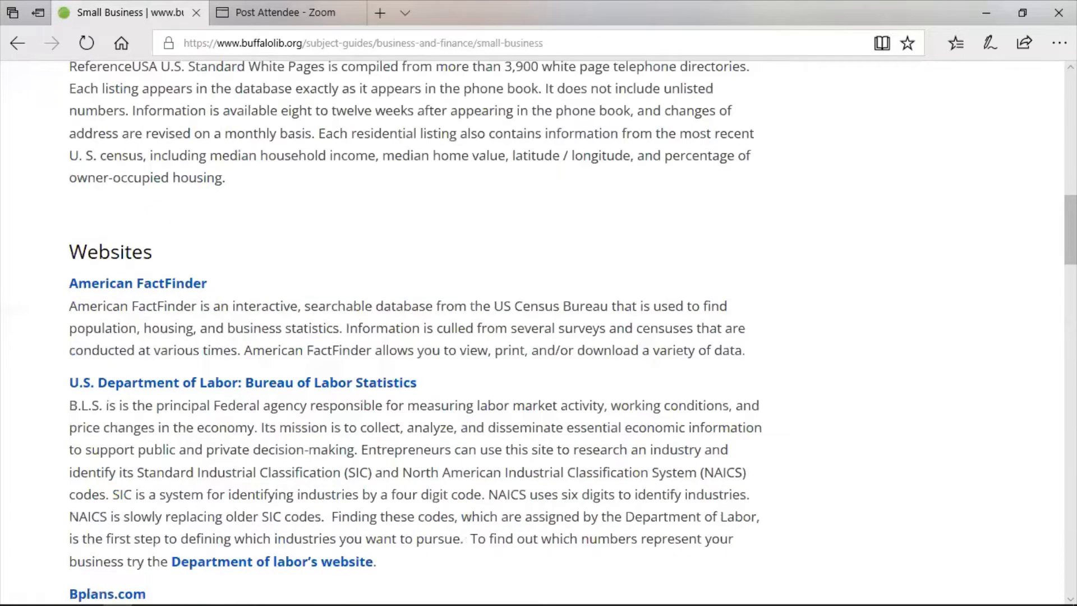
{"action": "scroll", "coordinate": [698, 317], "scroll_direction": "up", "scroll_amount": 6}
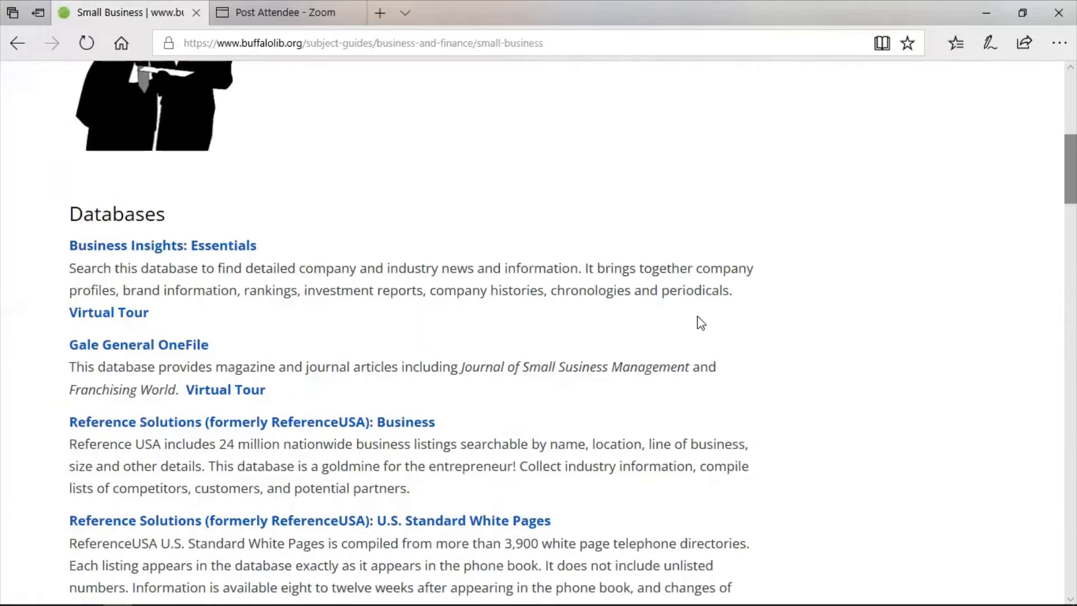
{"action": "left_click", "coordinate": [209, 424]}
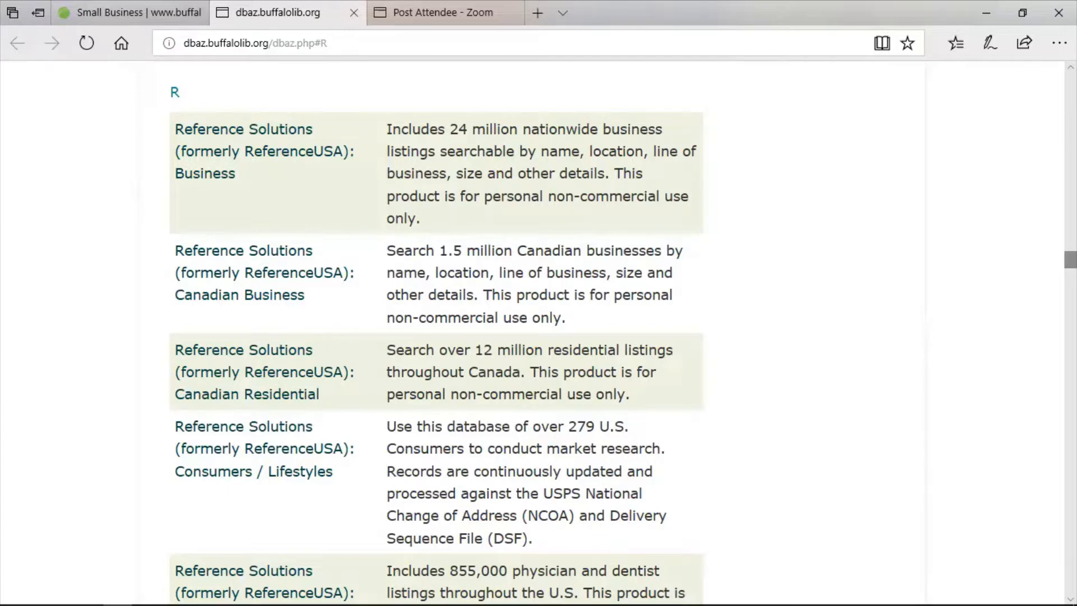
Review the Reference Solutions databases and their descriptions under R in the A-Z database list
{"action": "scroll", "coordinate": [1070, 261], "scroll_direction": "down", "scroll_amount": 4}
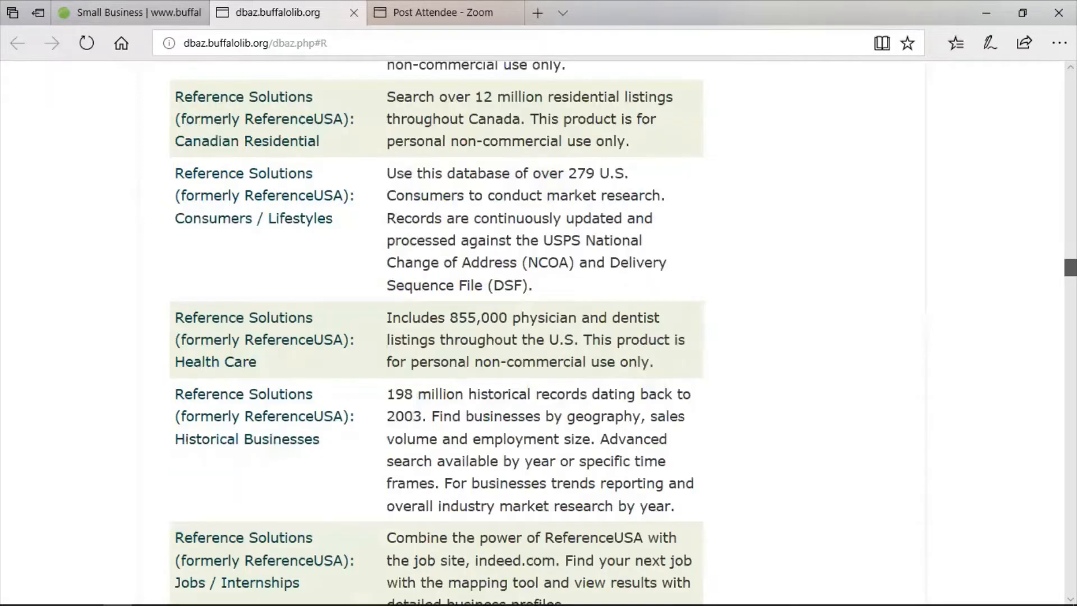
{"action": "scroll", "coordinate": [1070, 269], "scroll_direction": "down", "scroll_amount": 1}
{"action": "scroll", "coordinate": [1070, 272], "scroll_direction": "down", "scroll_amount": 2}
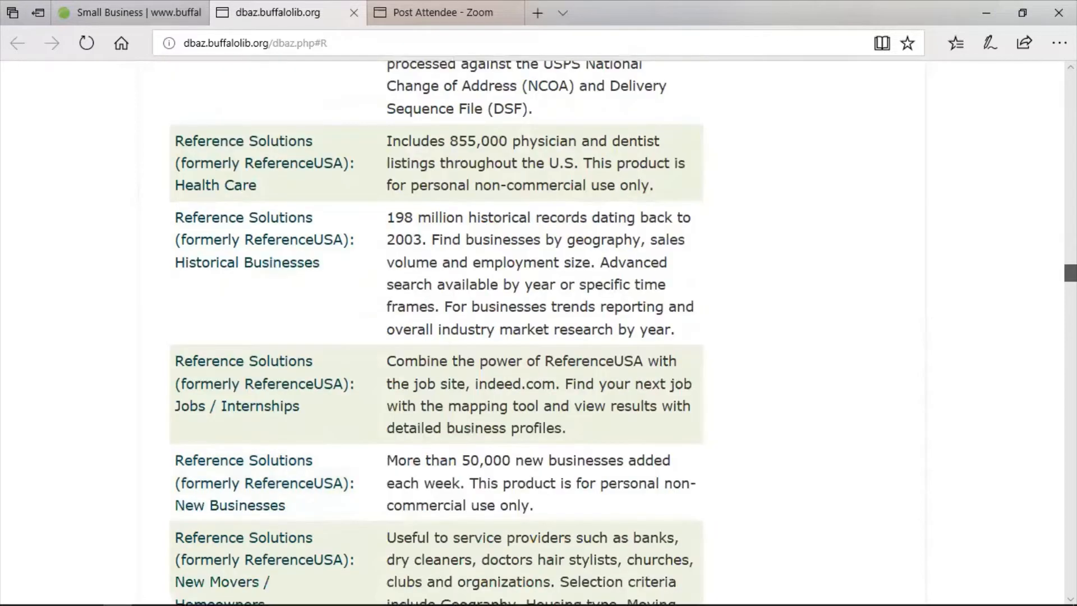
{"action": "scroll", "coordinate": [1070, 273], "scroll_direction": "down", "scroll_amount": 1}
{"action": "scroll", "coordinate": [1070, 275], "scroll_direction": "down", "scroll_amount": 2}
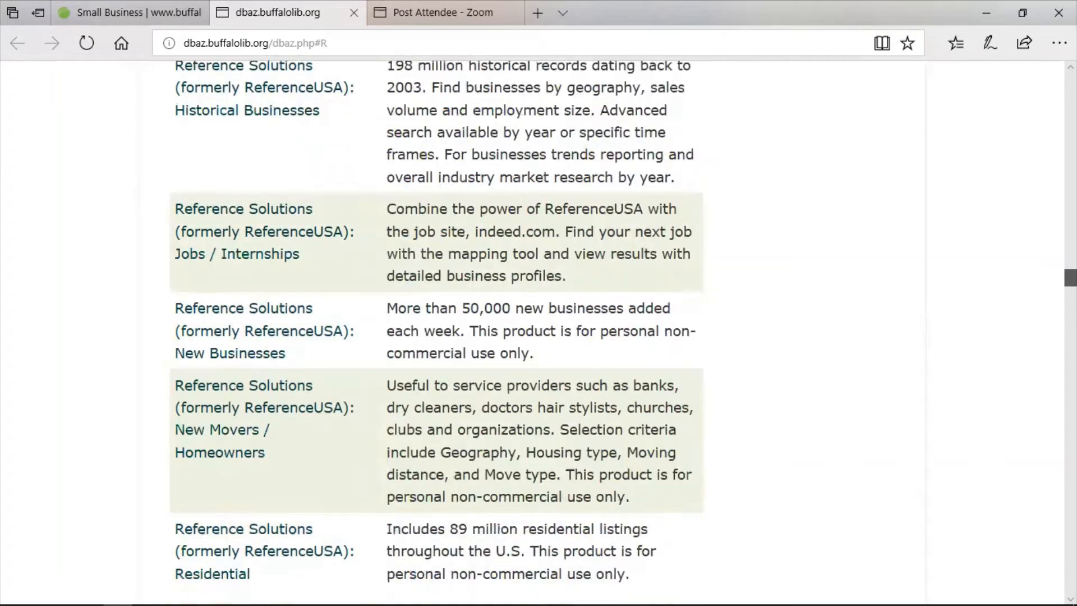
{"action": "scroll", "coordinate": [1070, 276], "scroll_direction": "down", "scroll_amount": 1}
{"action": "scroll", "coordinate": [1070, 278], "scroll_direction": "down", "scroll_amount": 2}
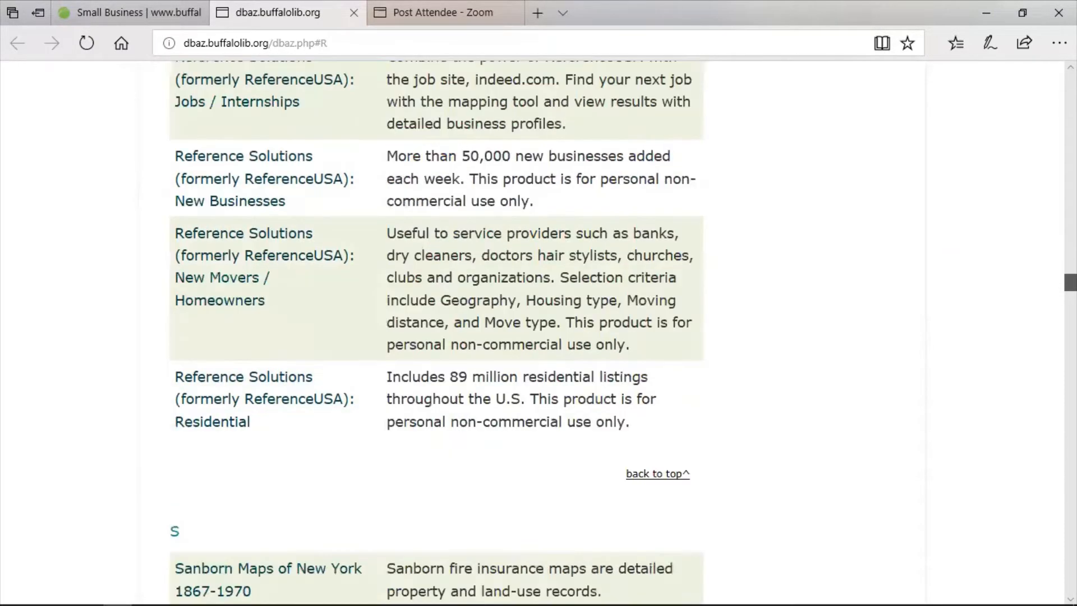
{"action": "scroll", "coordinate": [1070, 282], "scroll_direction": "down", "scroll_amount": 1}
{"action": "scroll", "coordinate": [538, 337], "scroll_direction": "up", "scroll_amount": 5}
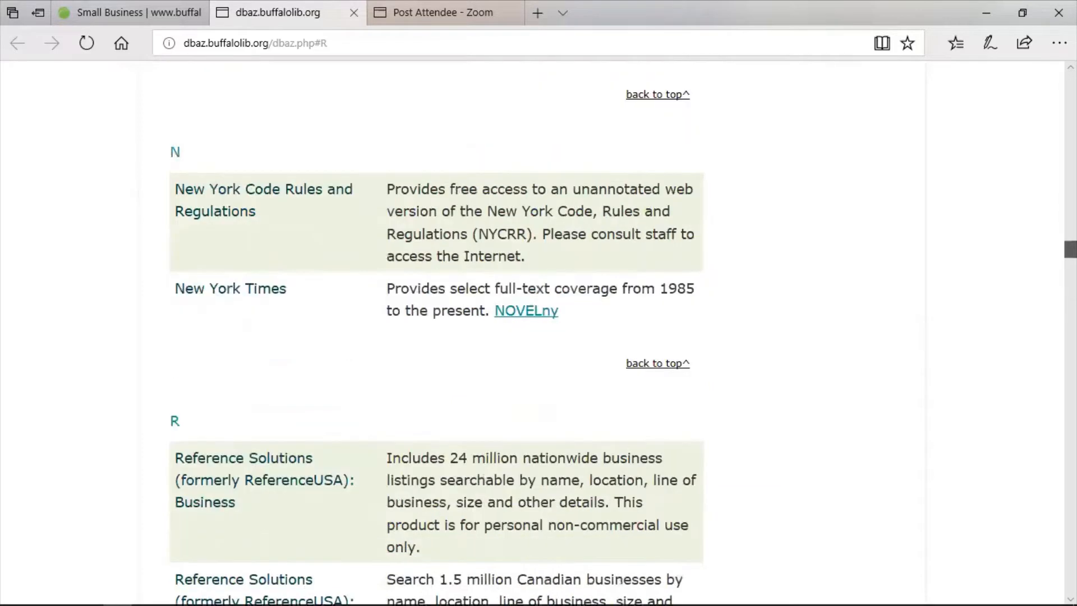
{"action": "scroll", "coordinate": [538, 336], "scroll_direction": "up", "scroll_amount": 1}
{"action": "scroll", "coordinate": [538, 336], "scroll_direction": "down", "scroll_amount": 10}
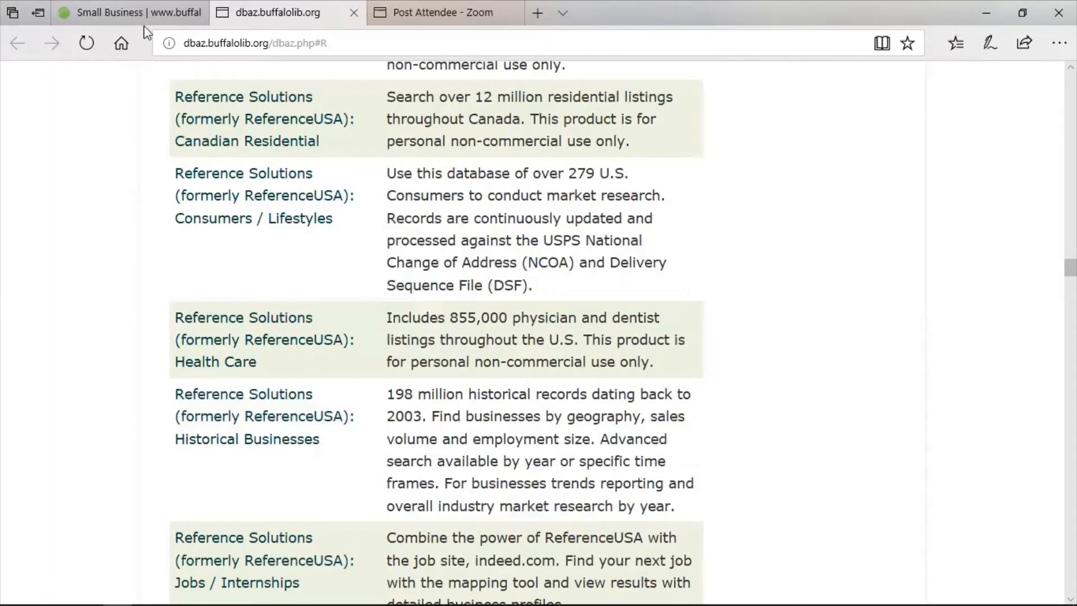
Try to open the Reference Solutions Consumers / Lifestyles database, dismiss the alert and go to the library card login
{"action": "left_click", "coordinate": [207, 201]}
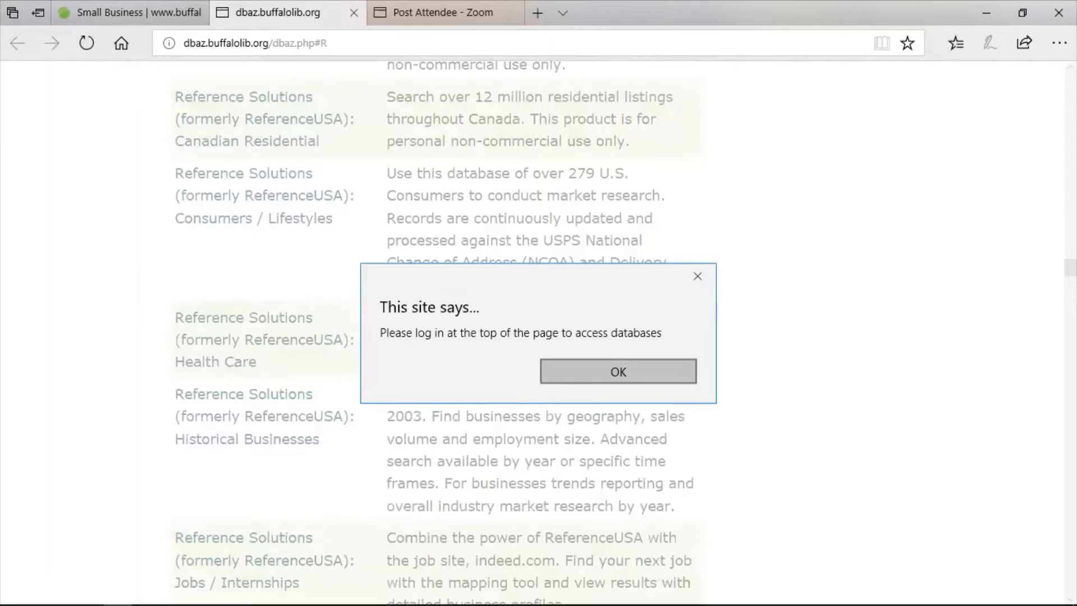
{"action": "key", "text": "Return"}
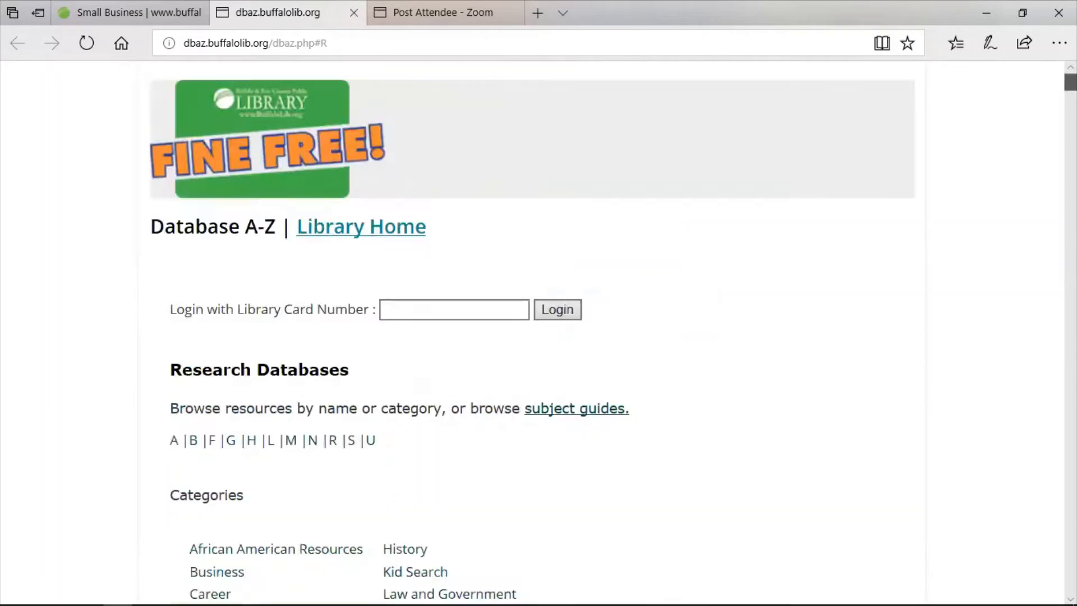
{"action": "mouse_move", "coordinate": [1070, 82]}
{"action": "left_mouse_down"}
{"action": "mouse_move", "coordinate": [1070, 119]}
{"action": "mouse_move", "coordinate": [1070, 82]}
{"action": "left_mouse_up"}
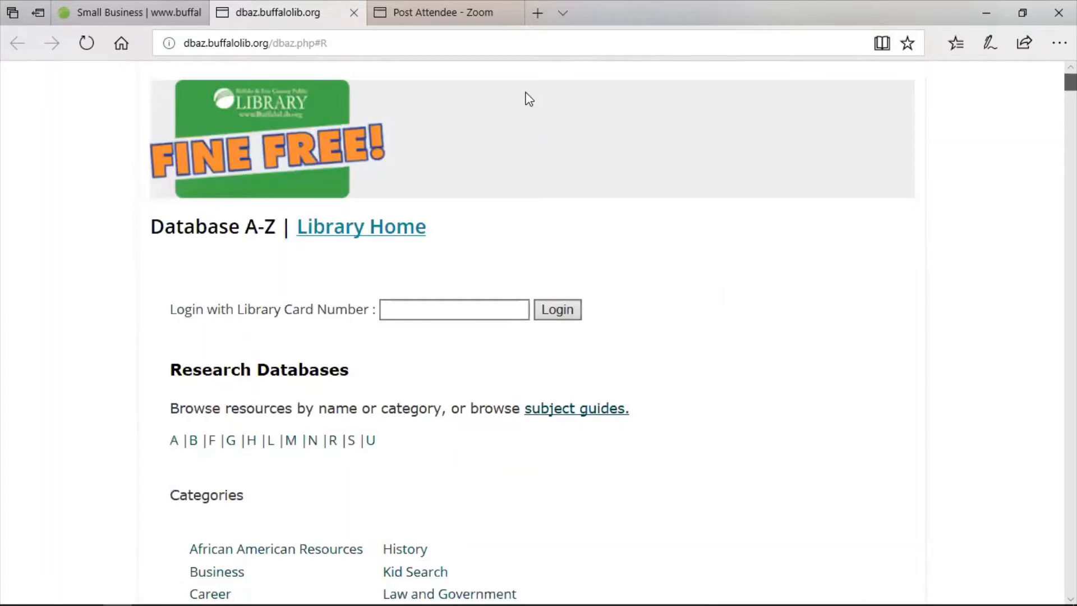
Enter the library card number to log in, open Data Axle Reference Solutions and close its welcome pop-up
{"action": "left_click", "coordinate": [467, 309]}
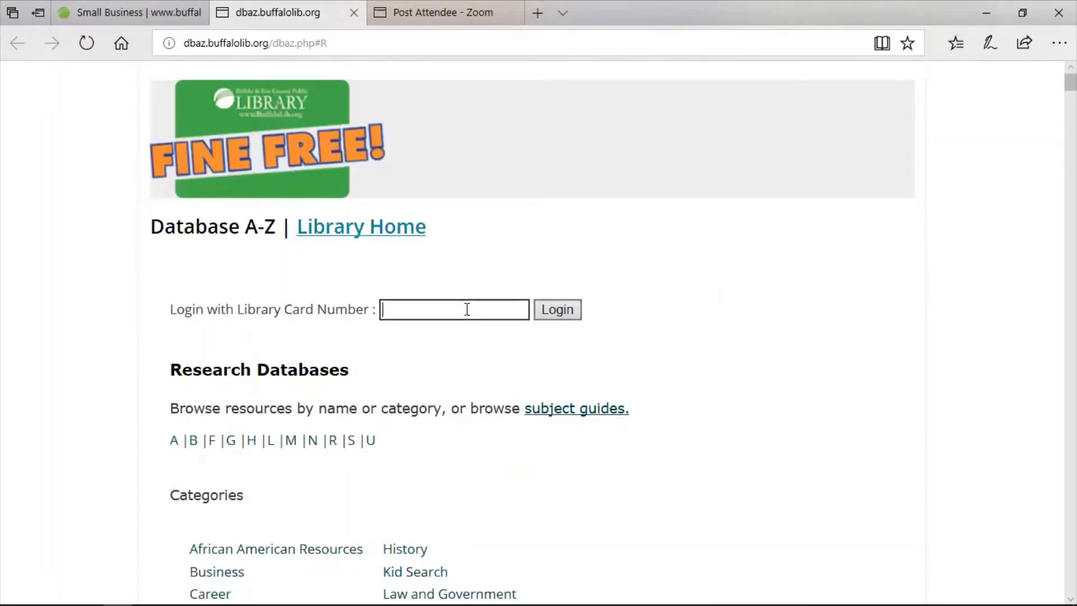
{"action": "type", "text": "100"}
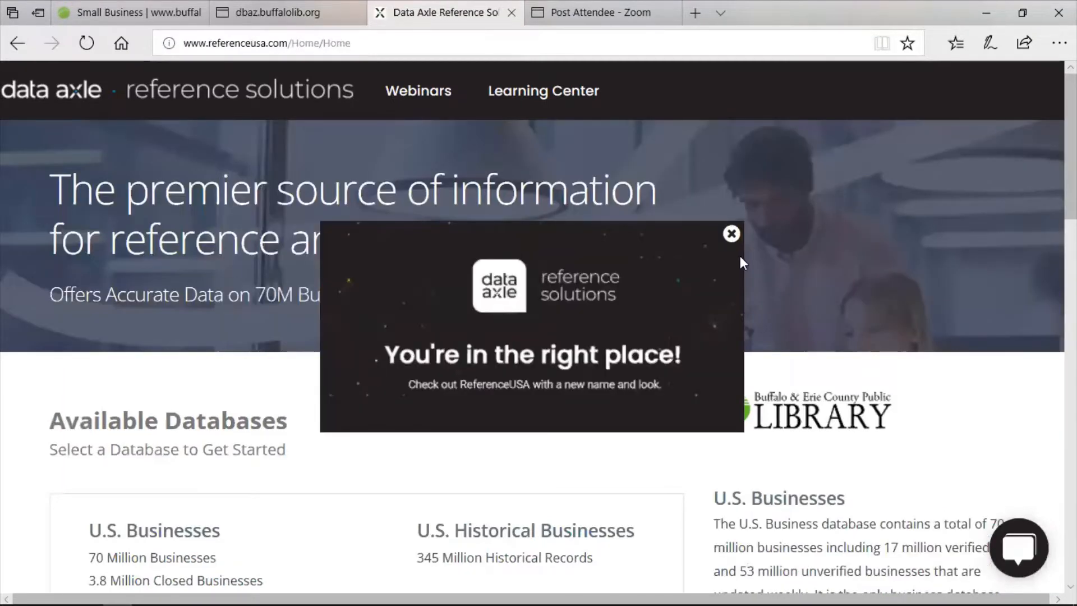
{"action": "left_click", "coordinate": [731, 234]}
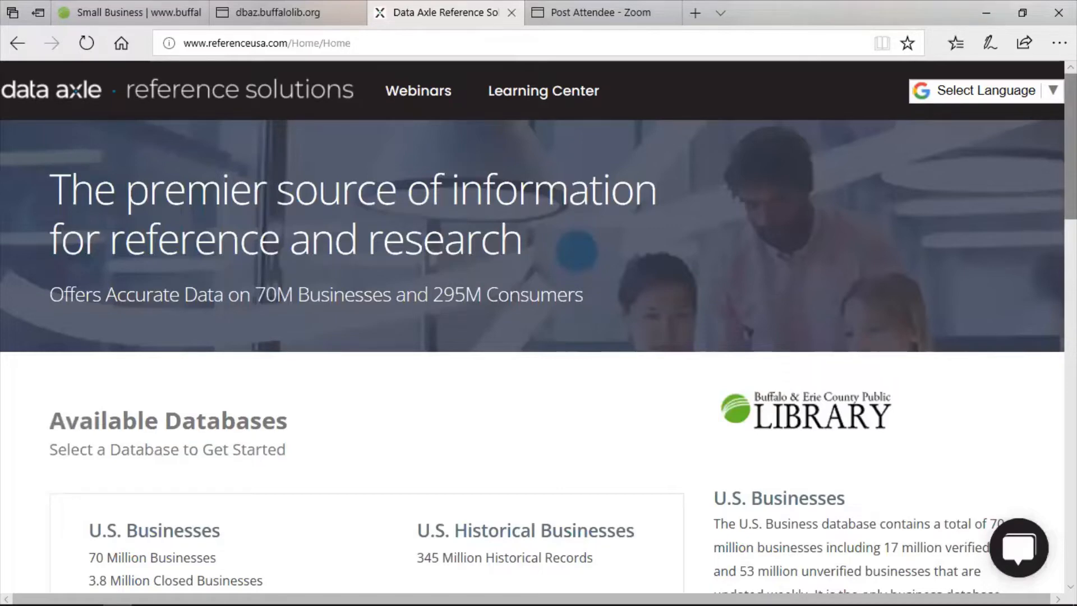
Look over the available Reference Solutions databases and open the U.S. Consumers / Lifestyles search
{"action": "scroll", "coordinate": [538, 336], "scroll_direction": "down", "scroll_amount": 5}
{"action": "scroll", "coordinate": [539, 327], "scroll_direction": "down", "scroll_amount": 1}
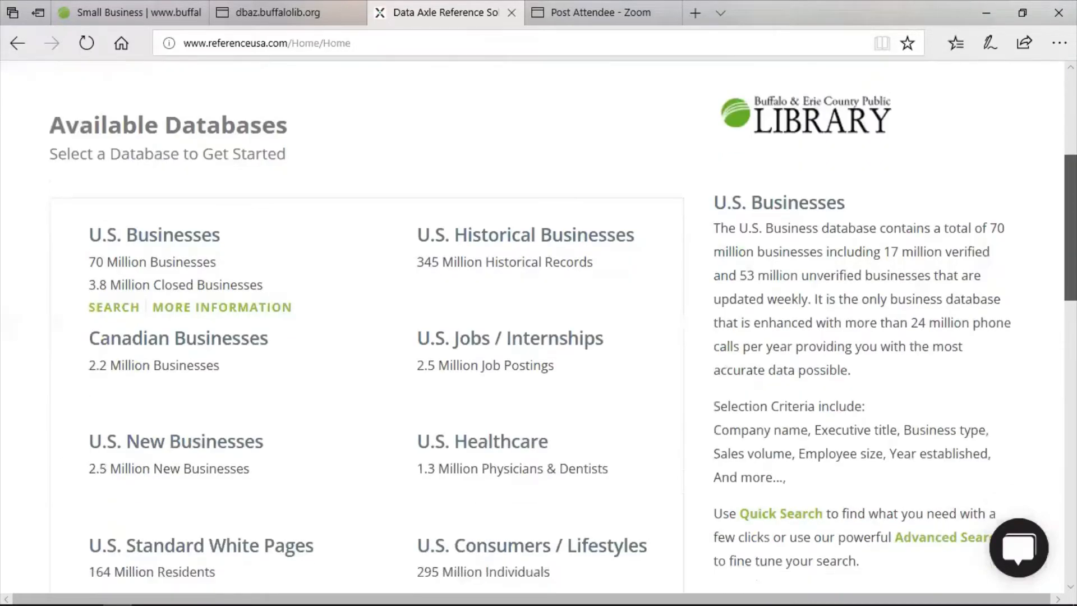
{"action": "scroll", "coordinate": [538, 326], "scroll_direction": "down", "scroll_amount": 3}
{"action": "scroll", "coordinate": [456, 279], "scroll_direction": "down", "scroll_amount": 1}
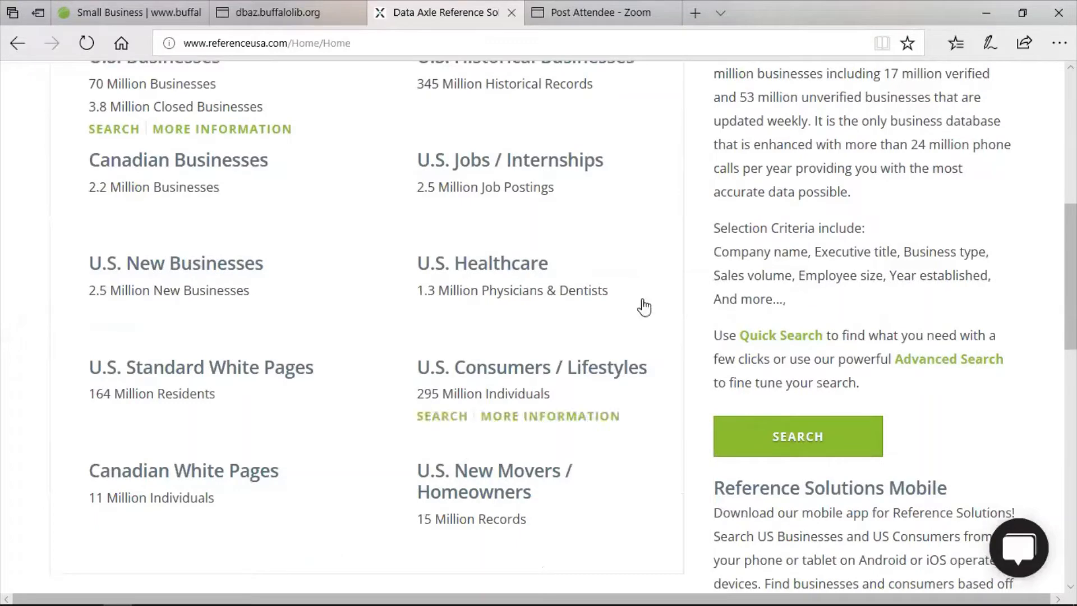
{"action": "mouse_move", "coordinate": [615, 388]}
{"action": "left_click", "coordinate": [605, 378]}
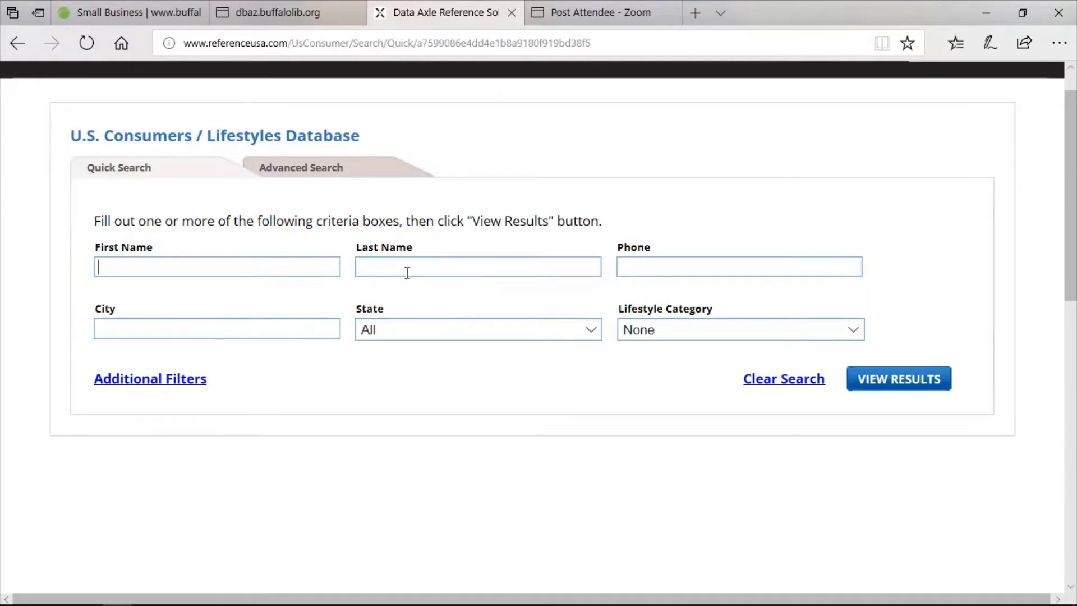
Open the Advanced Search for the U.S. Consumers / Lifestyles Database and look over its search criteria
{"action": "left_click", "coordinate": [343, 179]}
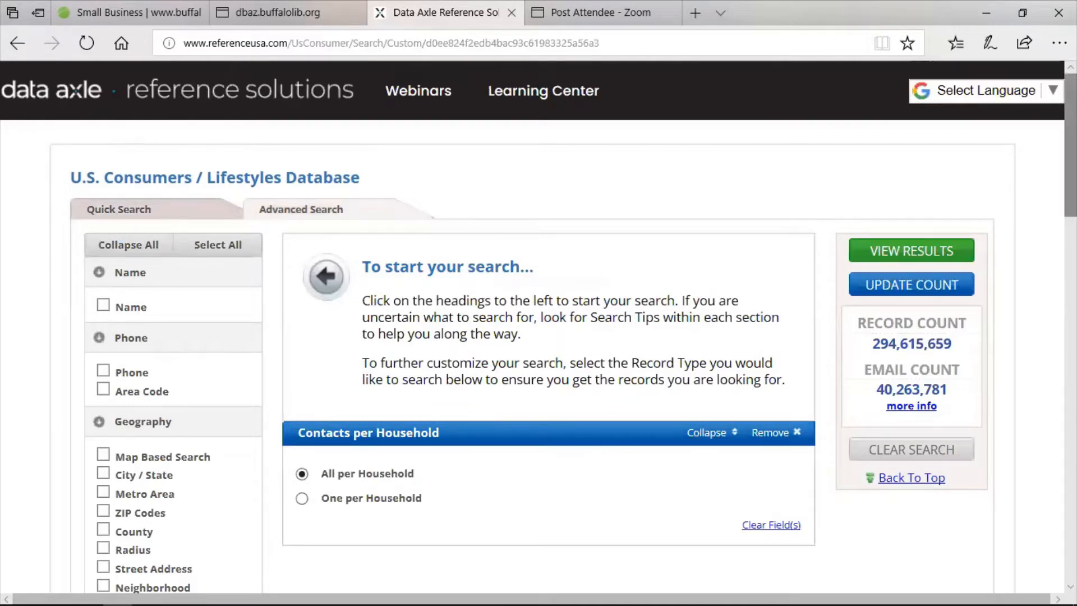
{"action": "scroll", "coordinate": [538, 326], "scroll_direction": "down", "scroll_amount": 3}
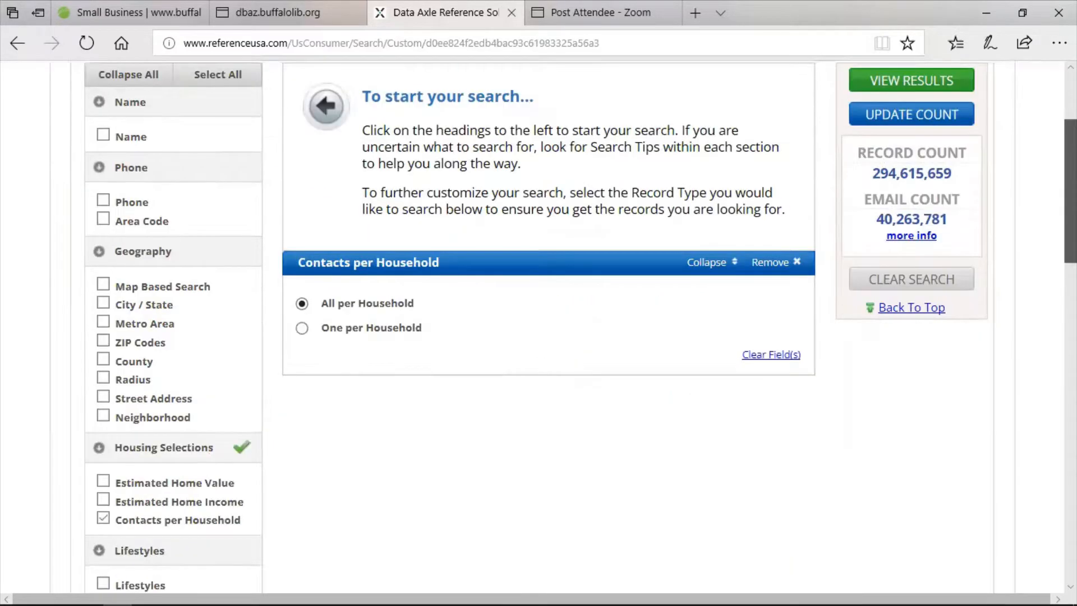
{"action": "scroll", "coordinate": [538, 325], "scroll_direction": "down", "scroll_amount": 1}
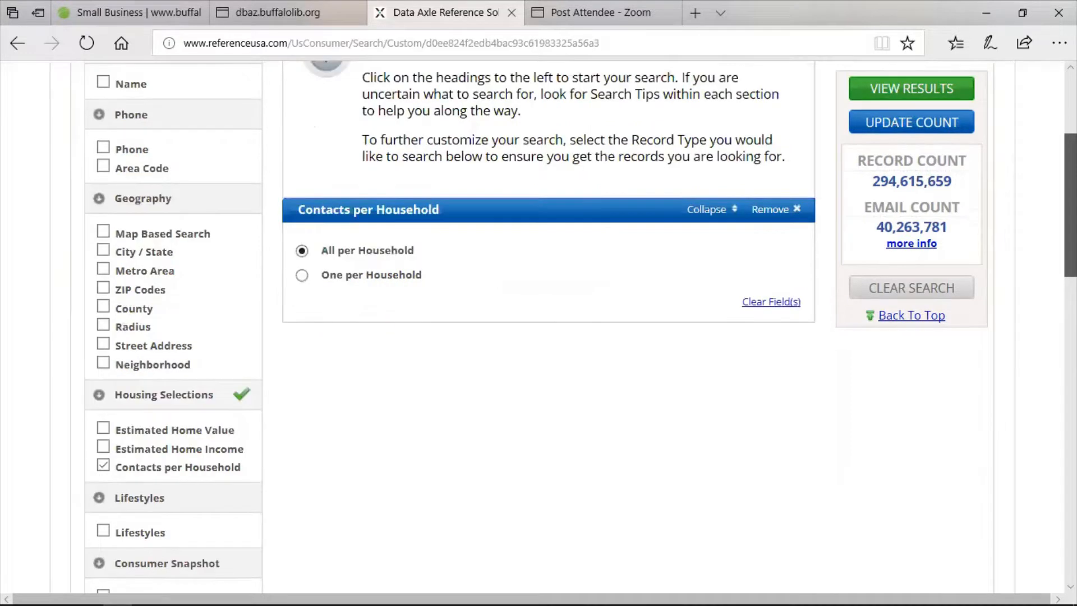
{"action": "scroll", "coordinate": [538, 326], "scroll_direction": "down", "scroll_amount": 1}
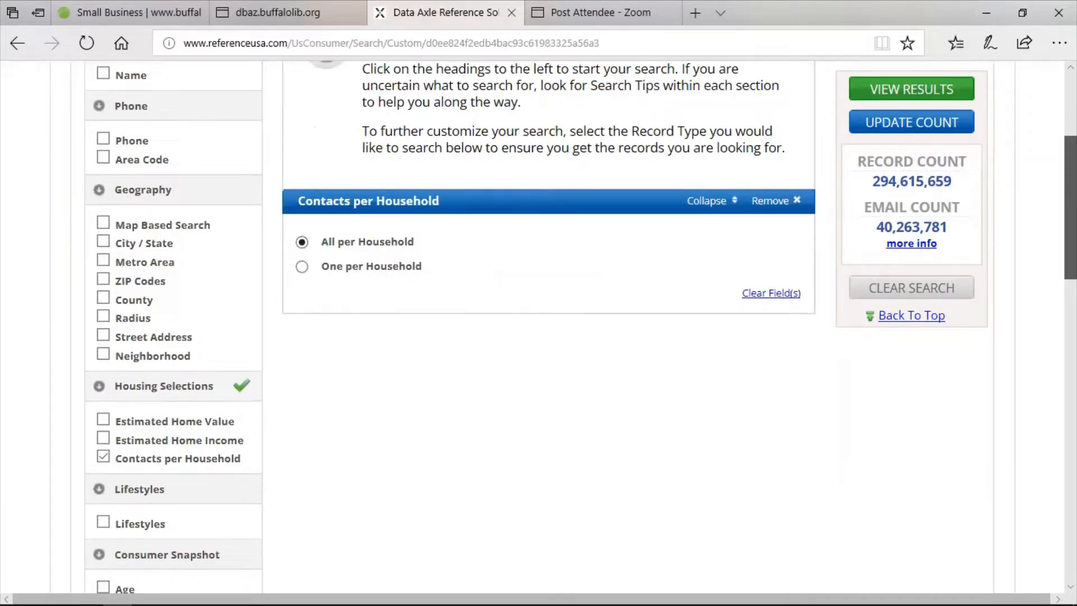
{"action": "scroll", "coordinate": [538, 325], "scroll_direction": "down", "scroll_amount": 1}
{"action": "scroll", "coordinate": [539, 325], "scroll_direction": "down", "scroll_amount": 1}
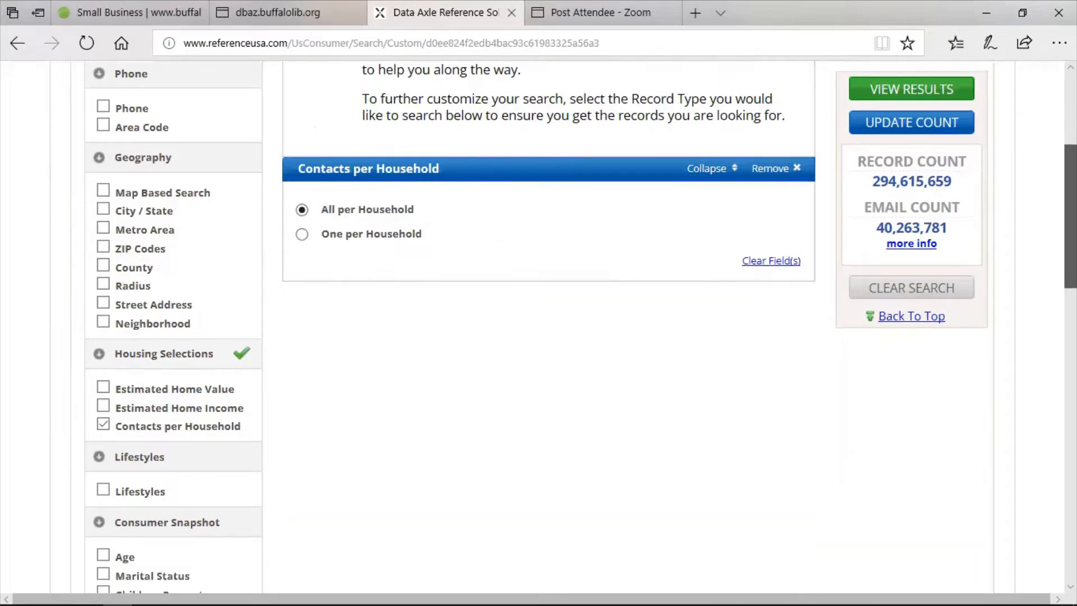
{"action": "scroll", "coordinate": [1001, 194], "scroll_direction": "down", "scroll_amount": 1}
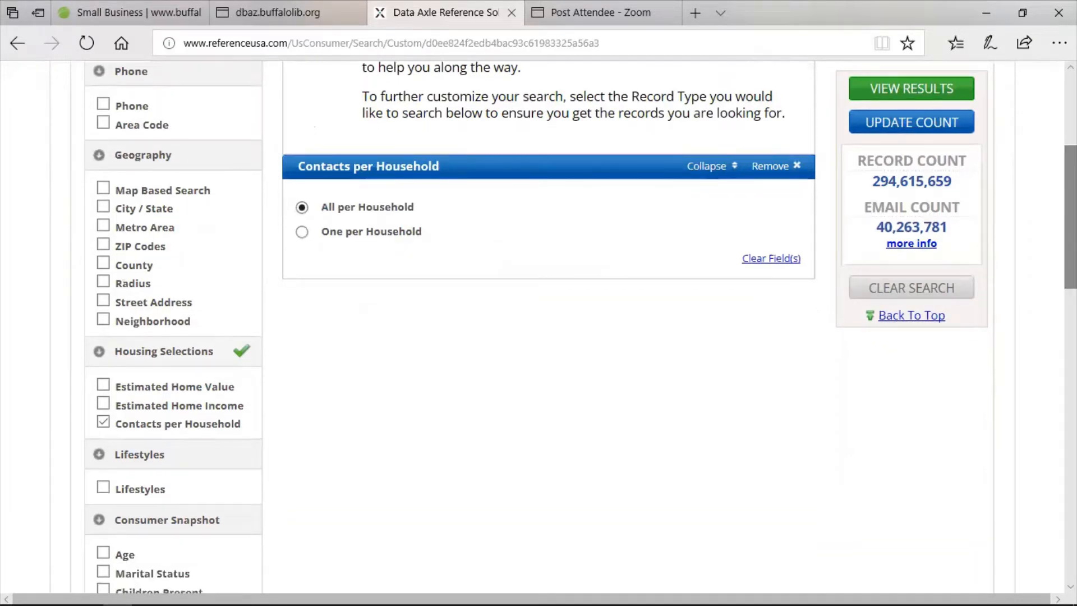
{"action": "scroll", "coordinate": [539, 326], "scroll_direction": "up", "scroll_amount": 3}
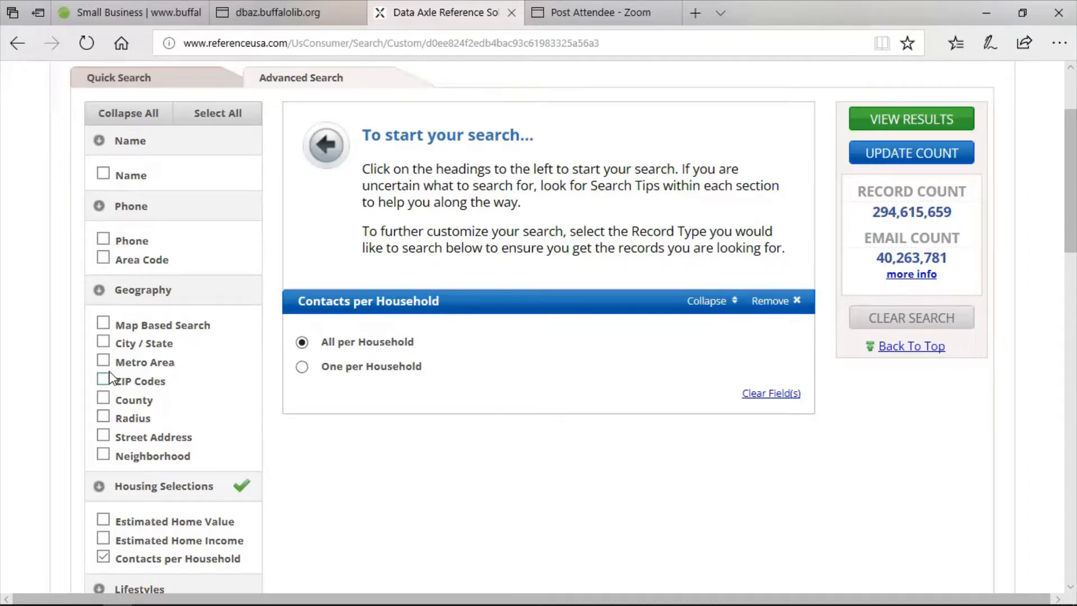
Add the City / State criterion, search for buffalo and select Buffalo, NY from the results
{"action": "left_click", "coordinate": [103, 342]}
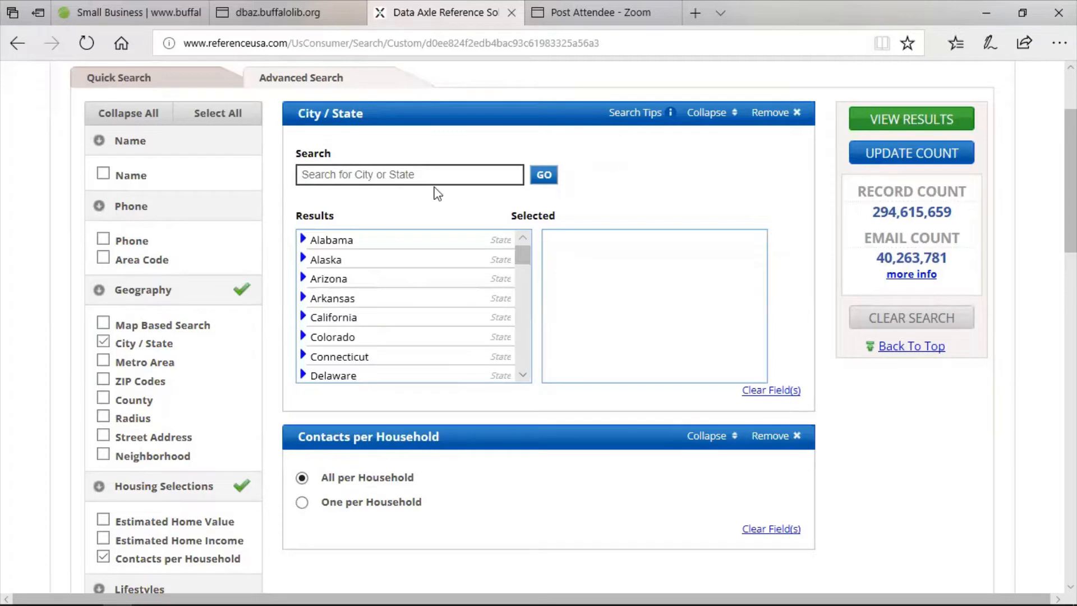
{"action": "type", "text": "buf"}
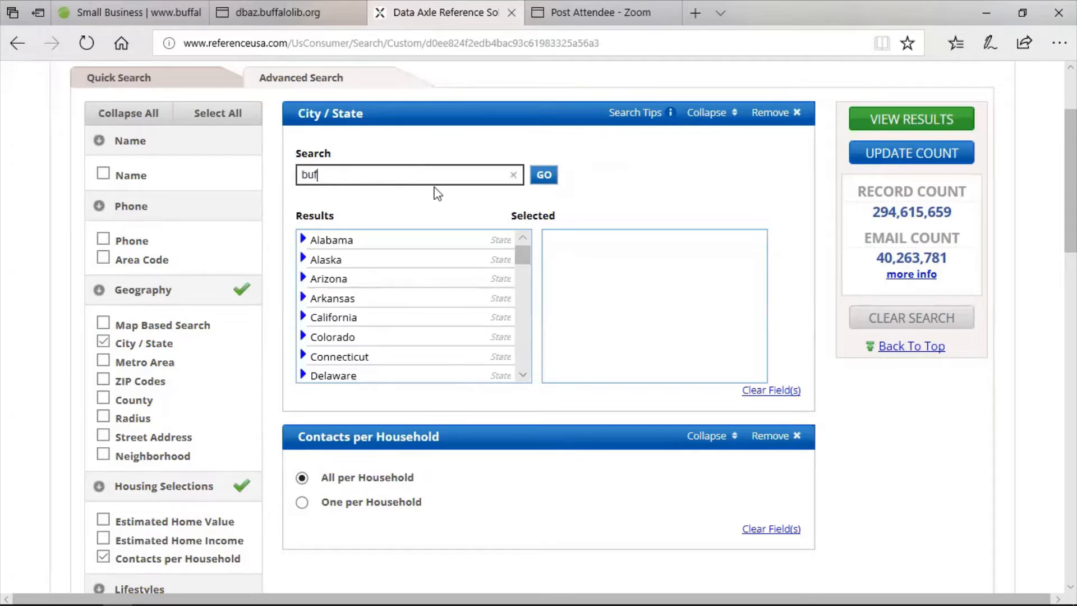
{"action": "type", "text": "falo, new ylork"}
{"action": "key", "text": "BackSpace"}
{"action": "key", "text": "BackSpace"}
{"action": "key", "text": "BackSpace"}
{"action": "key", "text": "BackSpace"}
{"action": "key", "text": "BackSpace"}
{"action": "key", "text": "BackSpace"}
{"action": "key", "text": "BackSpace"}
{"action": "key", "text": "BackSpace"}
{"action": "key", "text": "BackSpace"}
{"action": "key", "text": "BackSpace"}
{"action": "key", "text": "BackSpace"}
{"action": "left_click", "coordinate": [545, 177]}
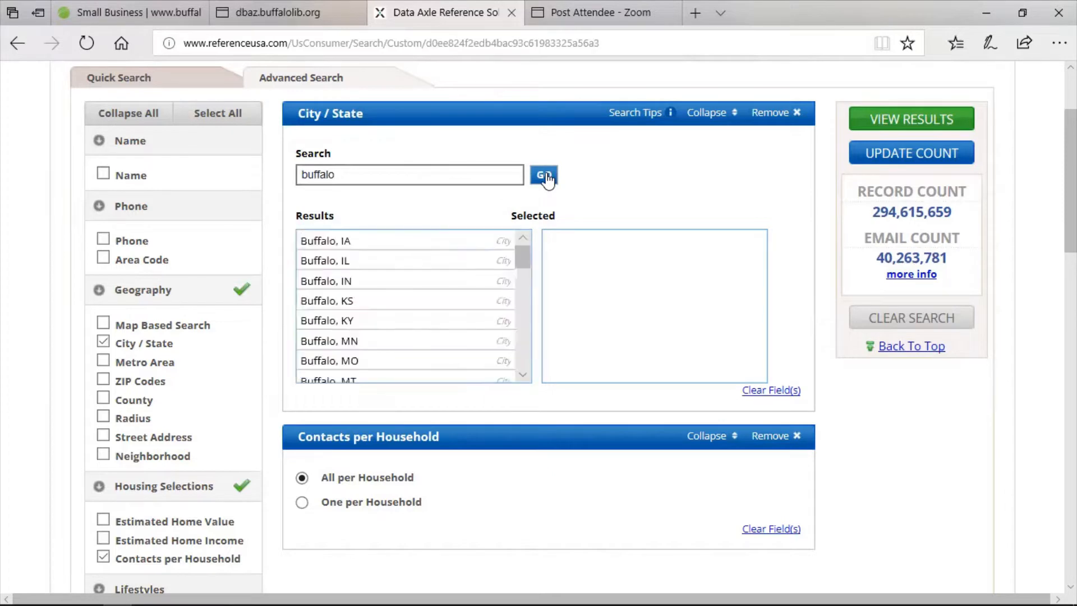
{"action": "left_click", "coordinate": [523, 271]}
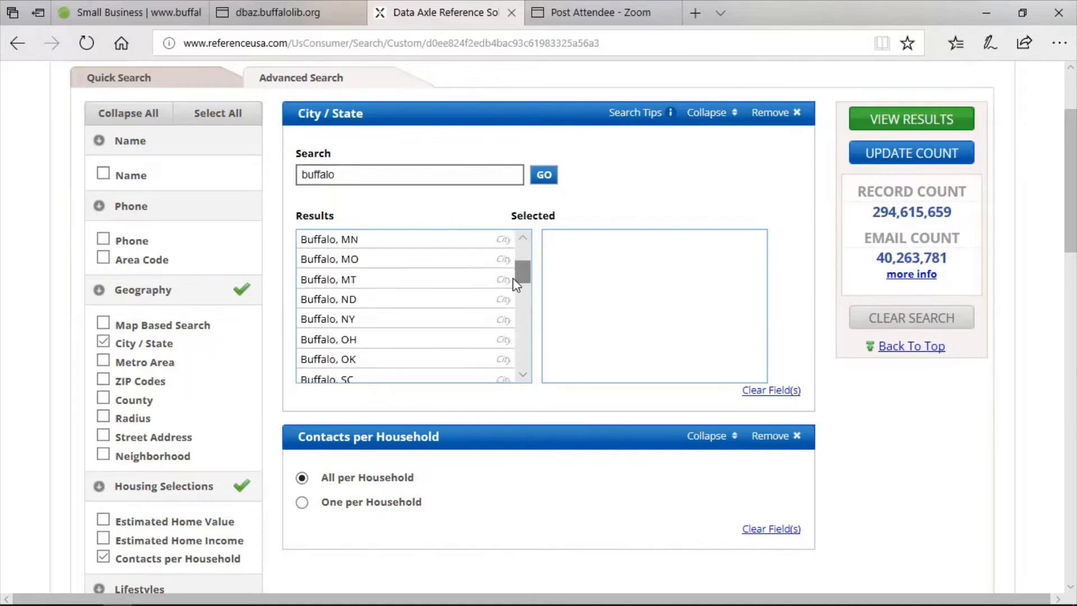
{"action": "left_click", "coordinate": [404, 319]}
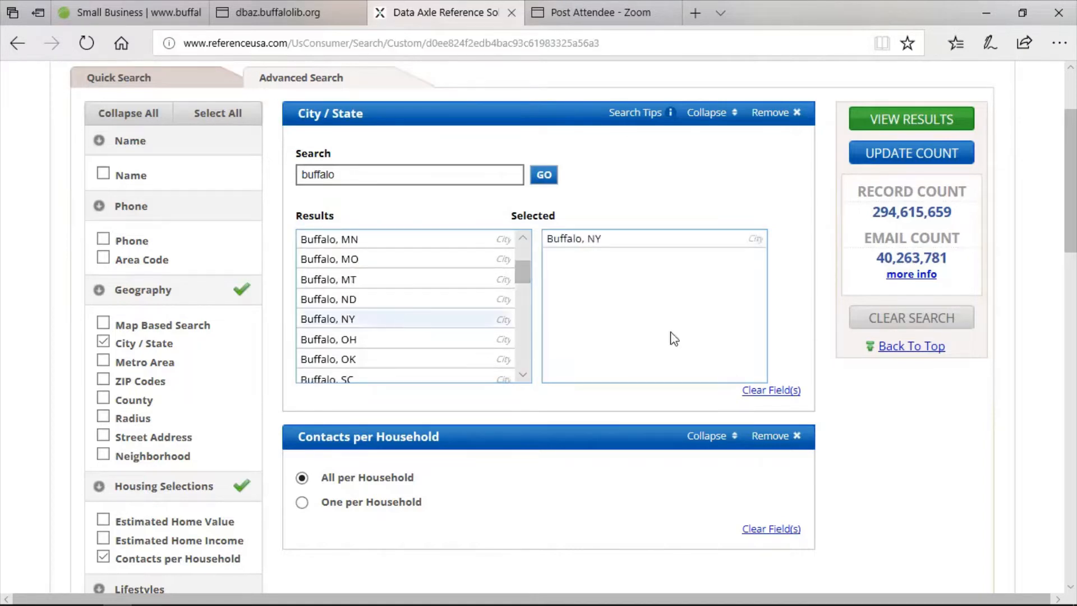
Try removing Buffalo, NY from the selected cities and re-adding it, clearing the mistakenly added Buffalo, ND
{"action": "left_click", "coordinate": [682, 236]}
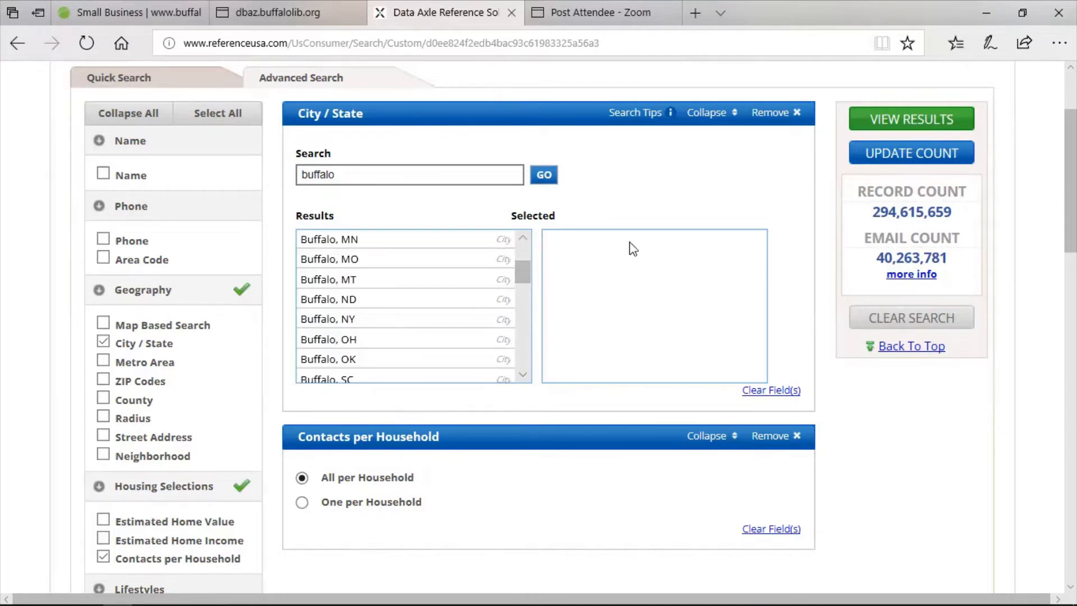
{"action": "left_click", "coordinate": [348, 320]}
{"action": "left_click", "coordinate": [359, 306]}
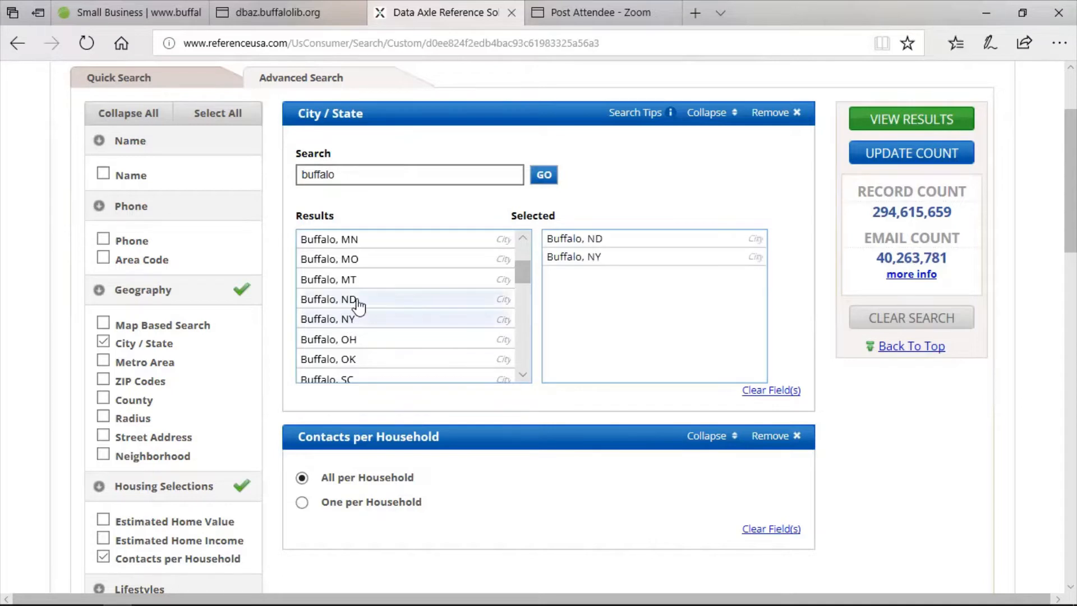
{"action": "left_click", "coordinate": [659, 242]}
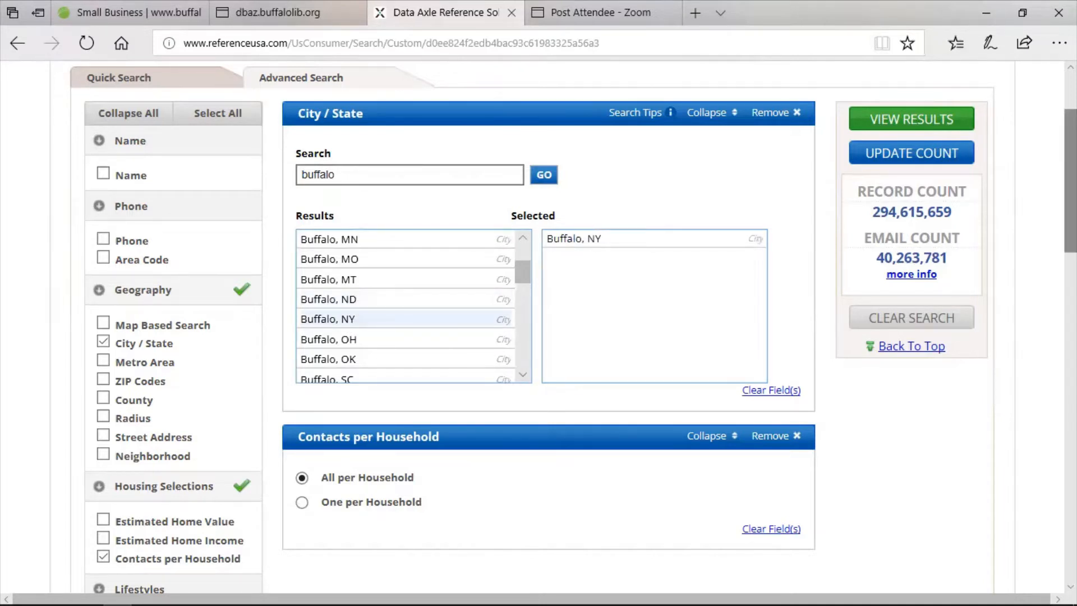
Look over the Consumer Snapshot criteria and add the Lifestyles criterion to the search
{"action": "scroll", "coordinate": [539, 325], "scroll_direction": "down", "scroll_amount": 2}
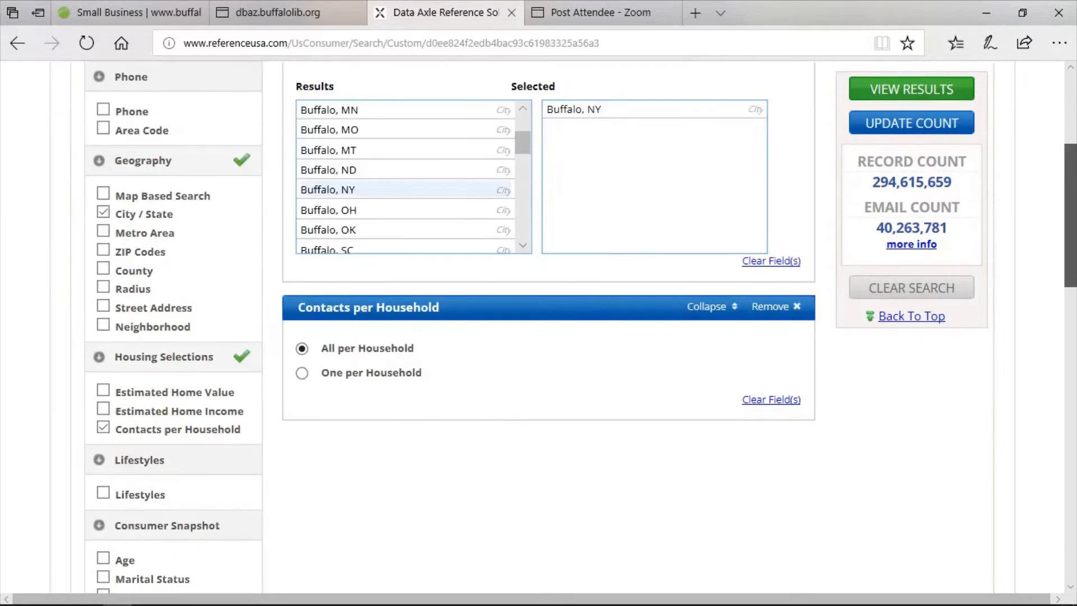
{"action": "scroll", "coordinate": [538, 325], "scroll_direction": "down", "scroll_amount": 1}
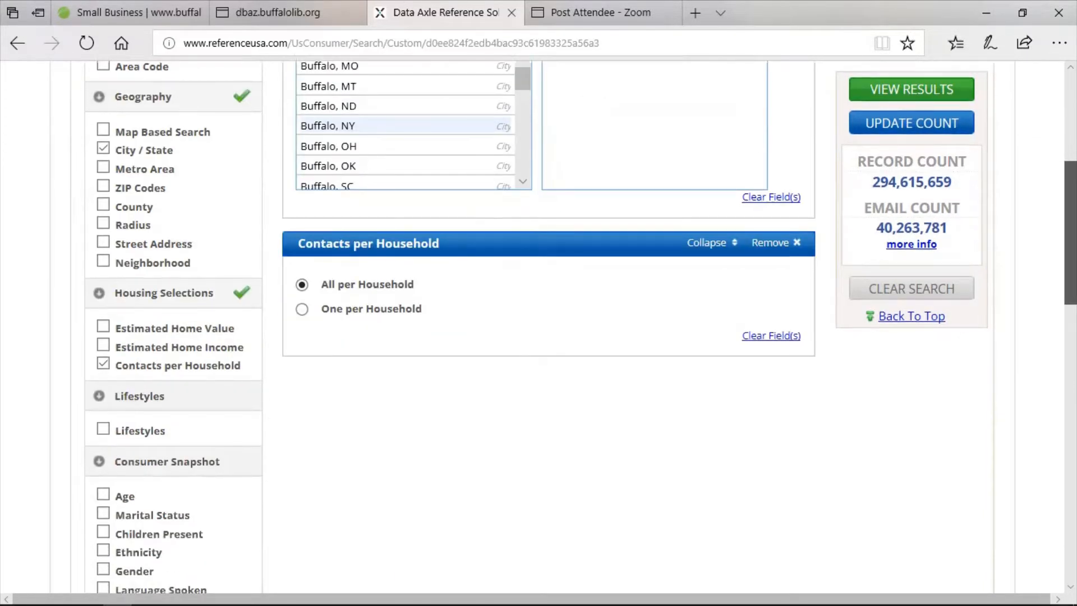
{"action": "scroll", "coordinate": [539, 326], "scroll_direction": "down", "scroll_amount": 1}
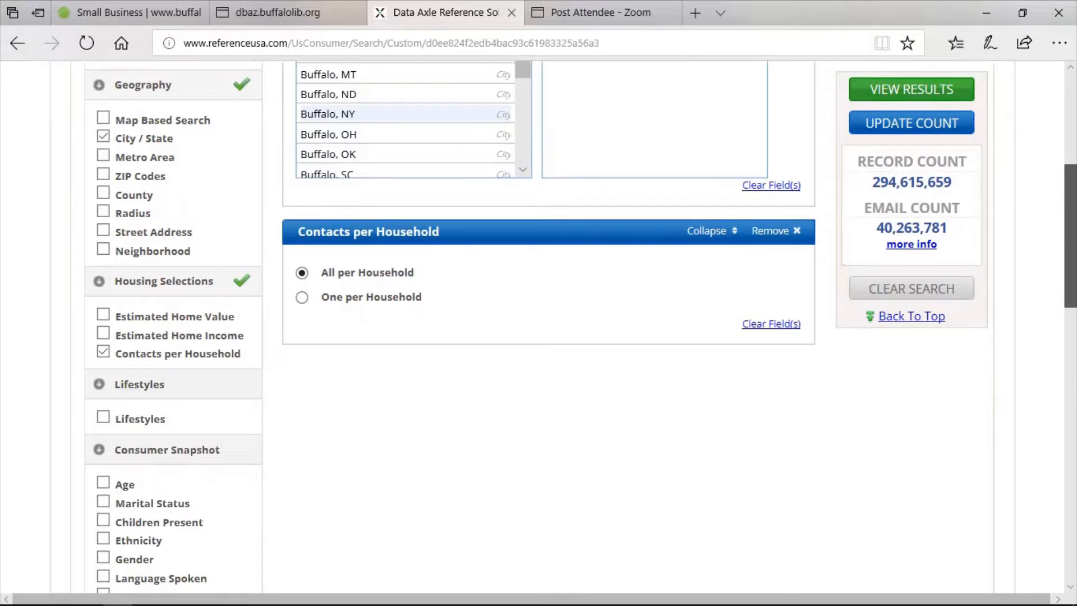
{"action": "scroll", "coordinate": [538, 325], "scroll_direction": "up", "scroll_amount": 1}
{"action": "scroll", "coordinate": [539, 325], "scroll_direction": "down", "scroll_amount": 3}
{"action": "scroll", "coordinate": [539, 326], "scroll_direction": "down", "scroll_amount": 3}
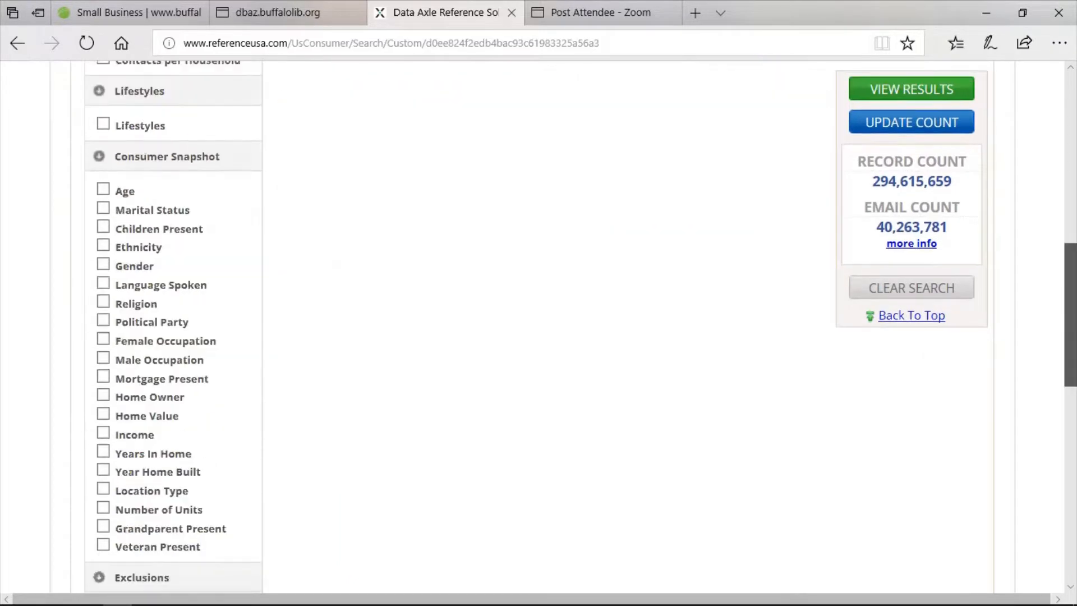
{"action": "scroll", "coordinate": [539, 325], "scroll_direction": "up", "scroll_amount": 1}
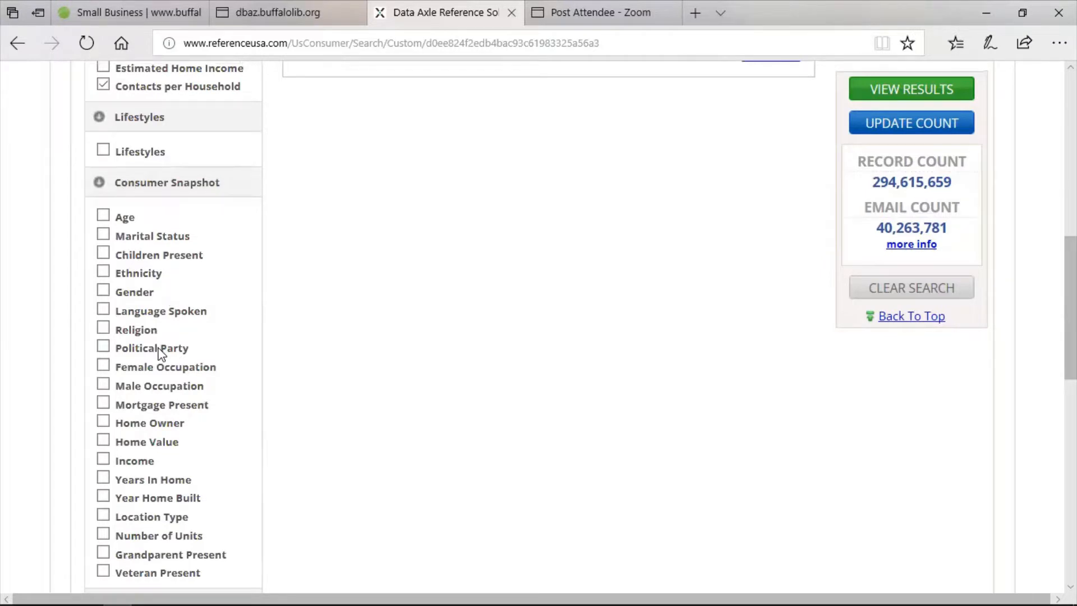
{"action": "left_click", "coordinate": [103, 152]}
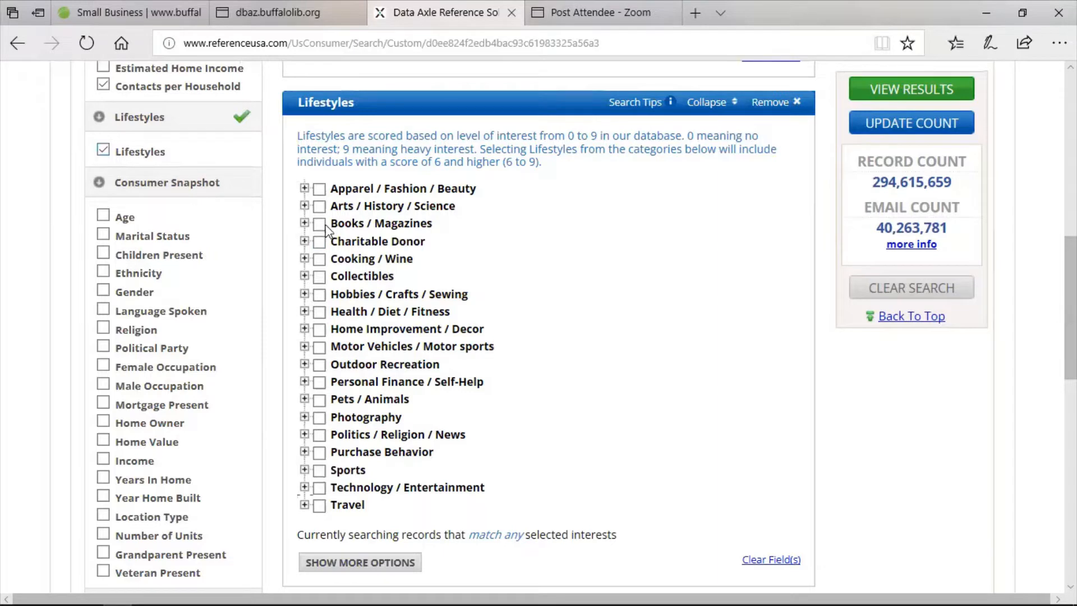
Expand the Books / Magazines lifestyle category and select only Book Buyers and Magazine Subscribers
{"action": "left_click", "coordinate": [304, 224]}
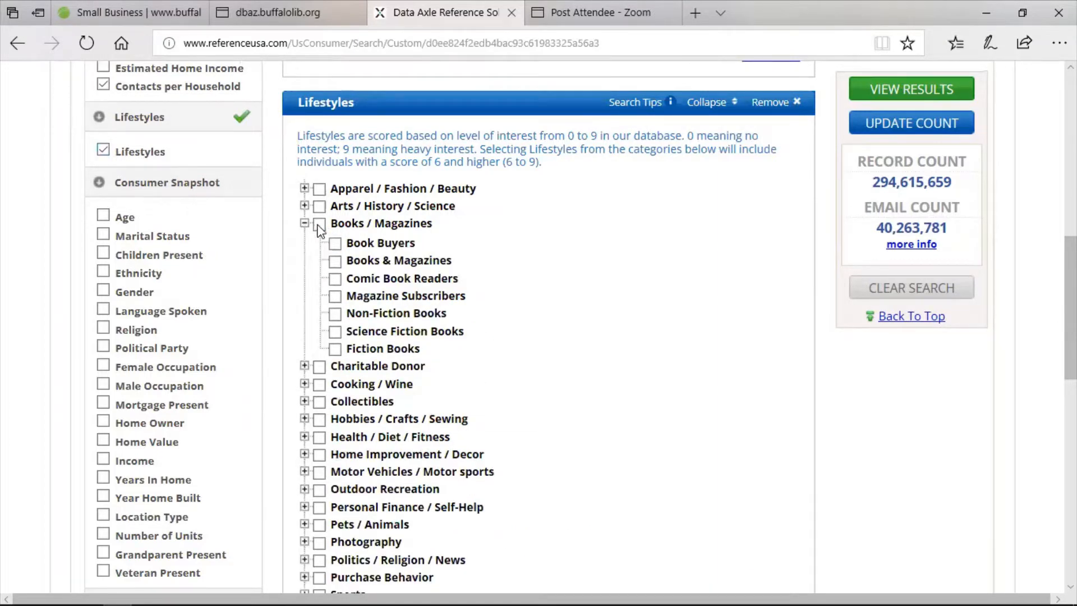
{"action": "left_click", "coordinate": [319, 224]}
{"action": "left_click", "coordinate": [338, 245]}
{"action": "left_click", "coordinate": [336, 244]}
{"action": "left_click", "coordinate": [336, 296]}
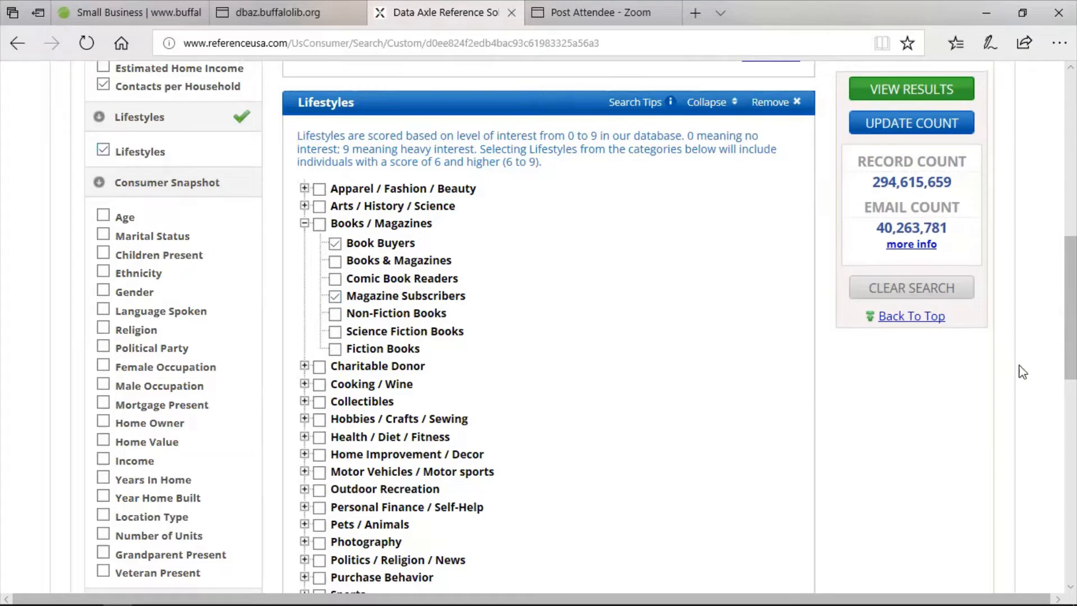
Expand the Pets / Animals lifestyle category and select Dogs
{"action": "left_click_drag", "start_coordinate": [1070, 308], "coordinate": [1070, 340]}
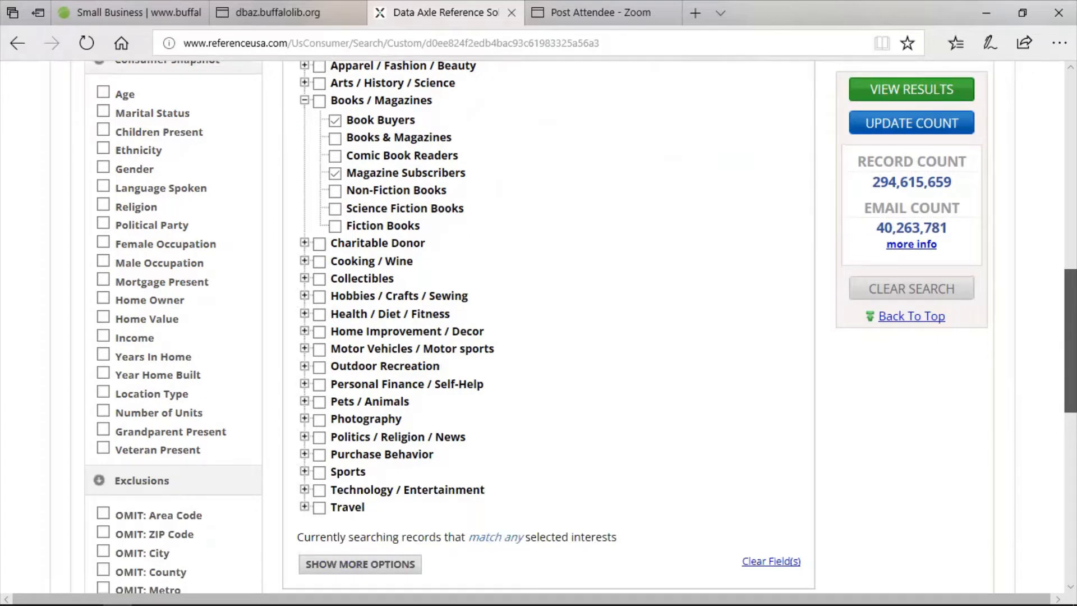
{"action": "left_click", "coordinate": [305, 401]}
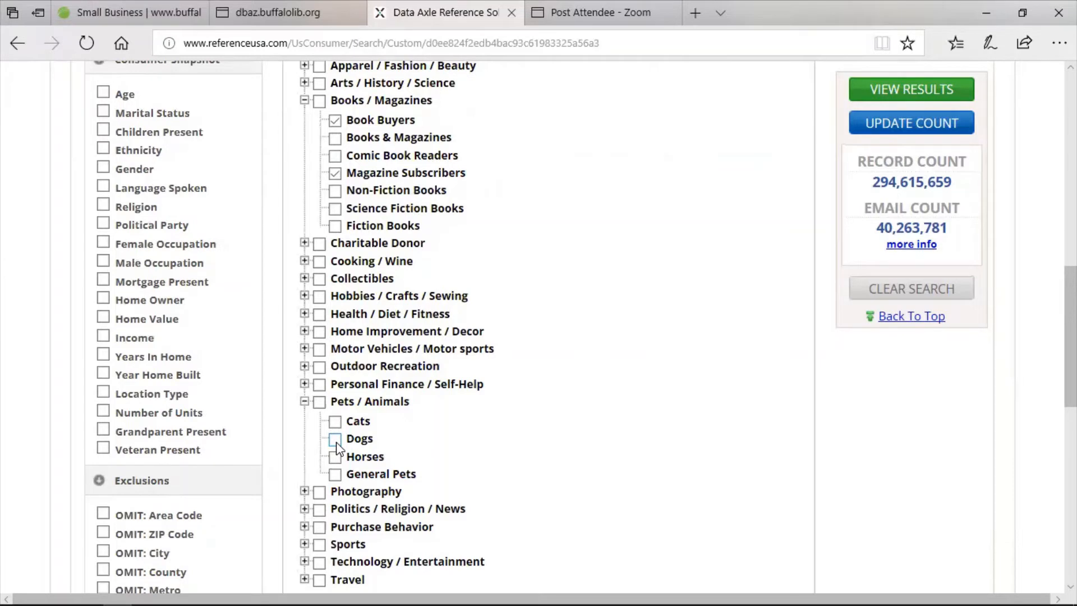
{"action": "left_click", "coordinate": [336, 441]}
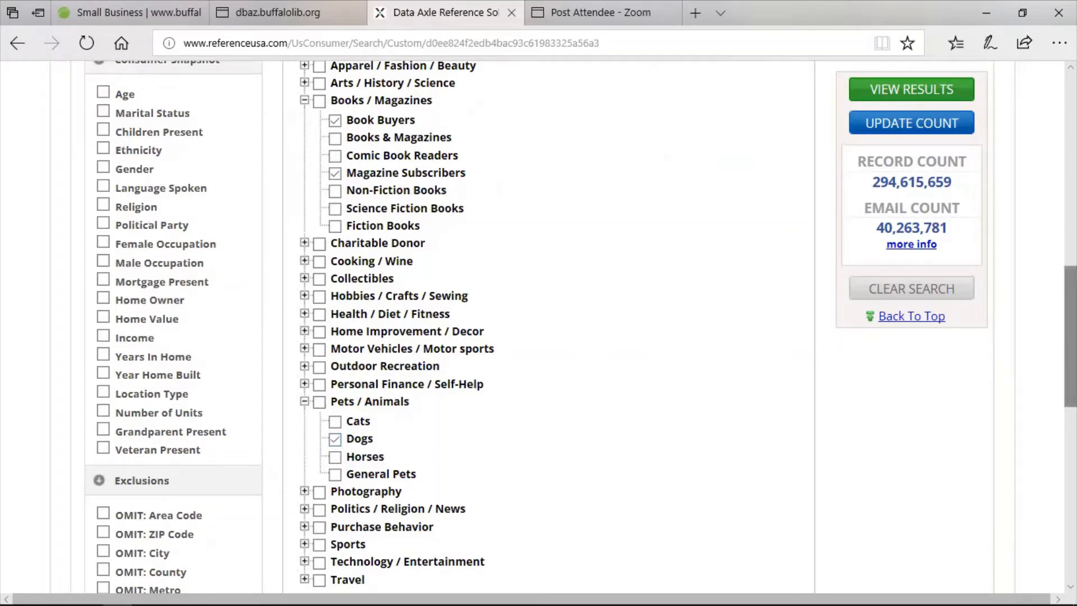
Update the record count, clear Magazine Subscribers from the lifestyles and update the count again
{"action": "scroll", "coordinate": [1043, 308], "scroll_direction": "up", "scroll_amount": 3}
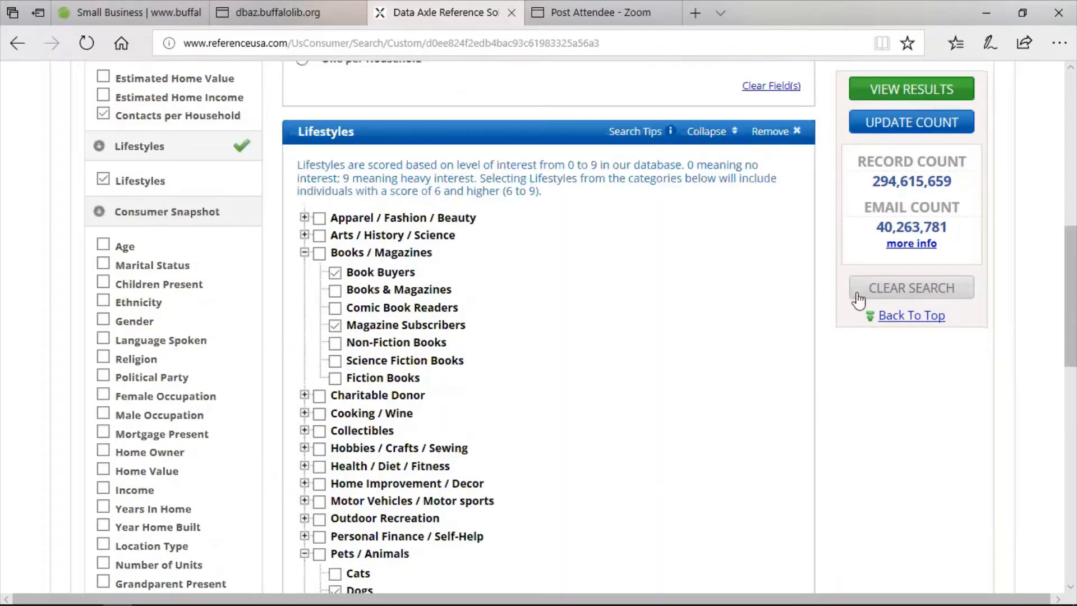
{"action": "left_click", "coordinate": [918, 126]}
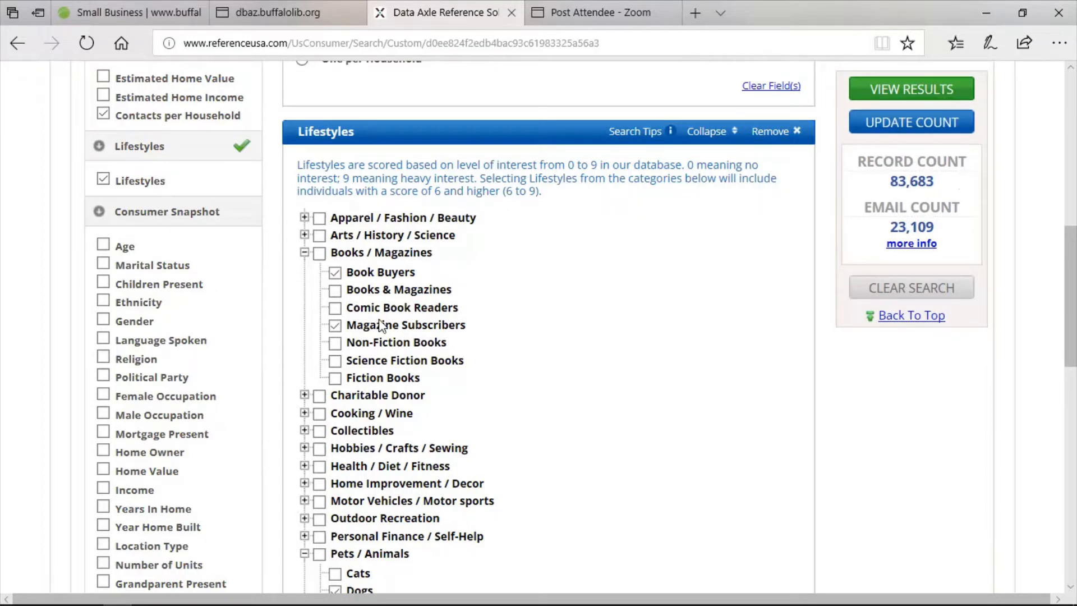
{"action": "left_click", "coordinate": [335, 326]}
{"action": "left_click", "coordinate": [941, 127]}
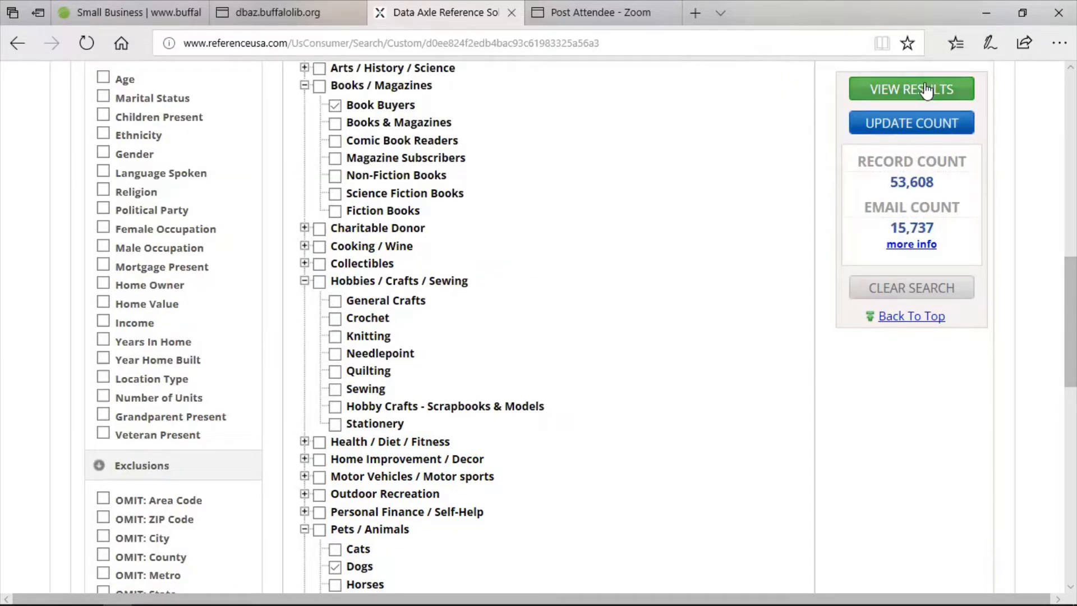
View the search results and look through the consumer records on the first page
{"action": "left_click", "coordinate": [926, 90]}
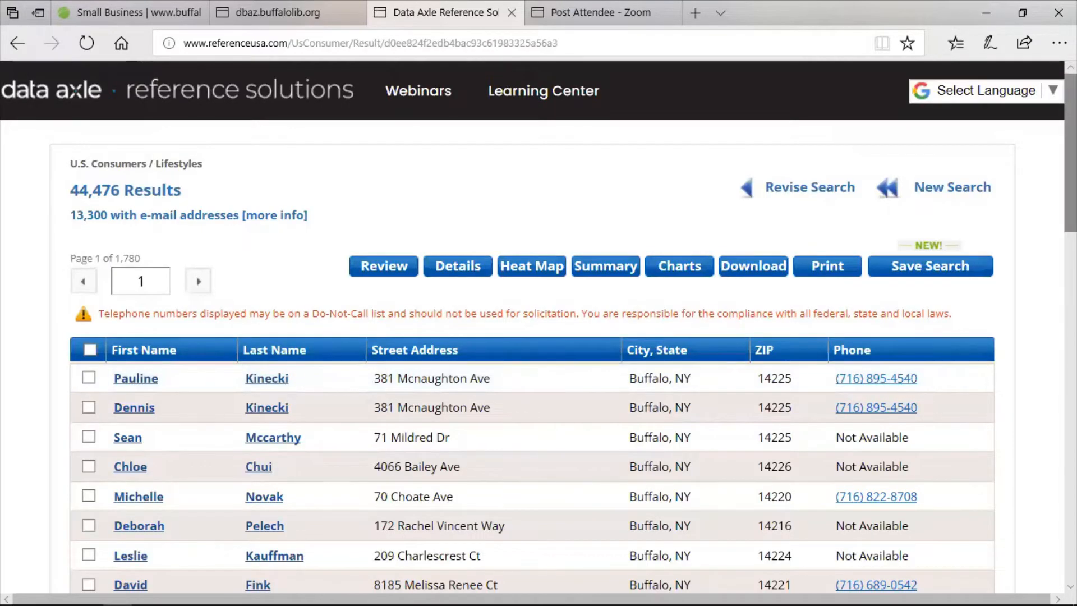
{"action": "scroll", "coordinate": [538, 336], "scroll_direction": "down", "scroll_amount": 3}
{"action": "scroll", "coordinate": [533, 337], "scroll_direction": "down", "scroll_amount": 3}
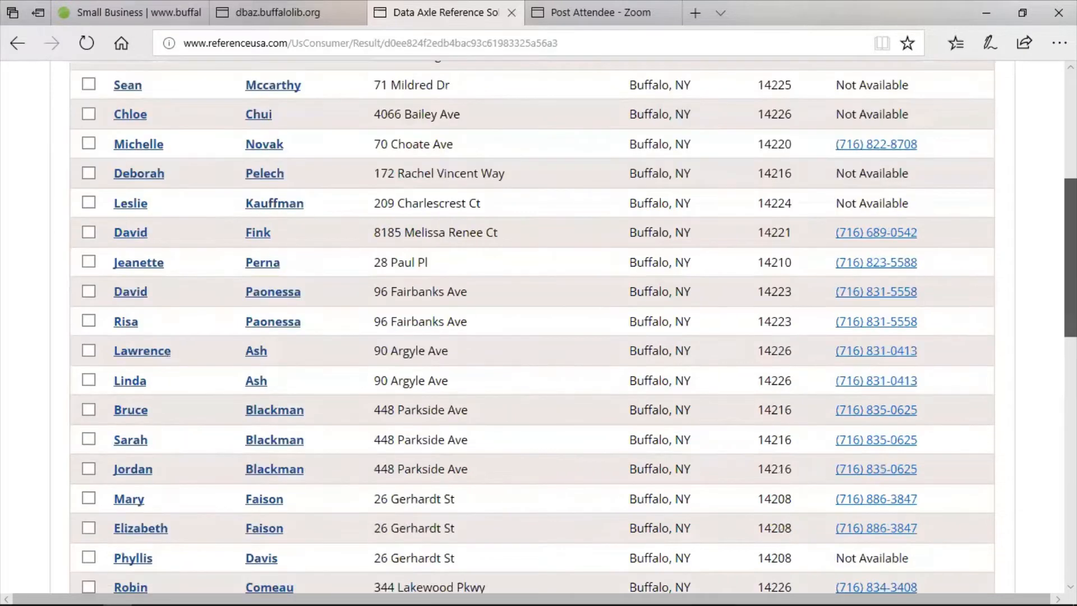
{"action": "scroll", "coordinate": [538, 336], "scroll_direction": "down", "scroll_amount": 6}
Try to download the search results without selecting any records, and dismiss the dialog
{"action": "scroll", "coordinate": [538, 336], "scroll_direction": "up", "scroll_amount": 7}
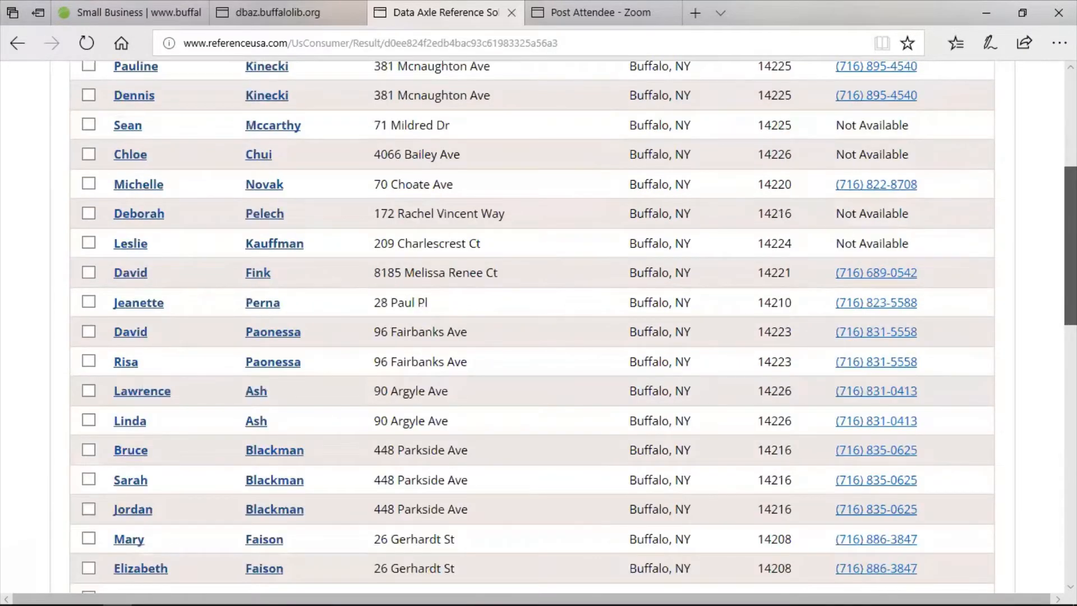
{"action": "scroll", "coordinate": [539, 337], "scroll_direction": "up", "scroll_amount": 3}
{"action": "scroll", "coordinate": [823, 300], "scroll_direction": "up", "scroll_amount": 1}
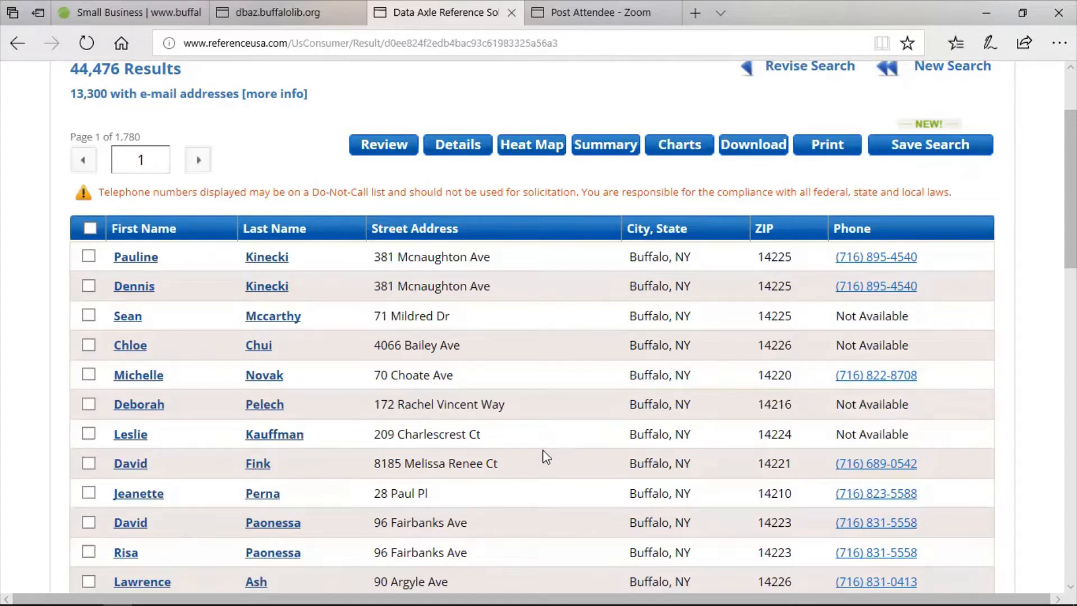
{"action": "left_click", "coordinate": [740, 144]}
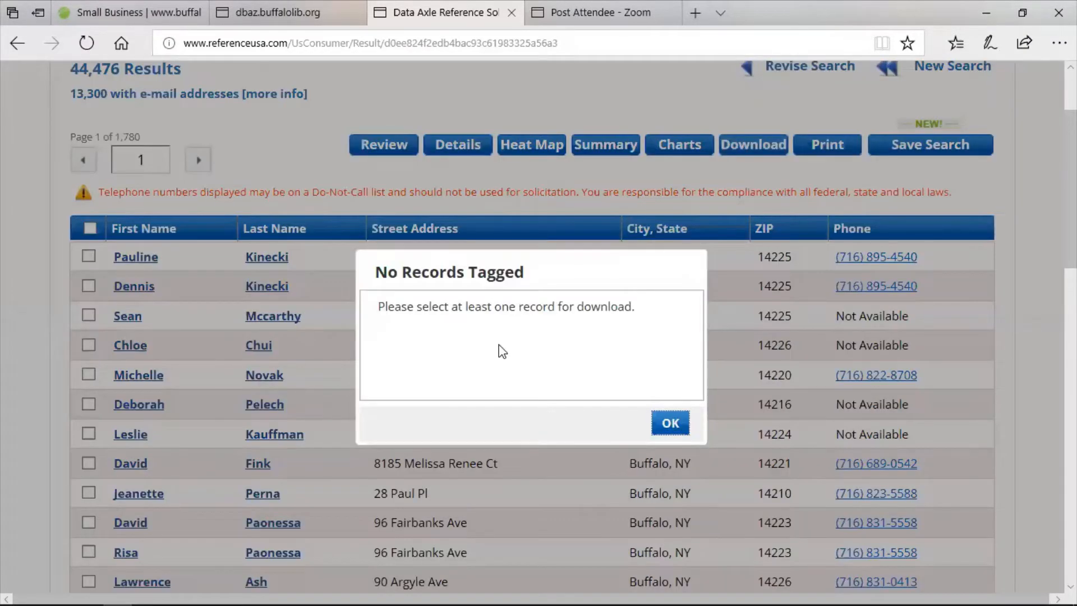
{"action": "left_click", "coordinate": [670, 423]}
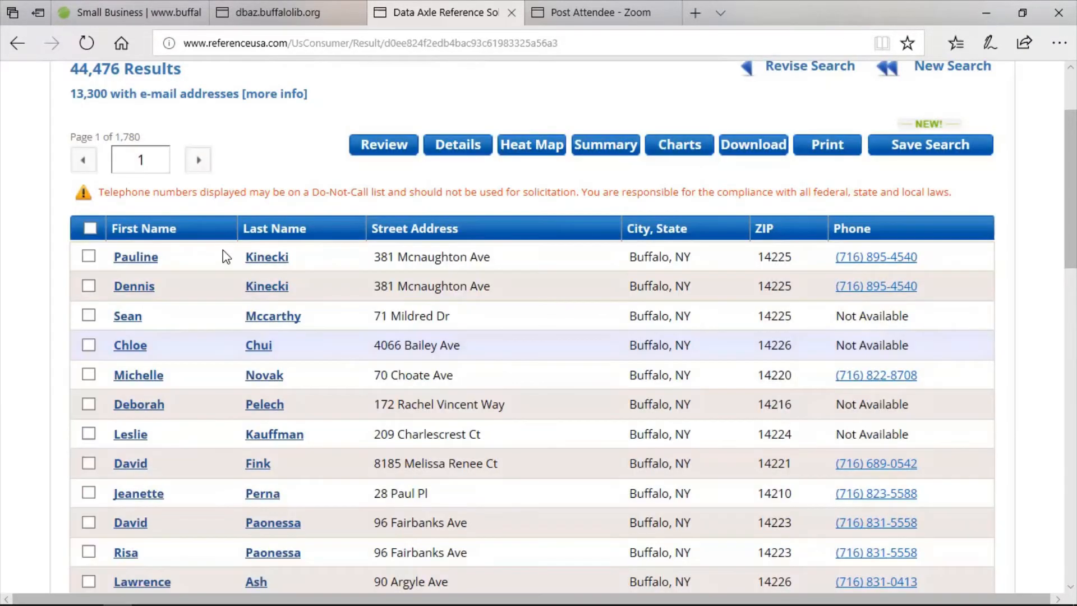
Select all records on the first results page and open the download options for them
{"action": "left_click", "coordinate": [90, 229]}
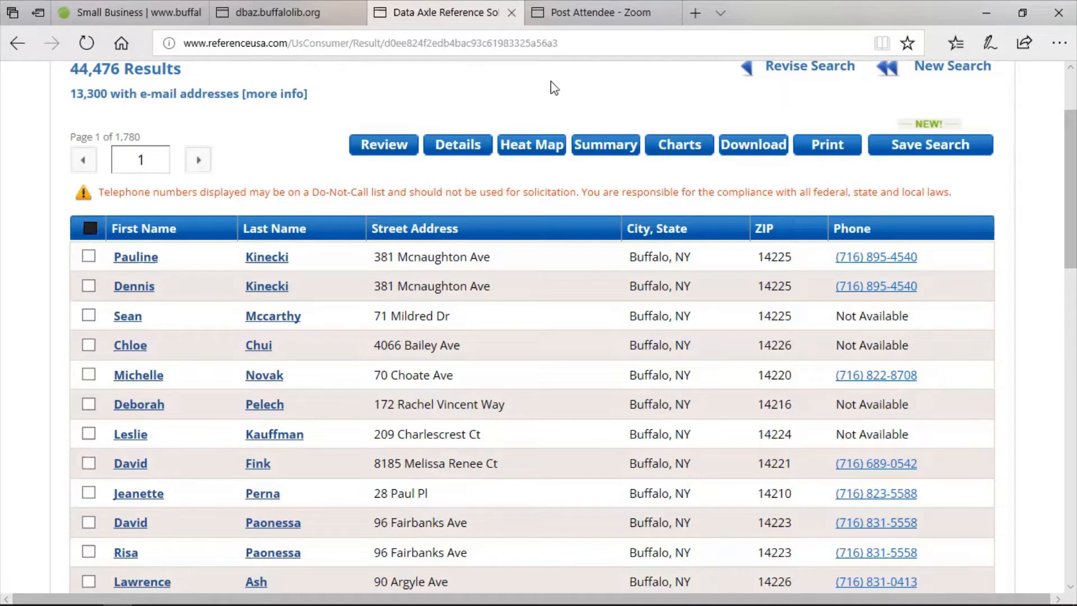
{"action": "left_click", "coordinate": [753, 145]}
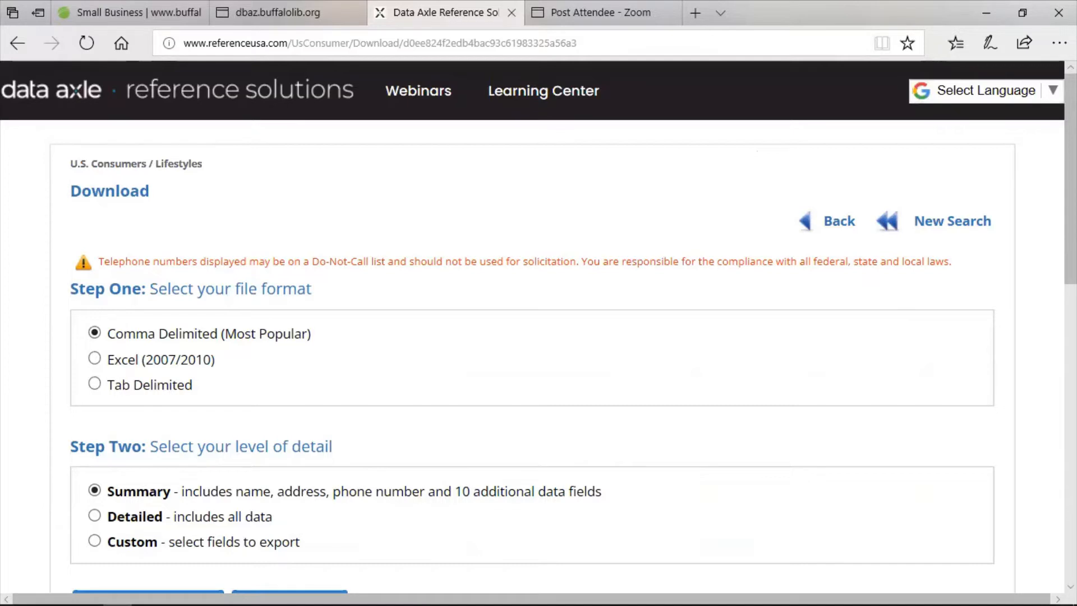
{"action": "scroll", "coordinate": [532, 326], "scroll_direction": "down", "scroll_amount": 7}
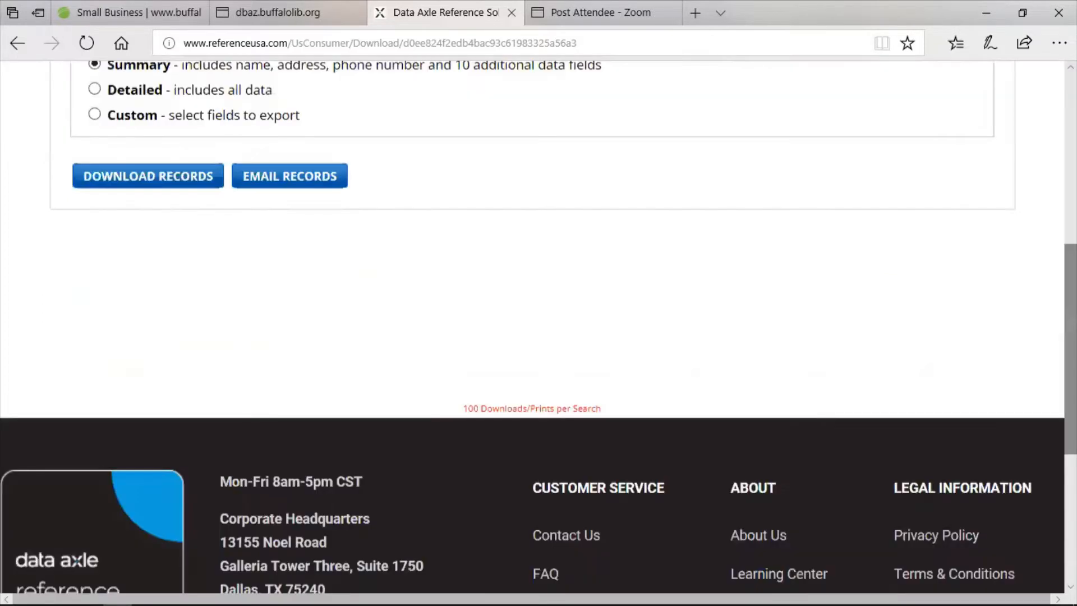
{"action": "scroll", "coordinate": [533, 325], "scroll_direction": "down", "scroll_amount": 1}
{"action": "scroll", "coordinate": [533, 325], "scroll_direction": "up", "scroll_amount": 3}
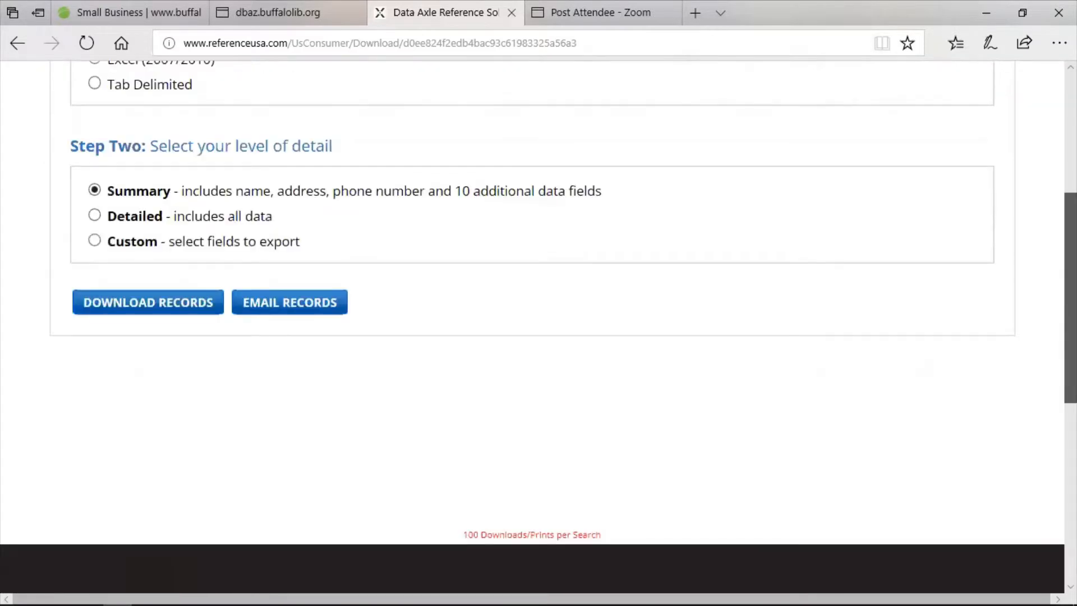
{"action": "scroll", "coordinate": [398, 317], "scroll_direction": "up", "scroll_amount": 4}
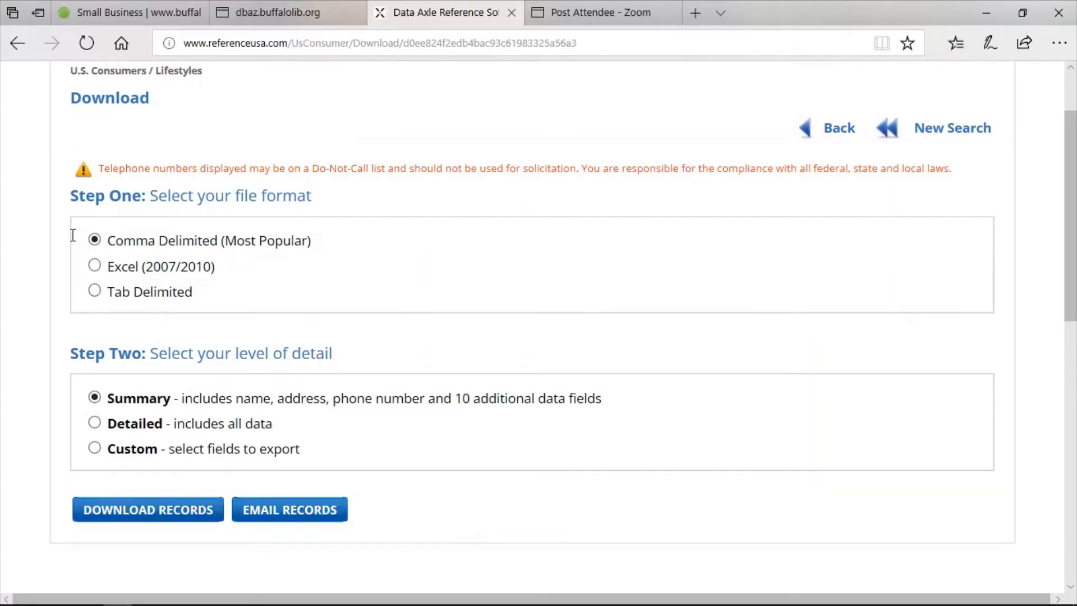
Choose the Custom level of detail and remove Middle Initial, Pre-directional, Post-directional and Apartment Number from the export fields
{"action": "left_click", "coordinate": [94, 448]}
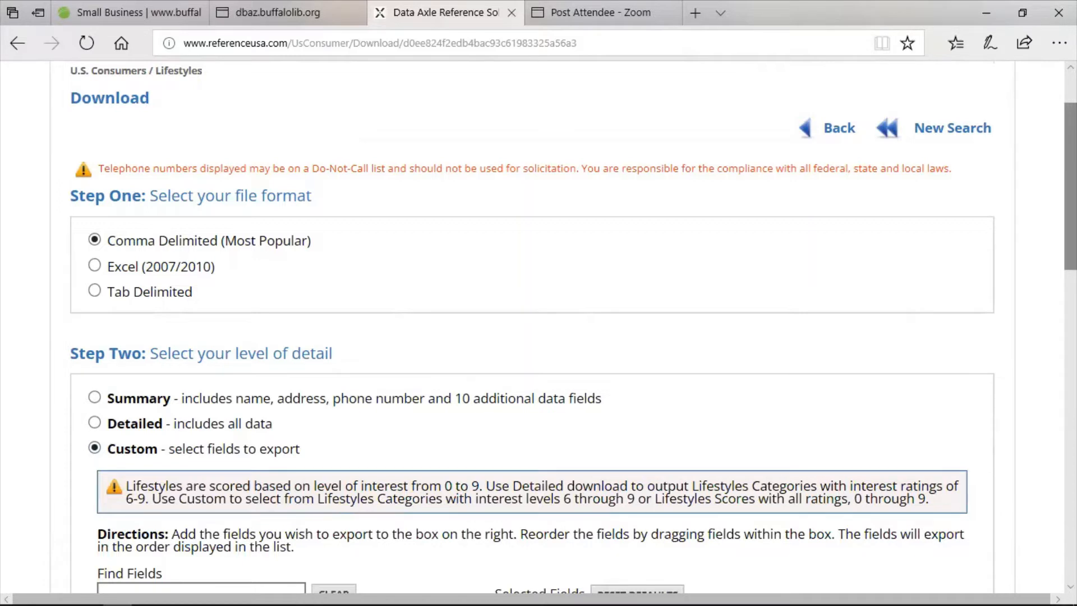
{"action": "scroll", "coordinate": [723, 343], "scroll_direction": "down", "scroll_amount": 8}
{"action": "scroll", "coordinate": [547, 224], "scroll_direction": "down", "scroll_amount": 1}
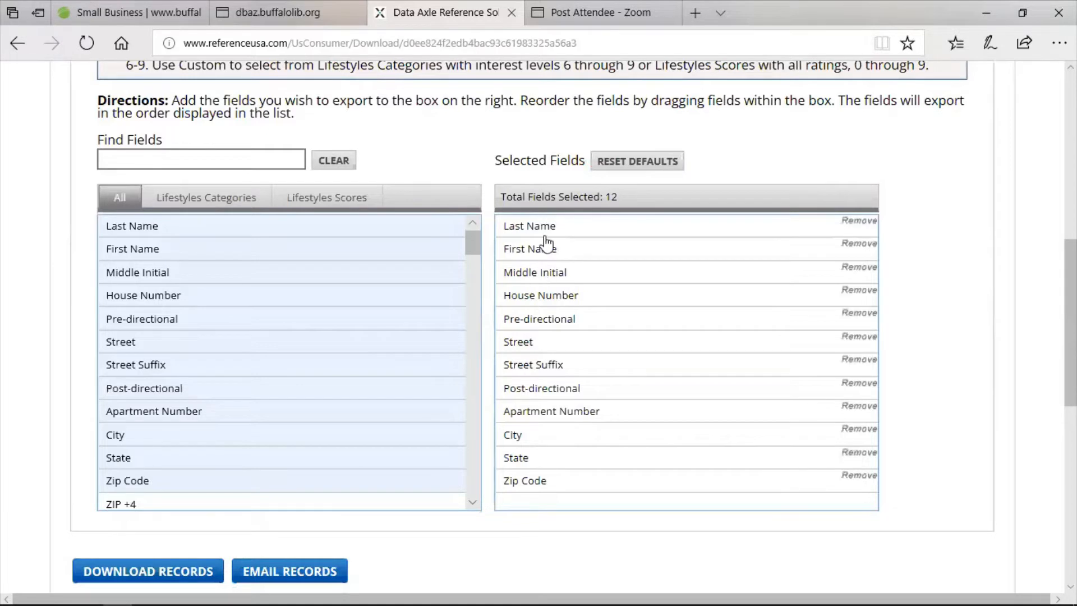
{"action": "left_click", "coordinate": [847, 269]}
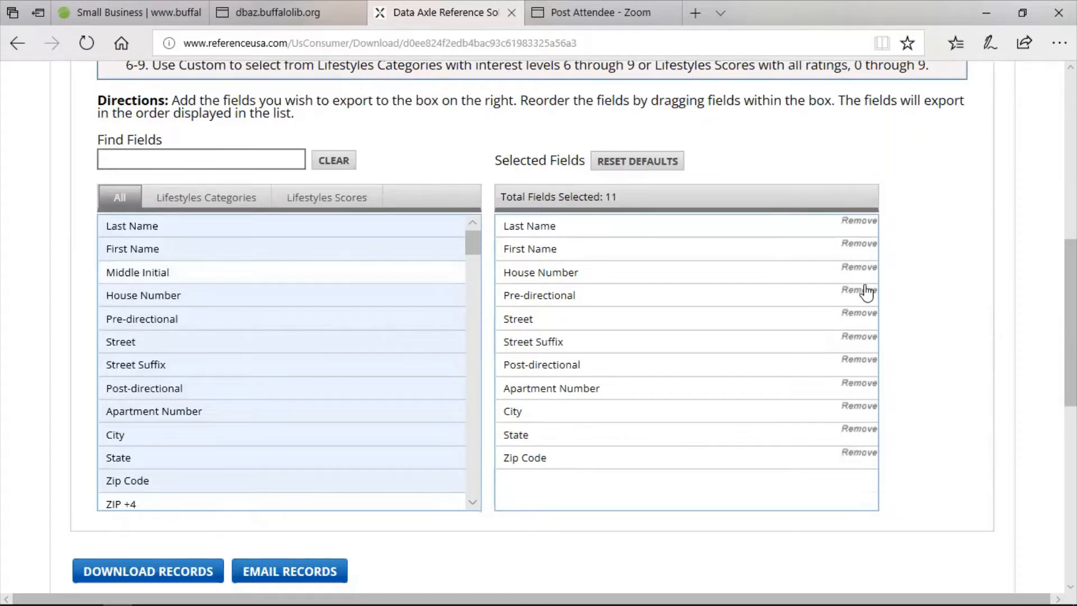
{"action": "left_click", "coordinate": [867, 292]}
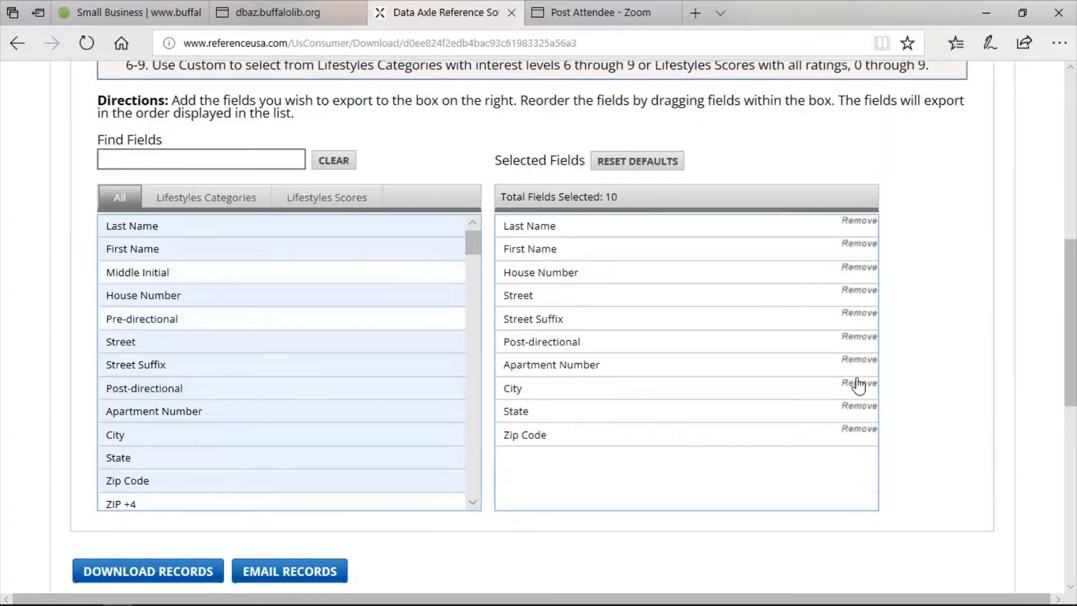
{"action": "left_click", "coordinate": [860, 339]}
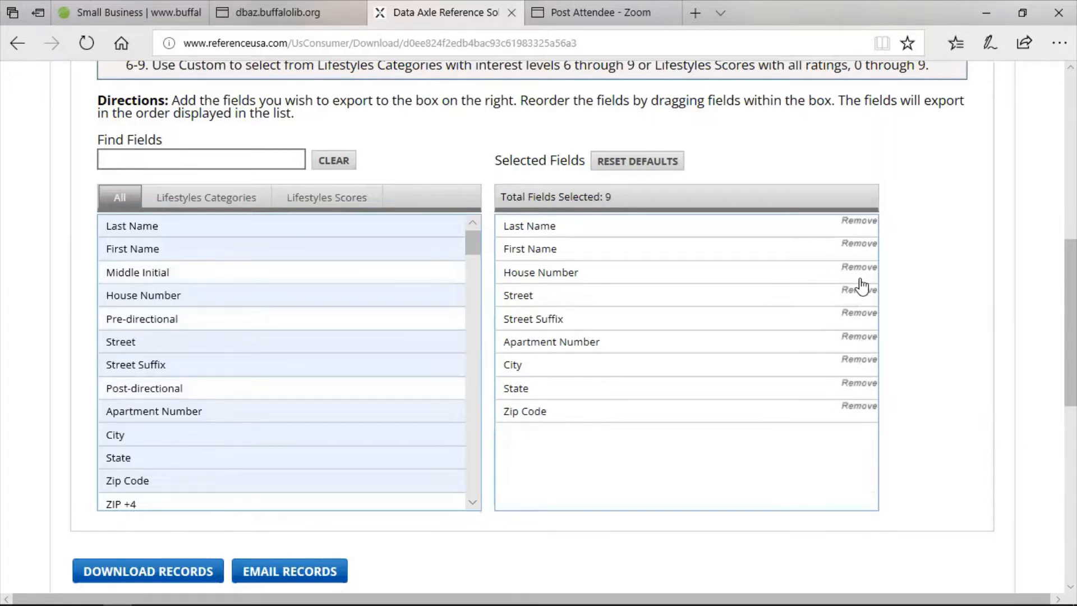
{"action": "left_click", "coordinate": [855, 339]}
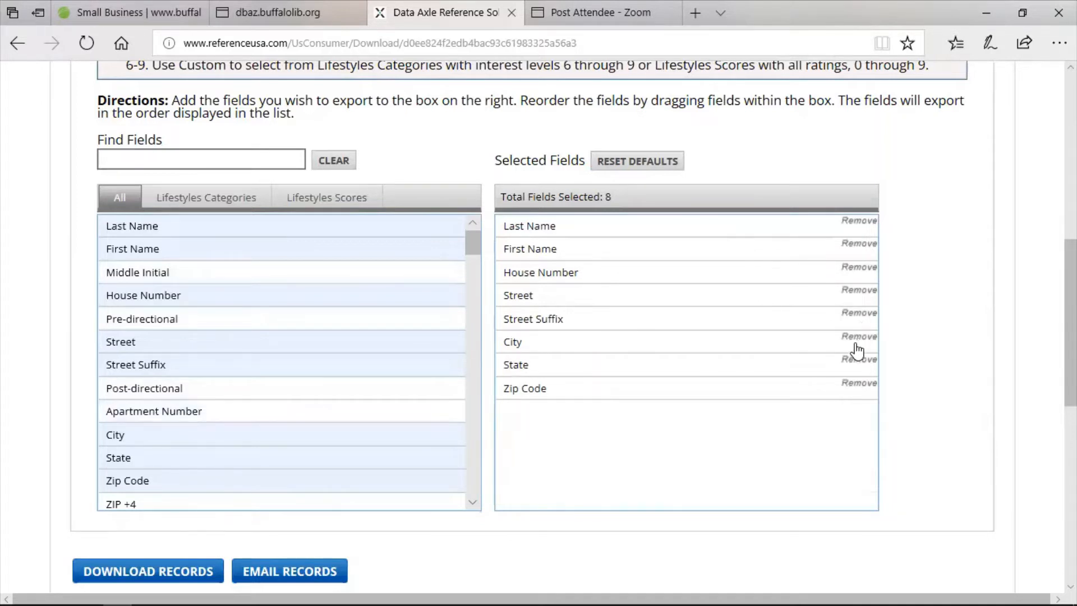
Download the selected records as a comma-delimited file and open it
{"action": "left_click", "coordinate": [154, 572]}
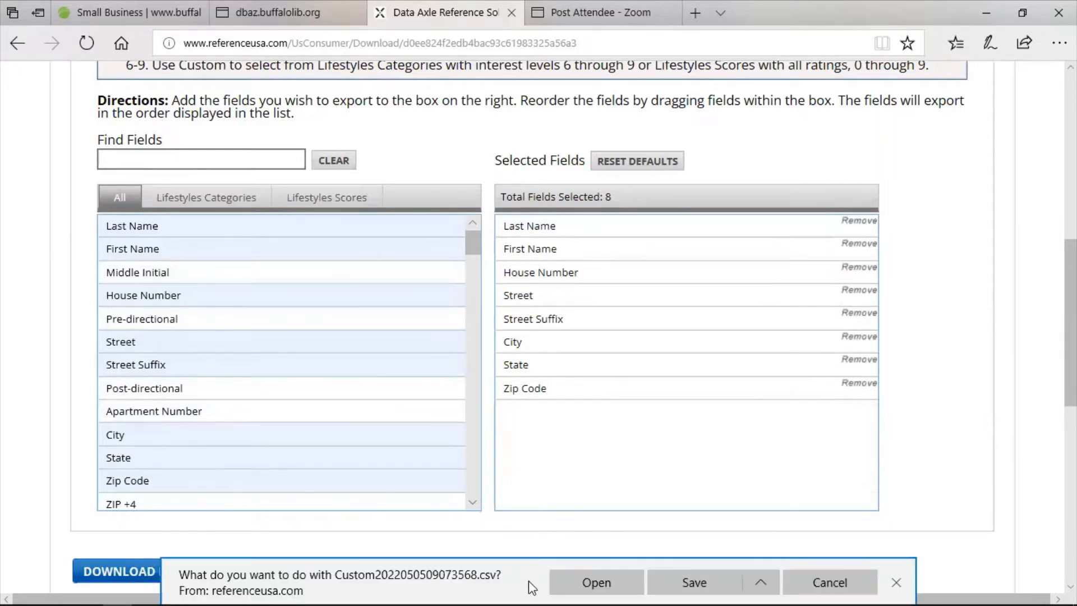
{"action": "left_click", "coordinate": [627, 580]}
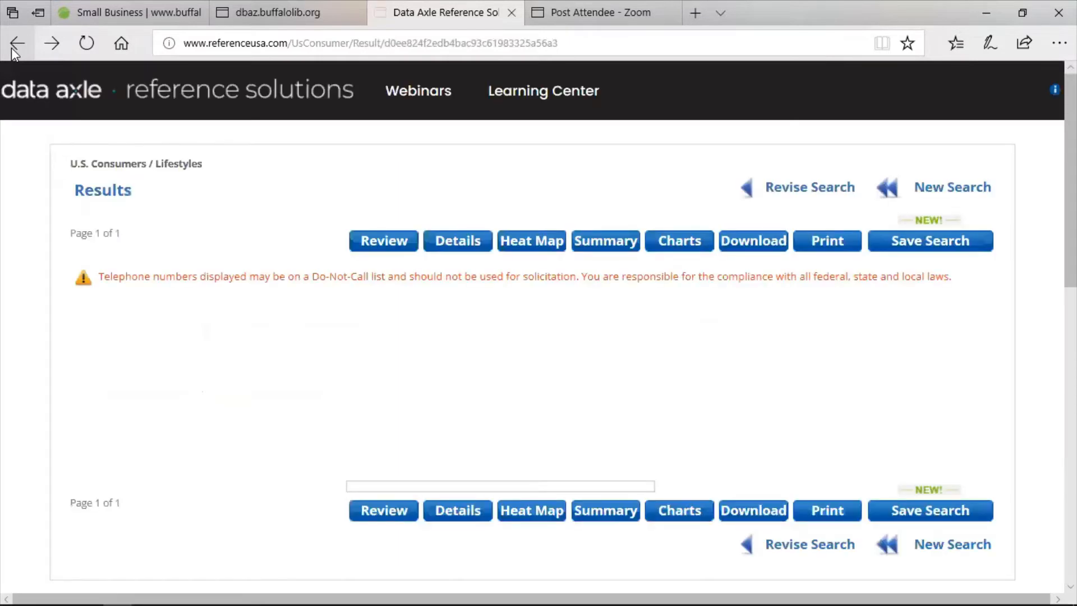
Return to the results, open their charts and review the breakdown by estimated home value
{"action": "scroll", "coordinate": [426, 172], "scroll_direction": "down", "scroll_amount": 2}
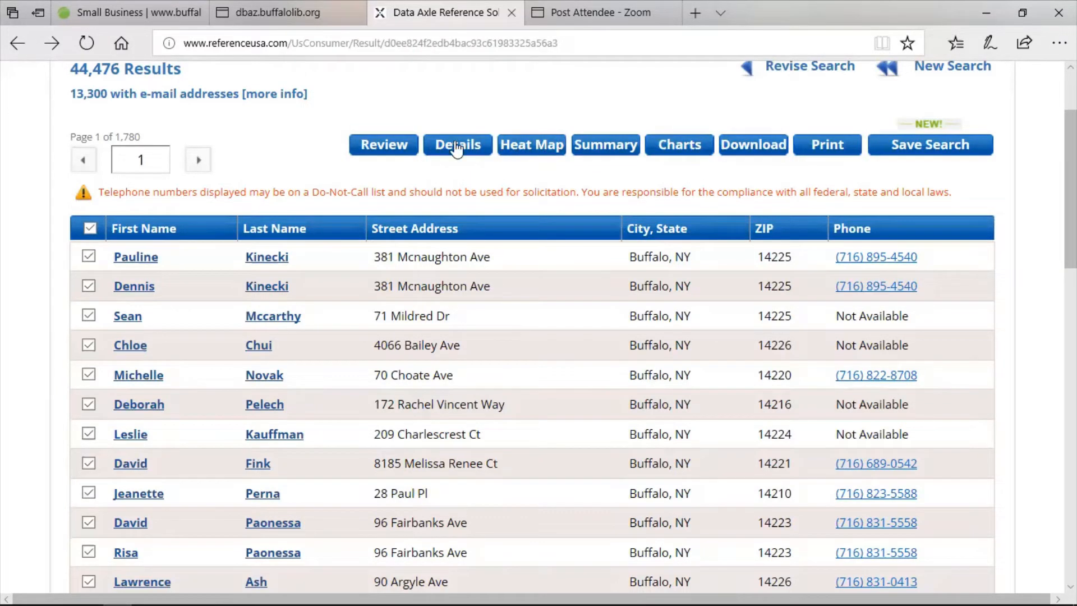
{"action": "left_click", "coordinate": [695, 148]}
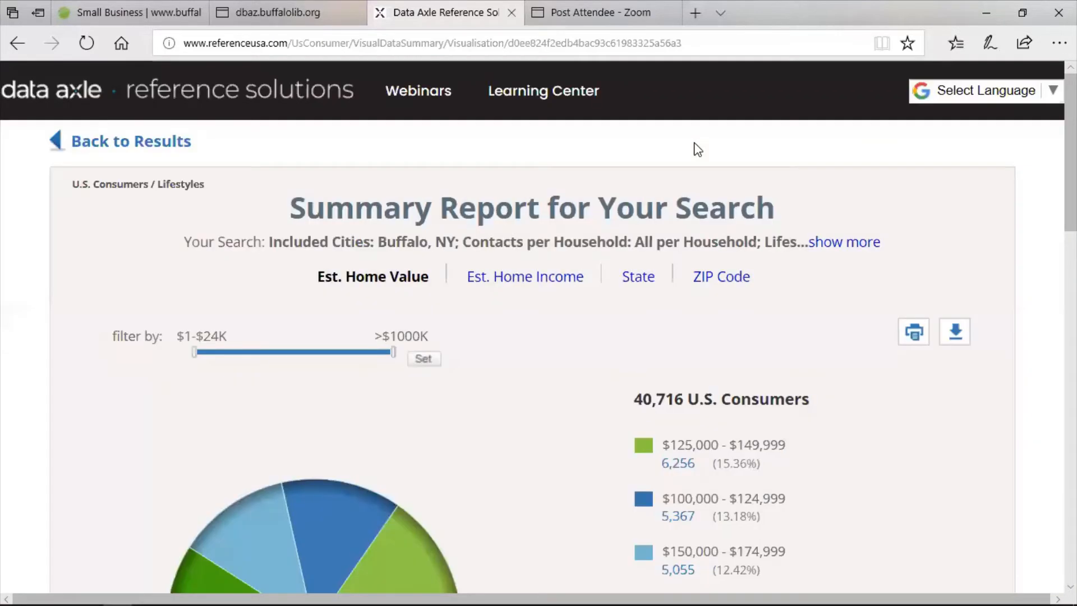
{"action": "scroll", "coordinate": [539, 326], "scroll_direction": "down", "scroll_amount": 5}
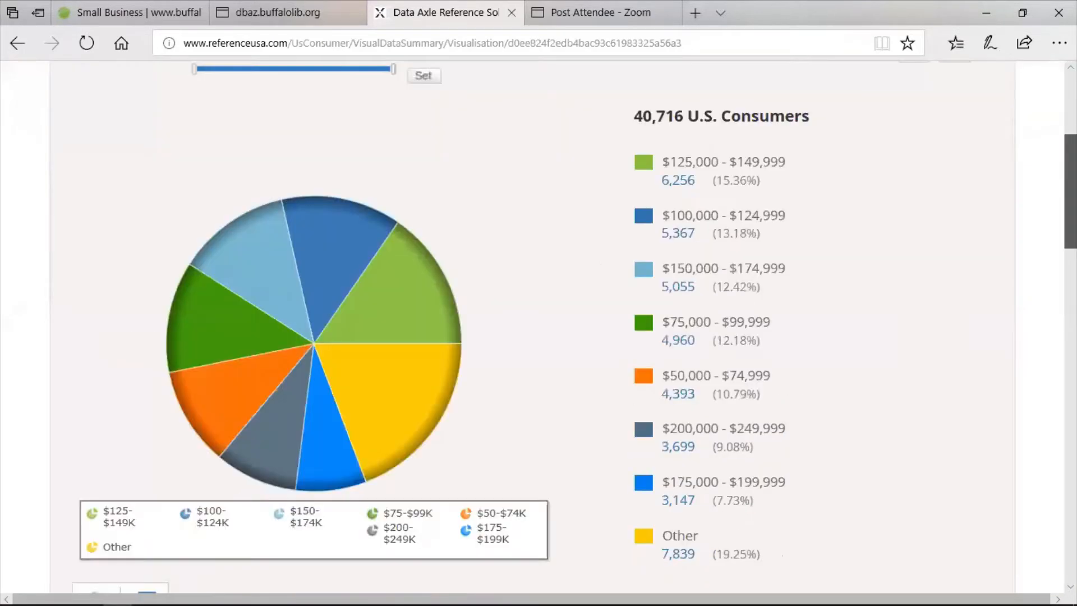
{"action": "scroll", "coordinate": [539, 325], "scroll_direction": "up", "scroll_amount": 1}
{"action": "scroll", "coordinate": [671, 136], "scroll_direction": "up", "scroll_amount": 1}
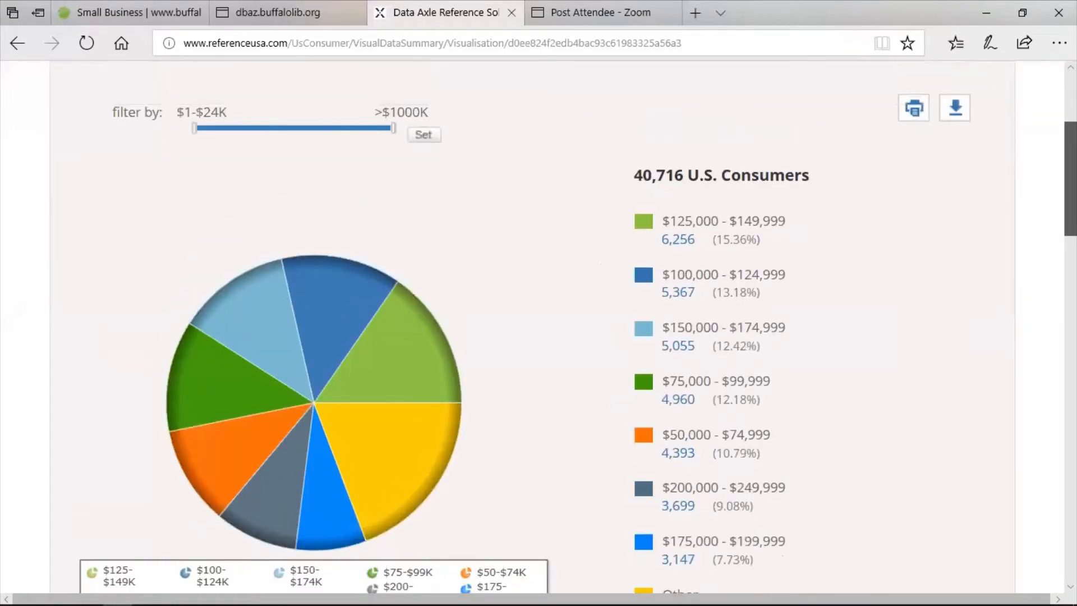
{"action": "scroll", "coordinate": [671, 137], "scroll_direction": "up", "scroll_amount": 1}
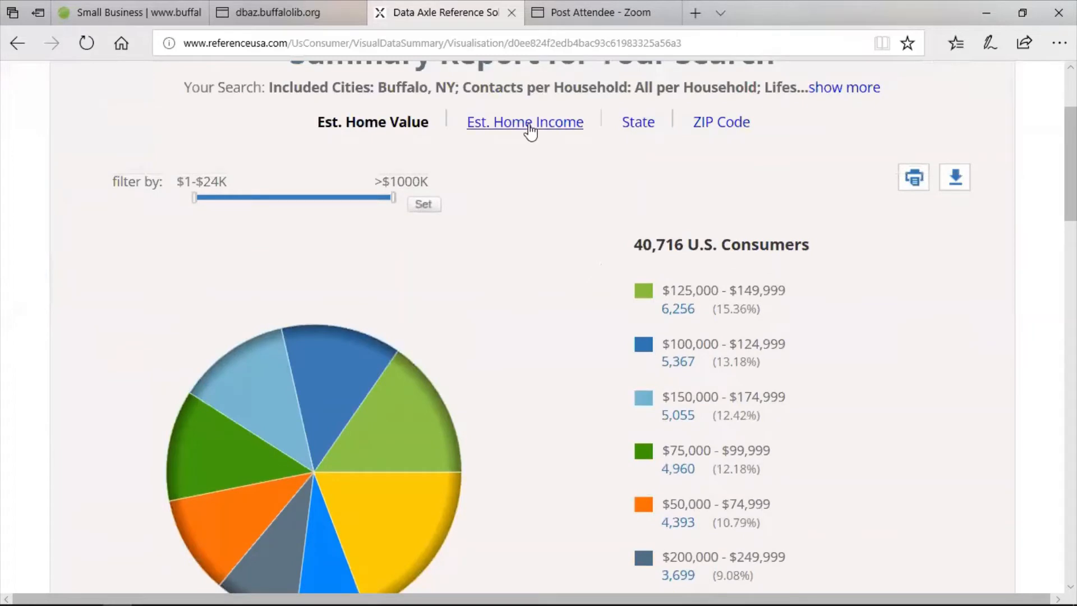
Chart the results by Est. Home Income and open the list of consumers in the $100,000 - $124,999 bracket
{"action": "left_click", "coordinate": [529, 125]}
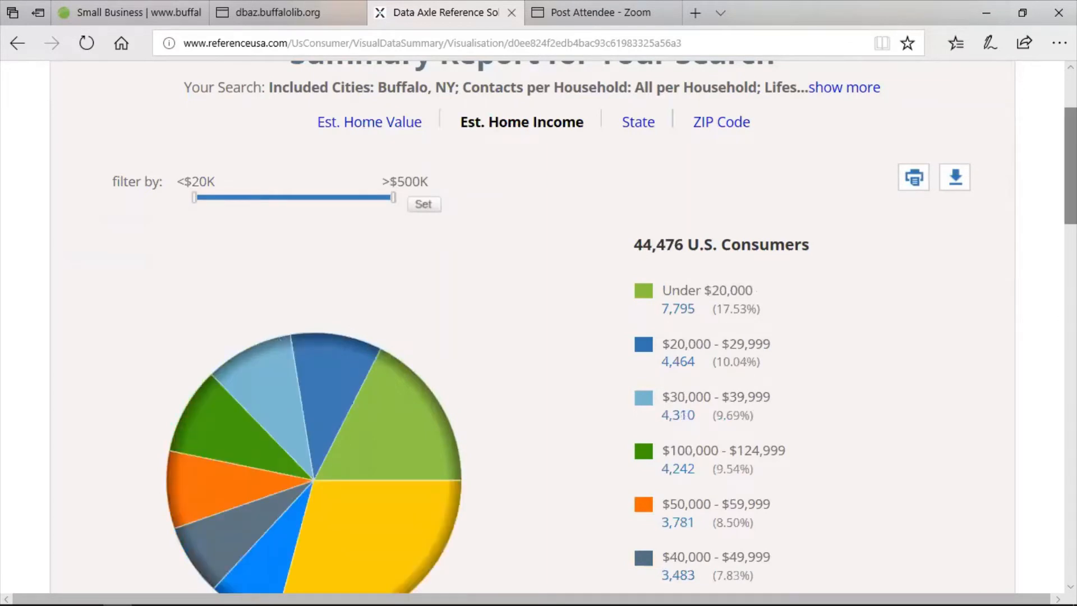
{"action": "scroll", "coordinate": [718, 101], "scroll_direction": "down", "scroll_amount": 3}
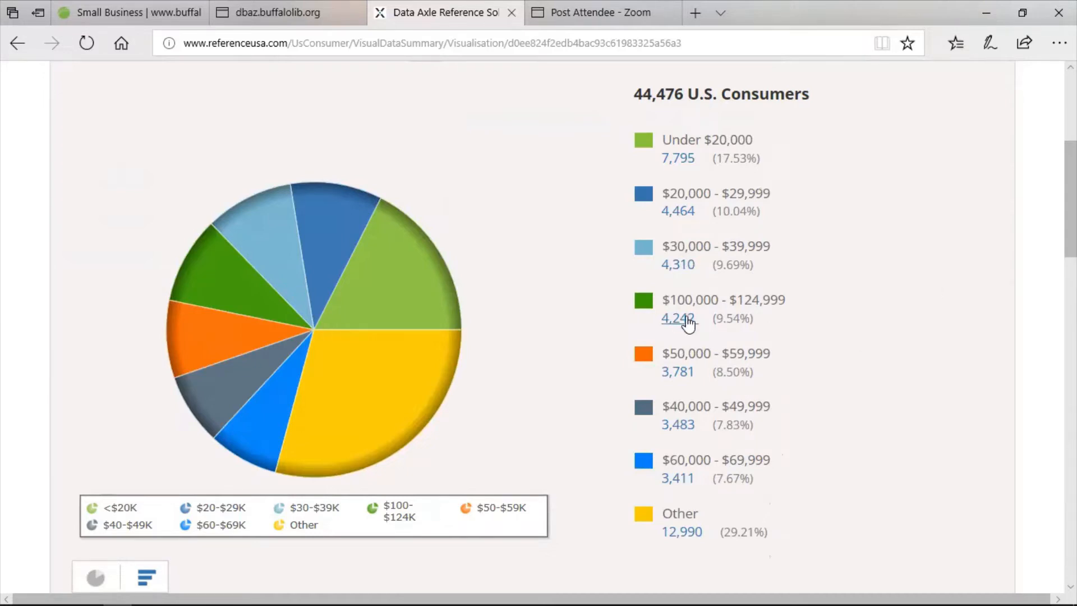
{"action": "left_click", "coordinate": [686, 318]}
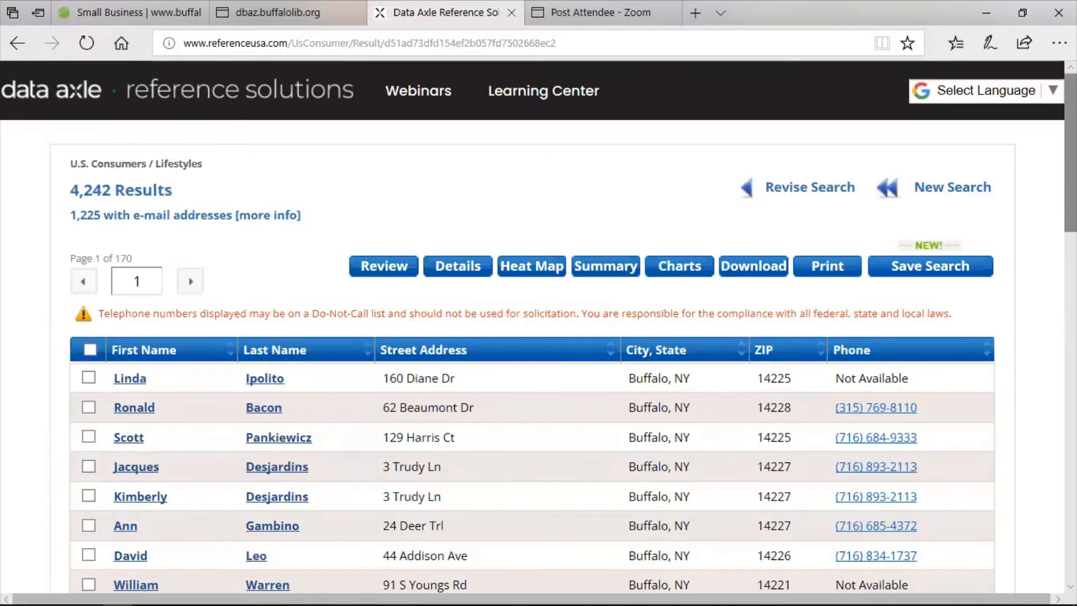
{"action": "scroll", "coordinate": [539, 326], "scroll_direction": "down", "scroll_amount": 5}
{"action": "scroll", "coordinate": [532, 327], "scroll_direction": "down", "scroll_amount": 1}
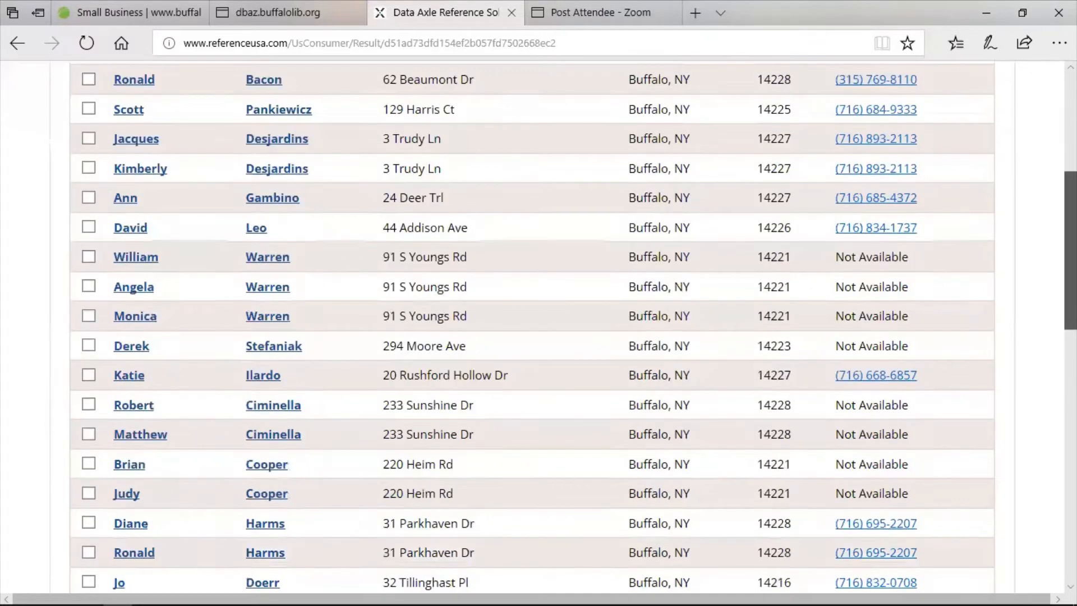
{"action": "scroll", "coordinate": [532, 327], "scroll_direction": "down", "scroll_amount": 2}
{"action": "scroll", "coordinate": [539, 325], "scroll_direction": "up", "scroll_amount": 8}
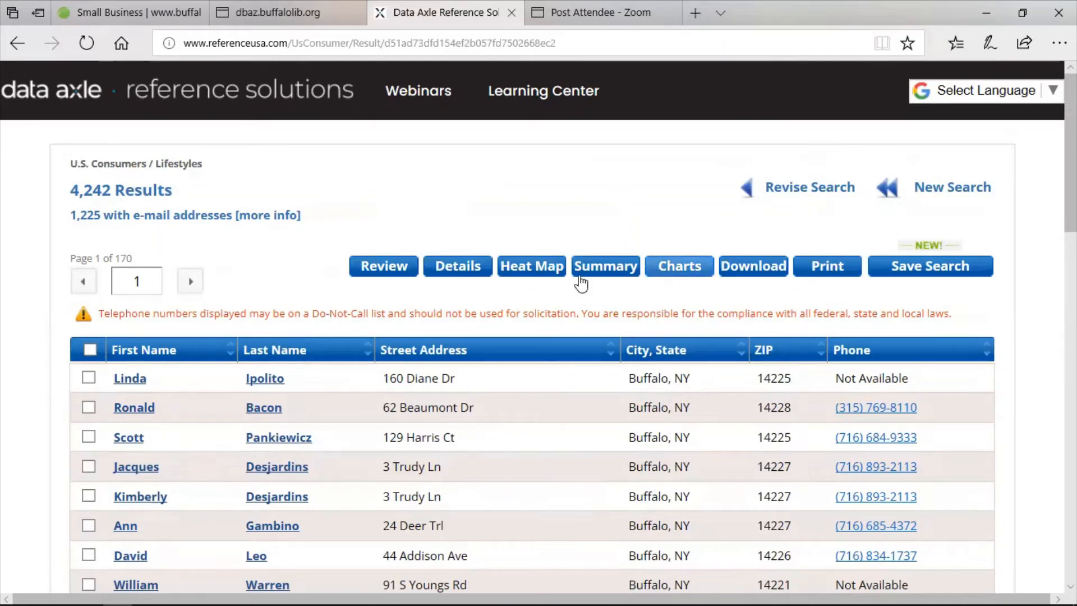
Open the Data Summary design page for the income-filtered results
{"action": "left_click", "coordinate": [471, 268]}
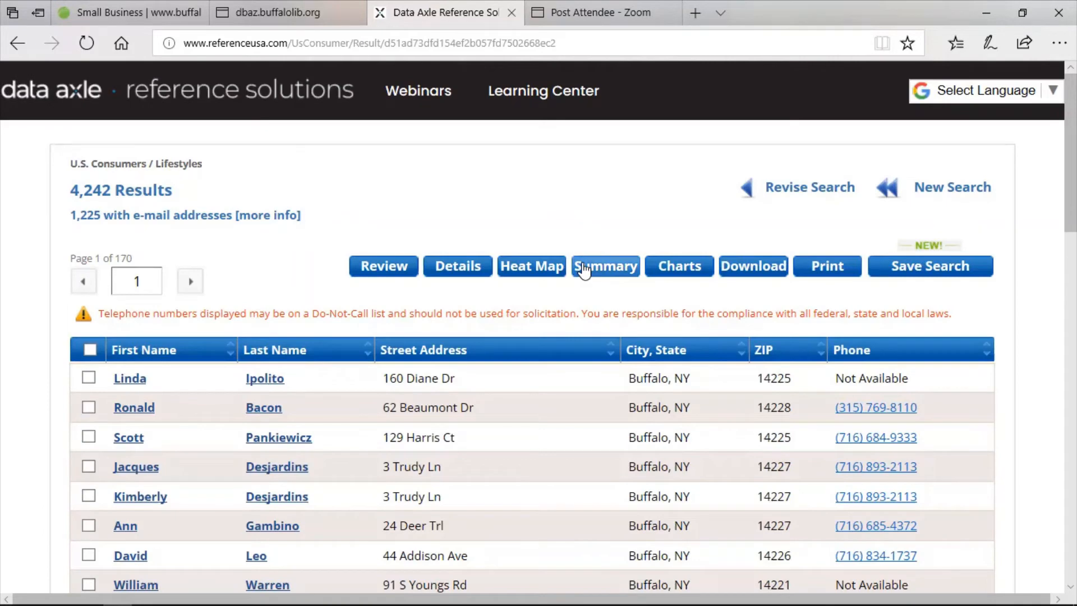
{"action": "left_click", "coordinate": [582, 267]}
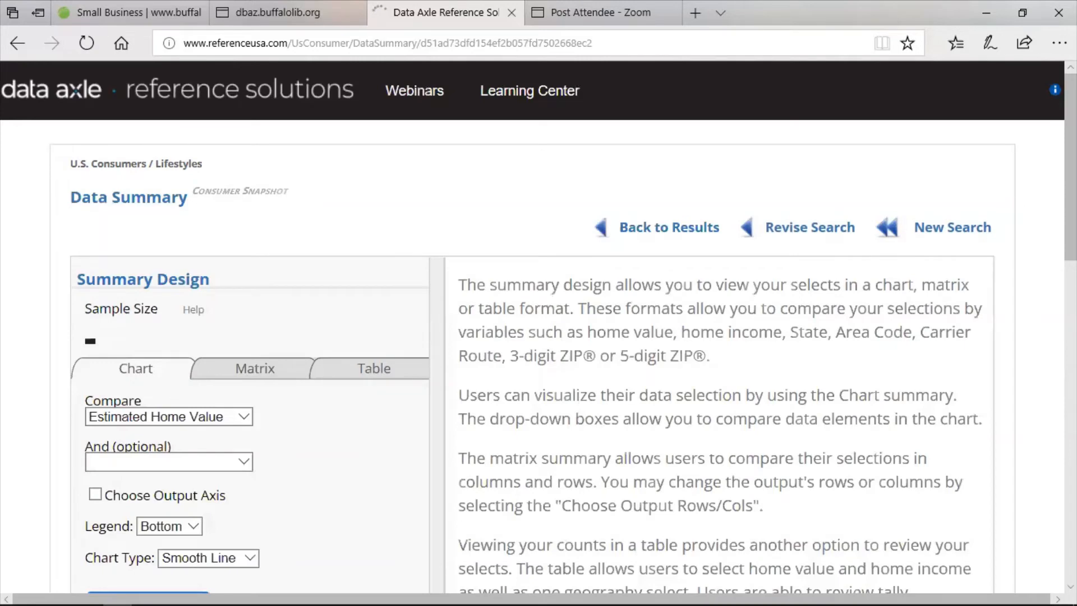
{"action": "scroll", "coordinate": [992, 233], "scroll_direction": "down", "scroll_amount": 3}
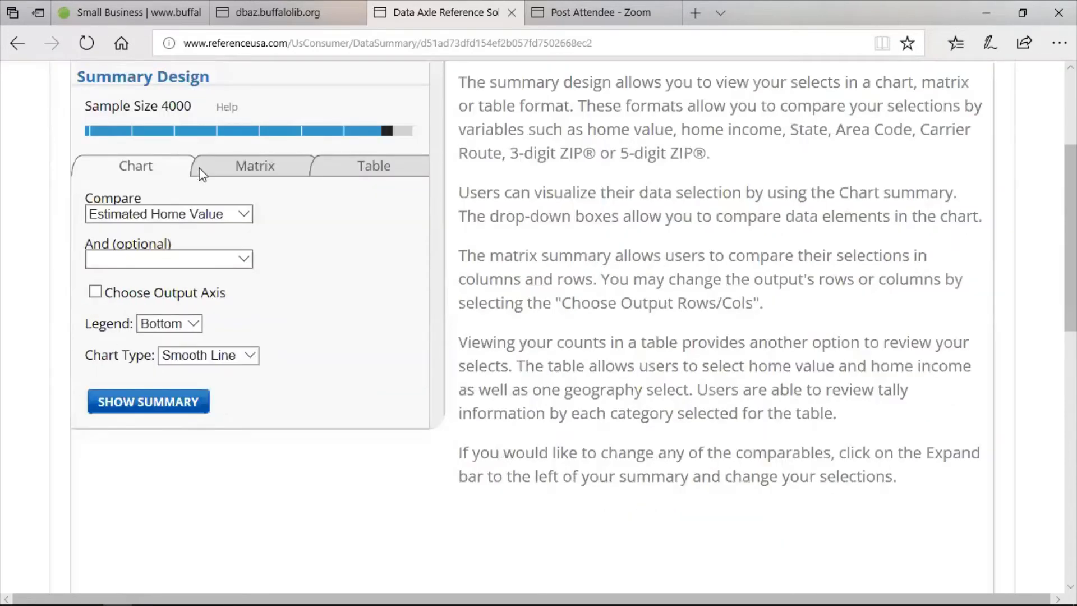
Show a summary chart comparing Home Owner with Age, and examine its lines across the age groups
{"action": "left_click", "coordinate": [244, 215]}
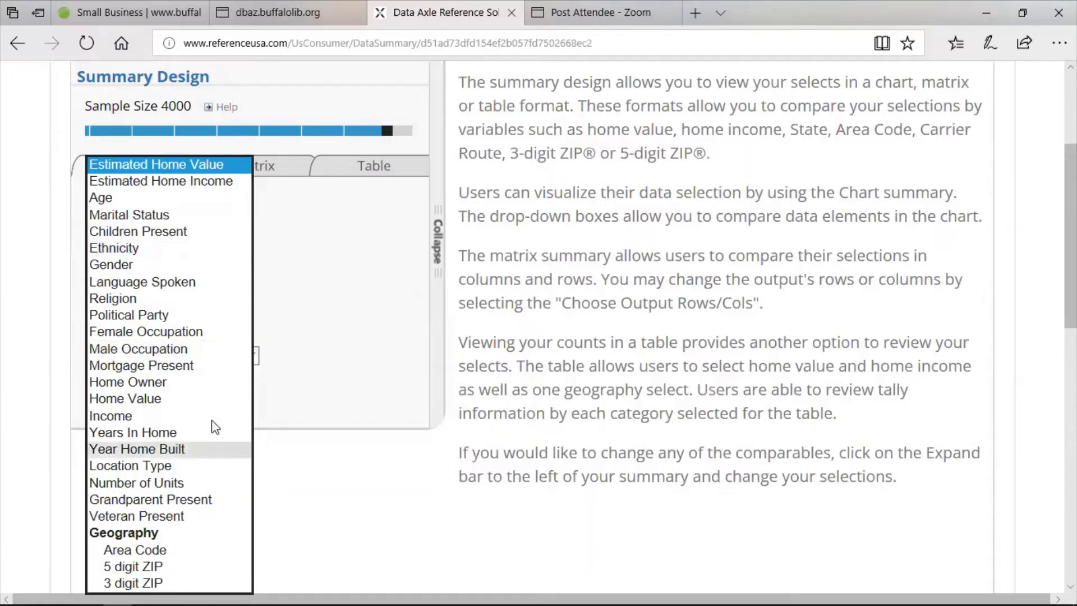
{"action": "left_click", "coordinate": [212, 385]}
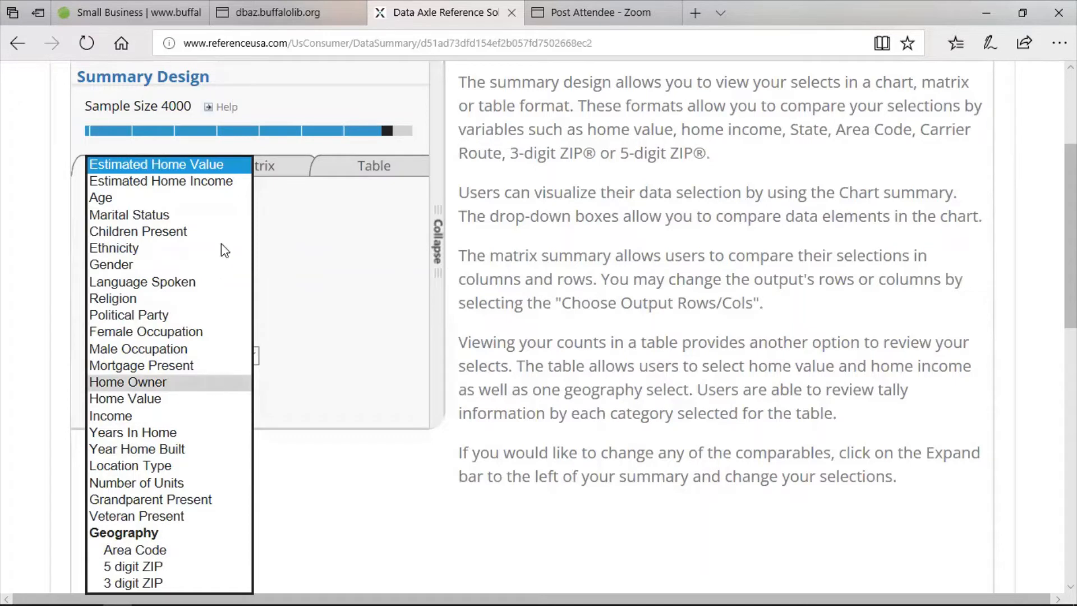
{"action": "left_click", "coordinate": [223, 261]}
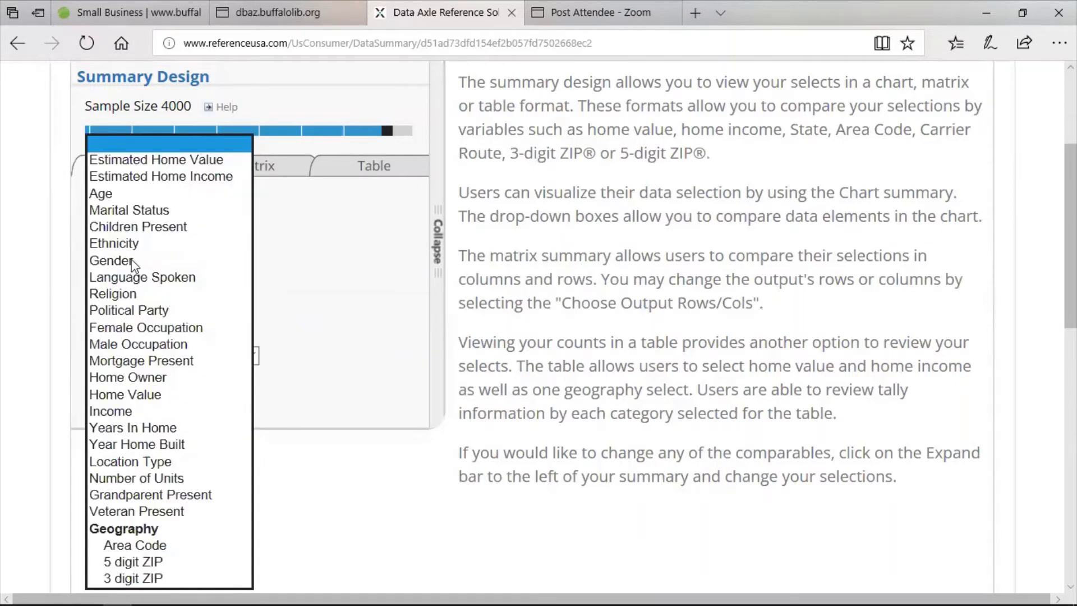
{"action": "left_click", "coordinate": [148, 195]}
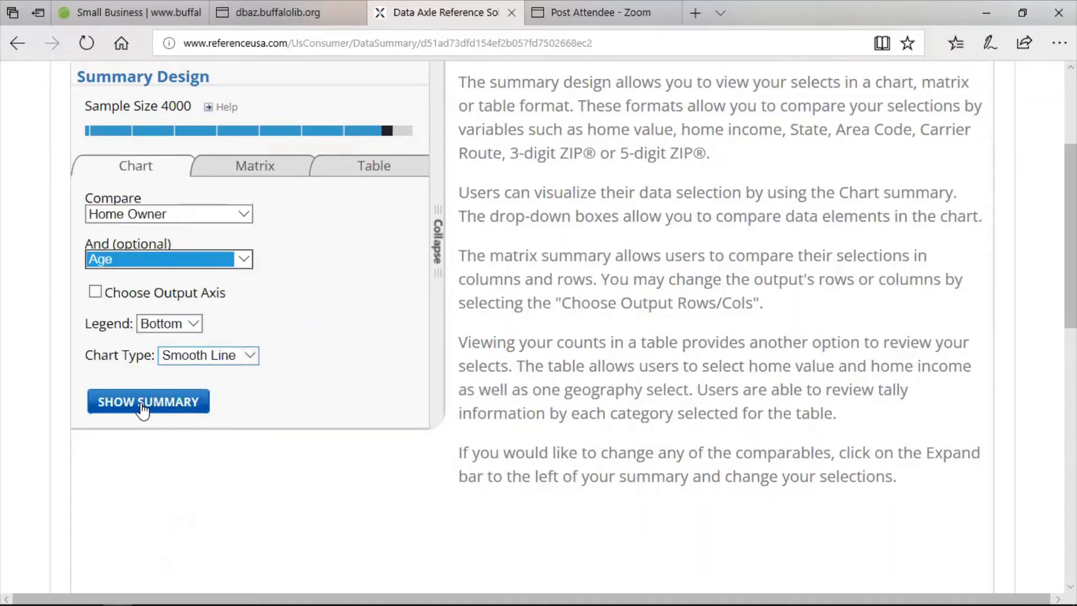
{"action": "left_click", "coordinate": [141, 404]}
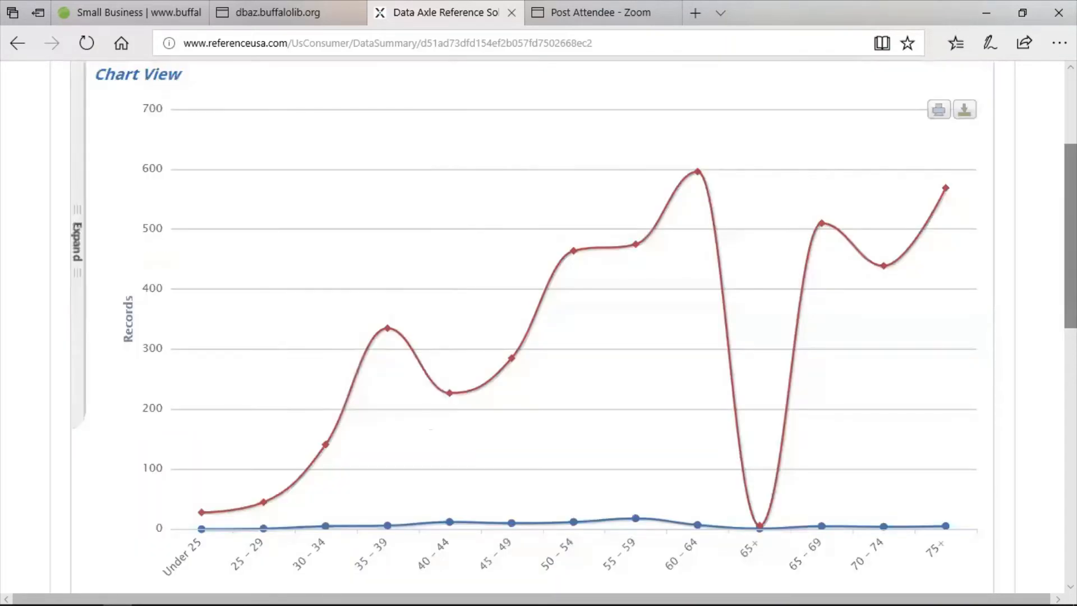
{"action": "scroll", "coordinate": [1048, 192], "scroll_direction": "down", "scroll_amount": 5}
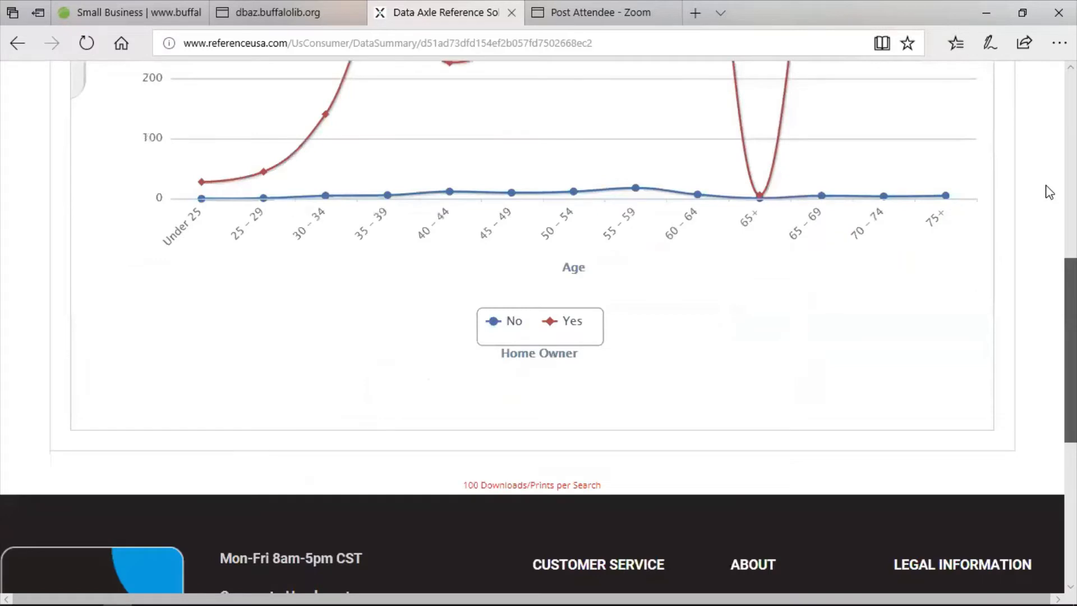
{"action": "scroll", "coordinate": [1033, 269], "scroll_direction": "up", "scroll_amount": 8}
{"action": "scroll", "coordinate": [1030, 276], "scroll_direction": "down", "scroll_amount": 4}
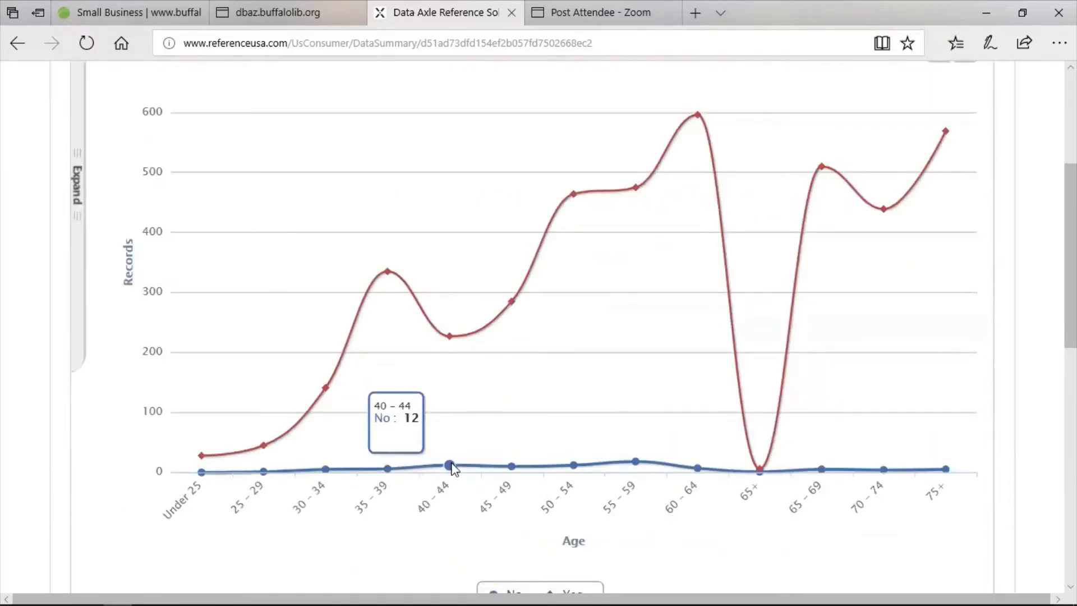
{"action": "scroll", "coordinate": [539, 325], "scroll_direction": "up", "scroll_amount": 3}
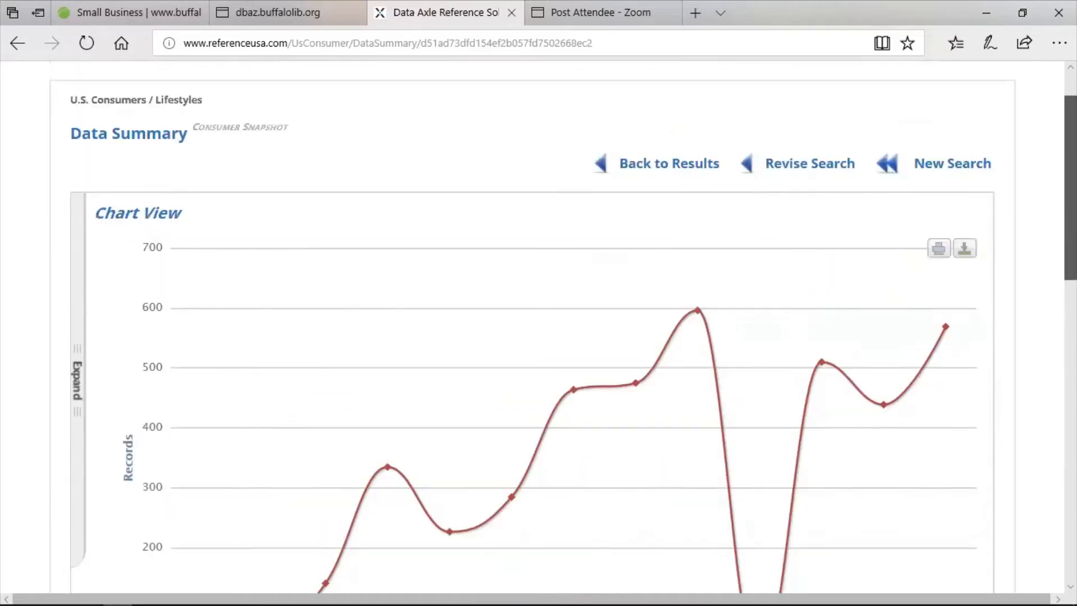
{"action": "scroll", "coordinate": [539, 325], "scroll_direction": "down", "scroll_amount": 5}
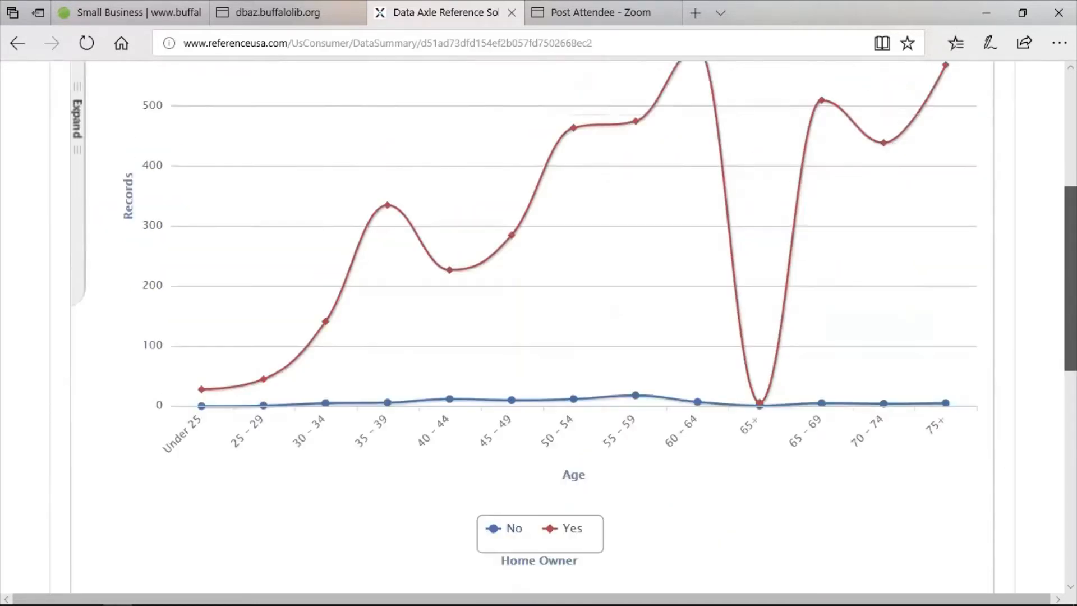
Show a summary chart comparing Home Owner with Mortgage Present, and examine its plotted points and legend
{"action": "scroll", "coordinate": [406, 118], "scroll_direction": "up", "scroll_amount": 6}
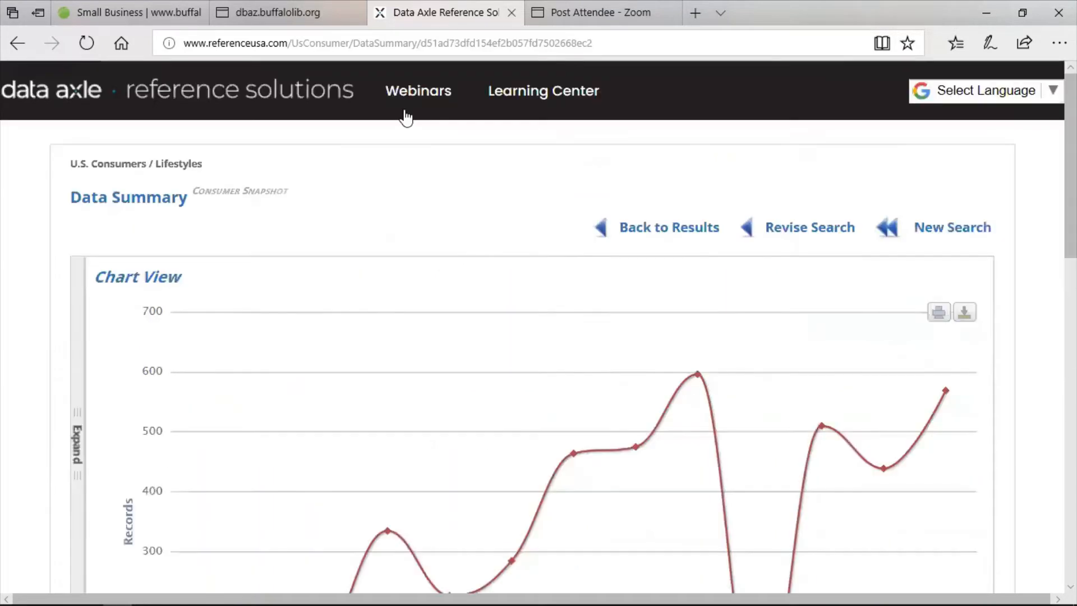
{"action": "left_click", "coordinate": [641, 230]}
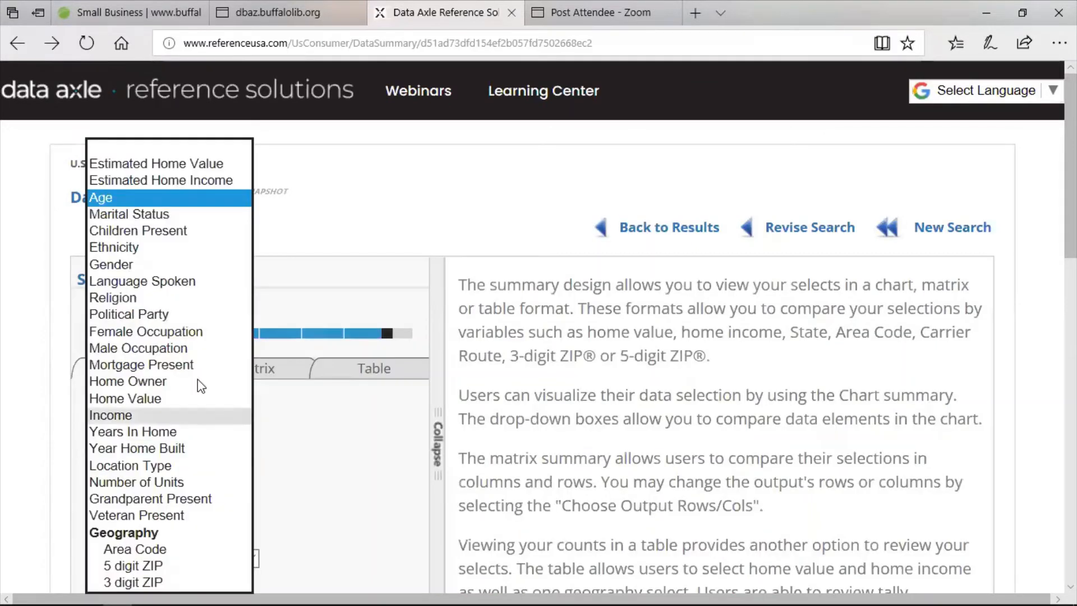
{"action": "left_click", "coordinate": [169, 366]}
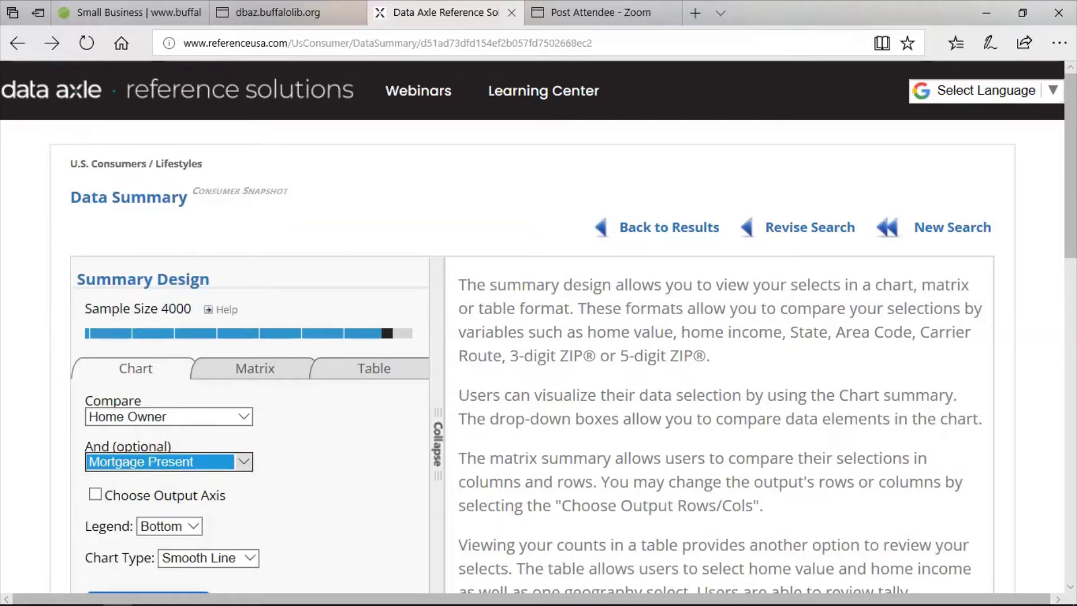
{"action": "scroll", "coordinate": [539, 325], "scroll_direction": "down", "scroll_amount": 3}
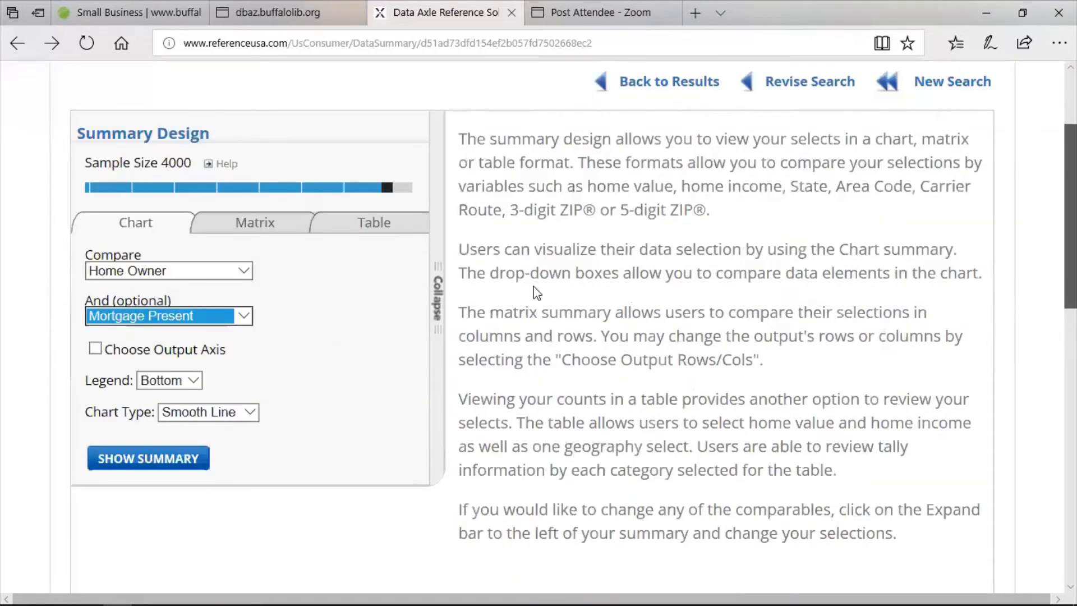
{"action": "left_click", "coordinate": [176, 461]}
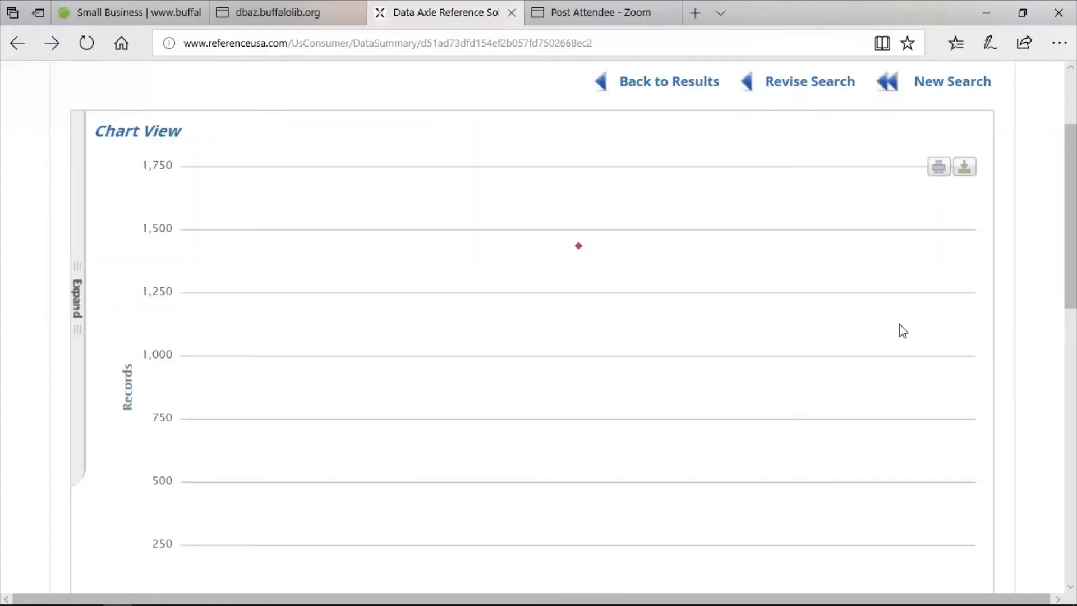
{"action": "scroll", "coordinate": [1013, 392], "scroll_direction": "down", "scroll_amount": 8}
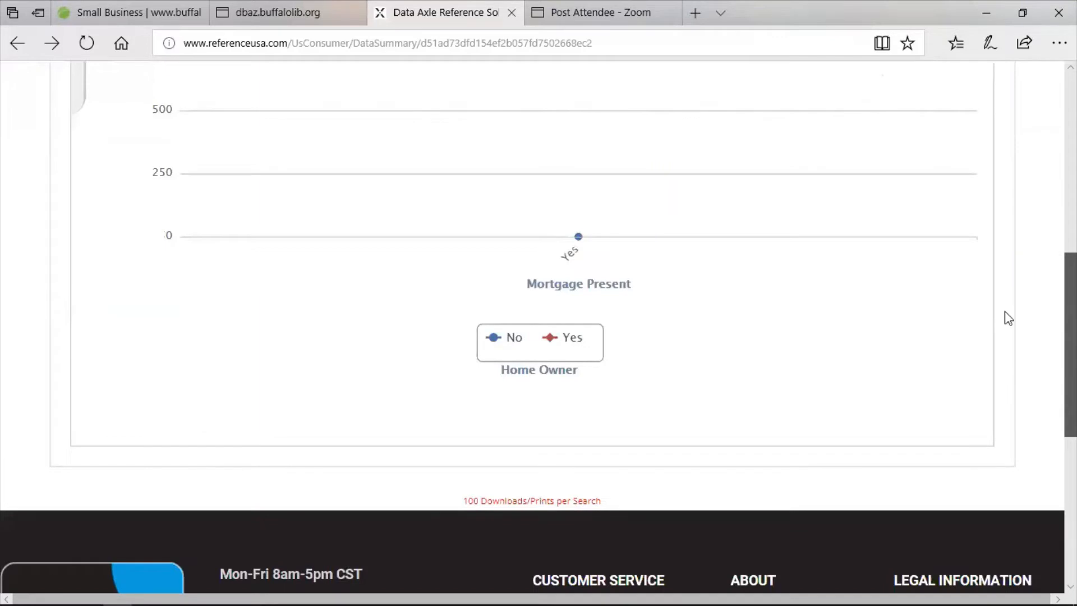
{"action": "scroll", "coordinate": [1005, 314], "scroll_direction": "down", "scroll_amount": 1}
{"action": "scroll", "coordinate": [992, 280], "scroll_direction": "up", "scroll_amount": 5}
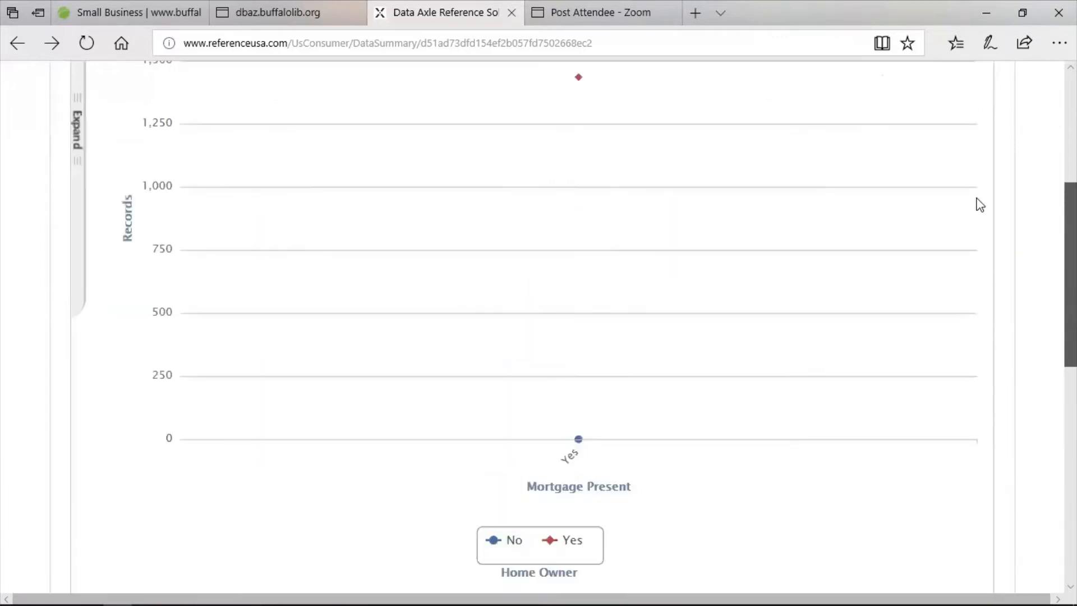
{"action": "scroll", "coordinate": [990, 276], "scroll_direction": "up", "scroll_amount": 5}
{"action": "scroll", "coordinate": [991, 279], "scroll_direction": "down", "scroll_amount": 3}
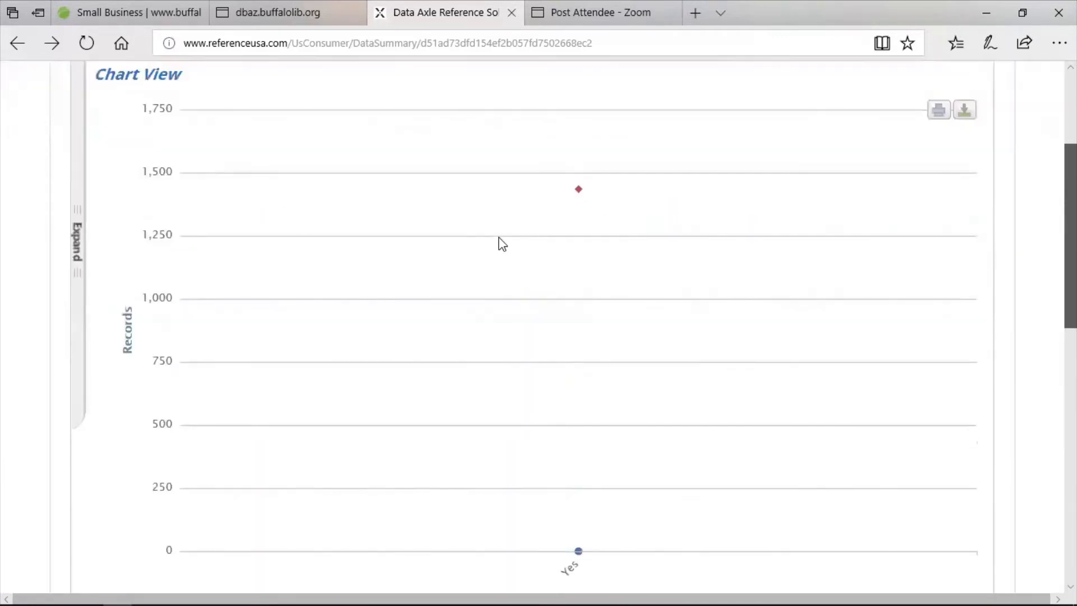
Return to the results list and open the table design of its Data Summary
{"action": "left_click", "coordinate": [17, 45]}
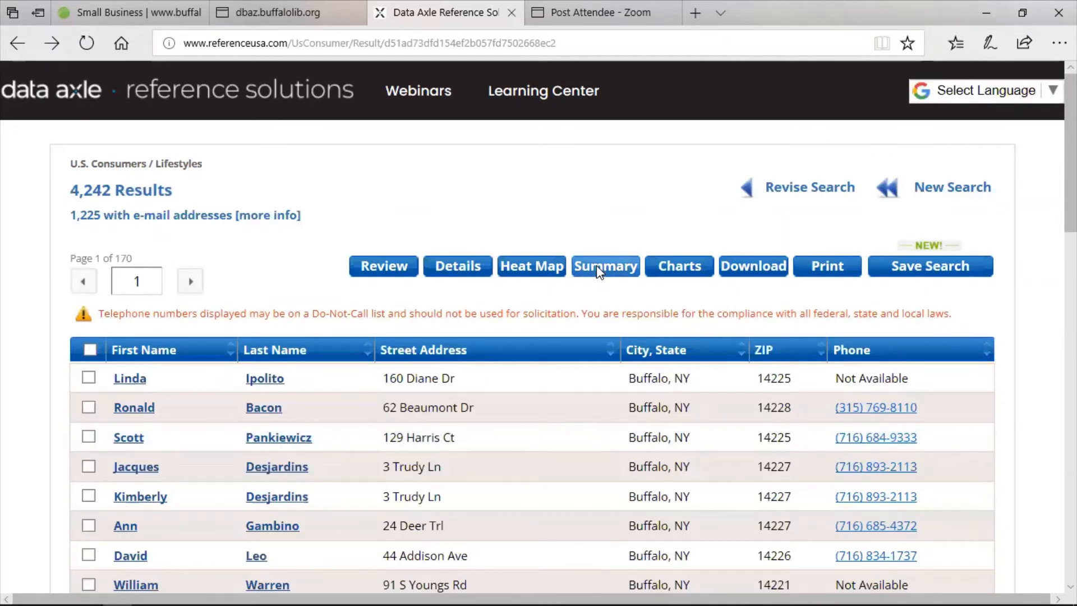
{"action": "left_click", "coordinate": [599, 271]}
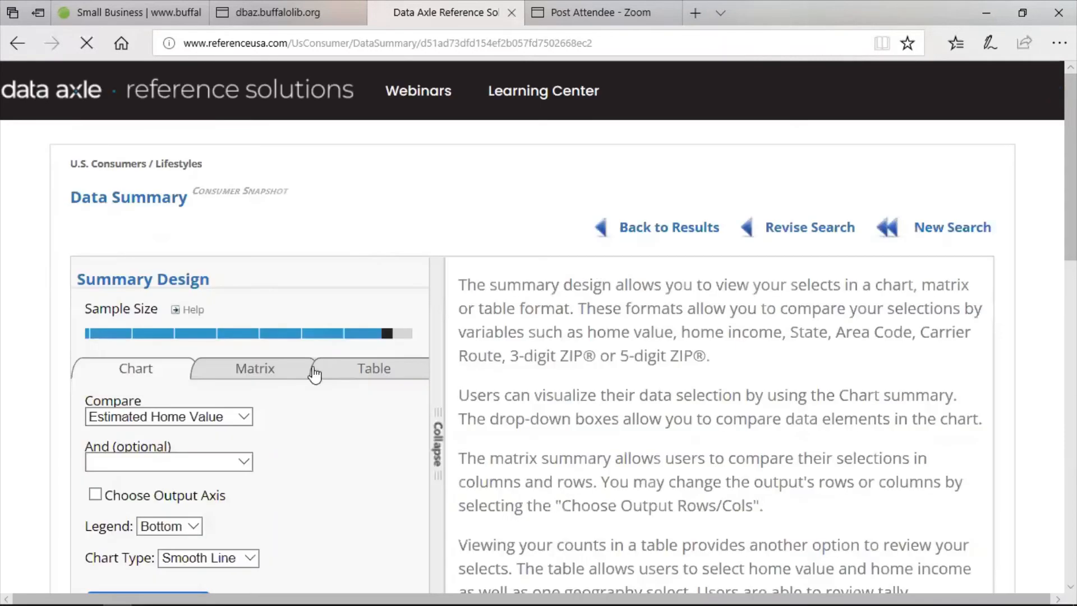
{"action": "left_click", "coordinate": [394, 369]}
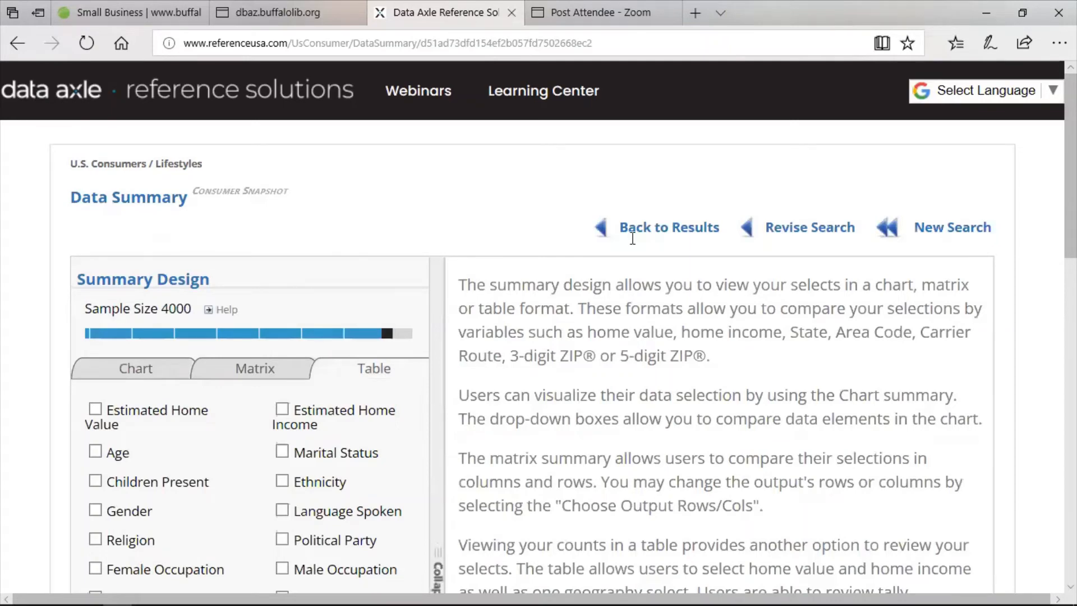
Show a summary table of Income and Years In Home with no geography selected, and review its rows
{"action": "scroll", "coordinate": [141, 133], "scroll_direction": "down", "scroll_amount": 5}
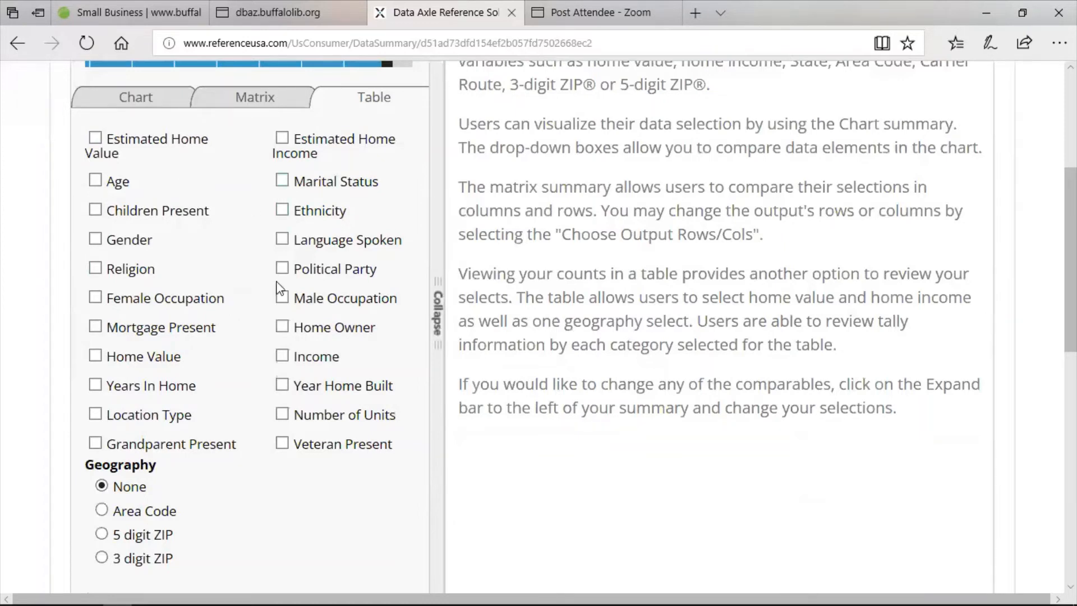
{"action": "left_click", "coordinate": [283, 358]}
{"action": "left_click", "coordinate": [96, 386]}
{"action": "scroll", "coordinate": [104, 438], "scroll_direction": "down", "scroll_amount": 3}
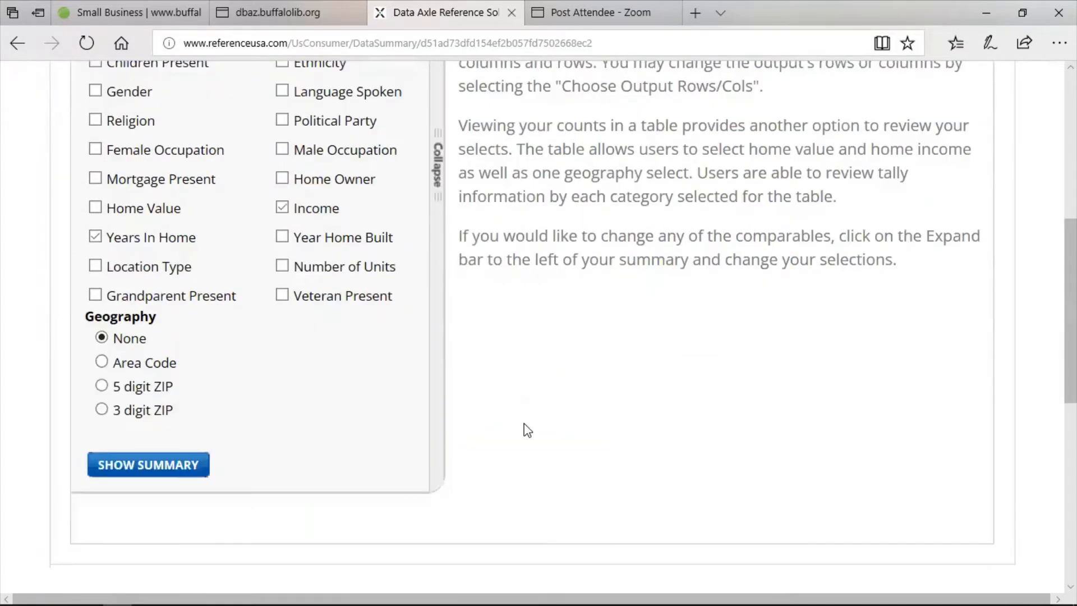
{"action": "left_click", "coordinate": [121, 466]}
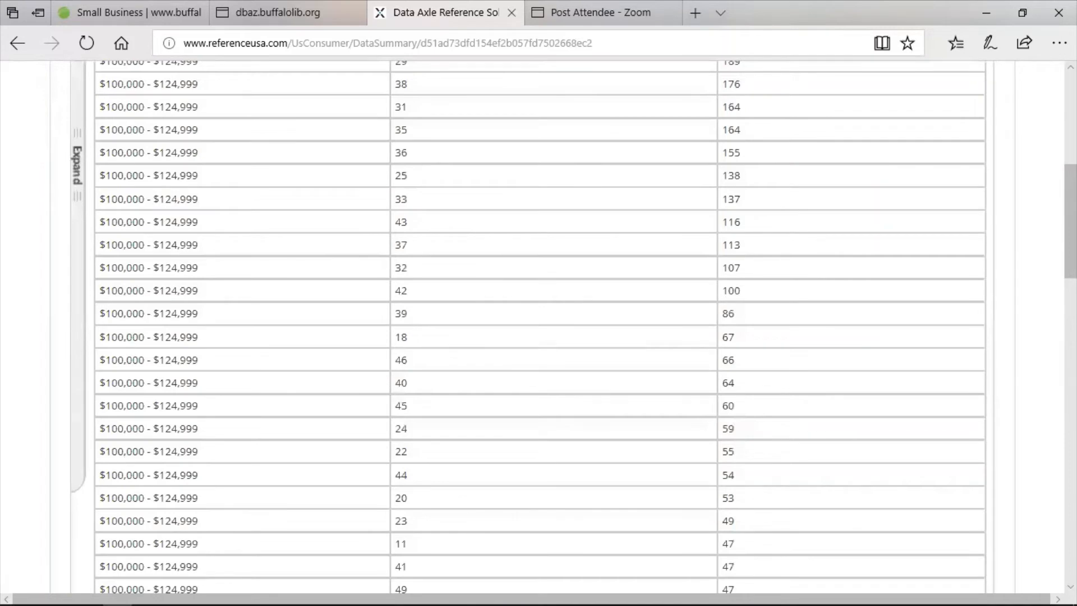
{"action": "scroll", "coordinate": [538, 325], "scroll_direction": "up", "scroll_amount": 5}
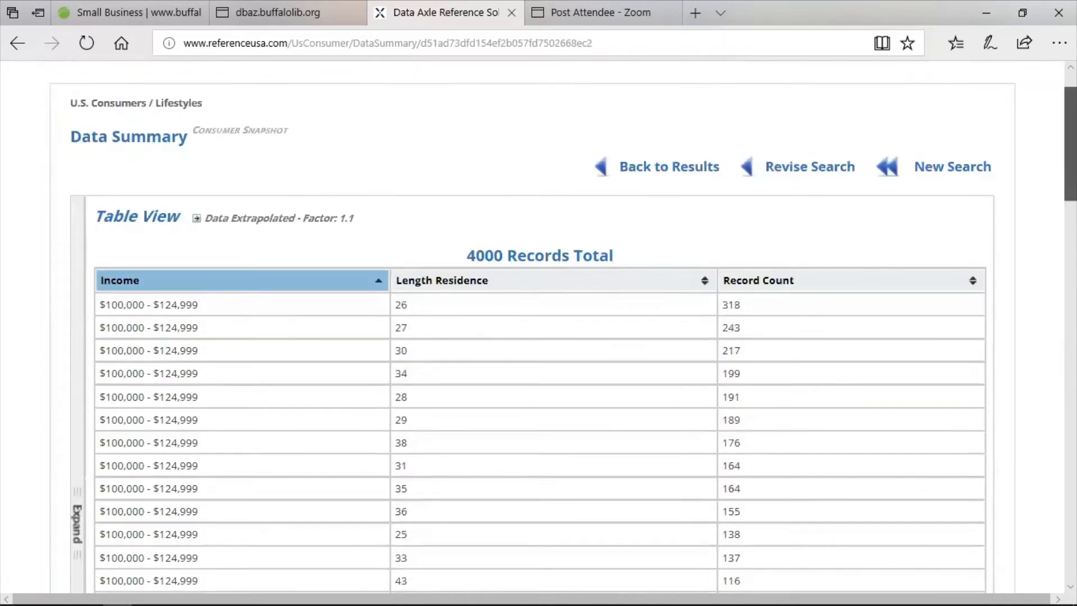
{"action": "scroll", "coordinate": [1048, 161], "scroll_direction": "down", "scroll_amount": 1}
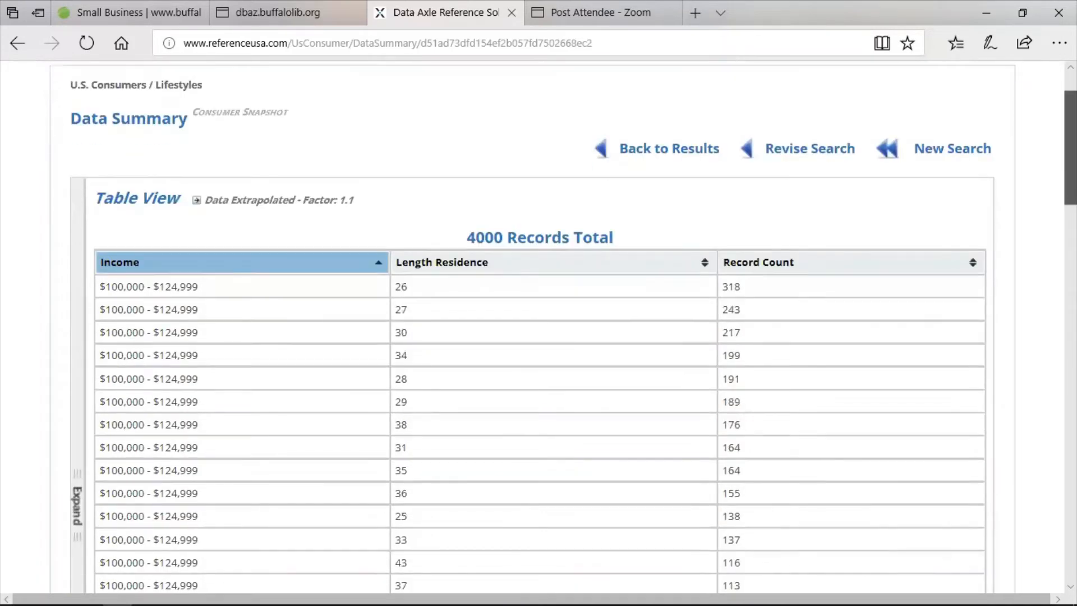
{"action": "scroll", "coordinate": [474, 212], "scroll_direction": "down", "scroll_amount": 1}
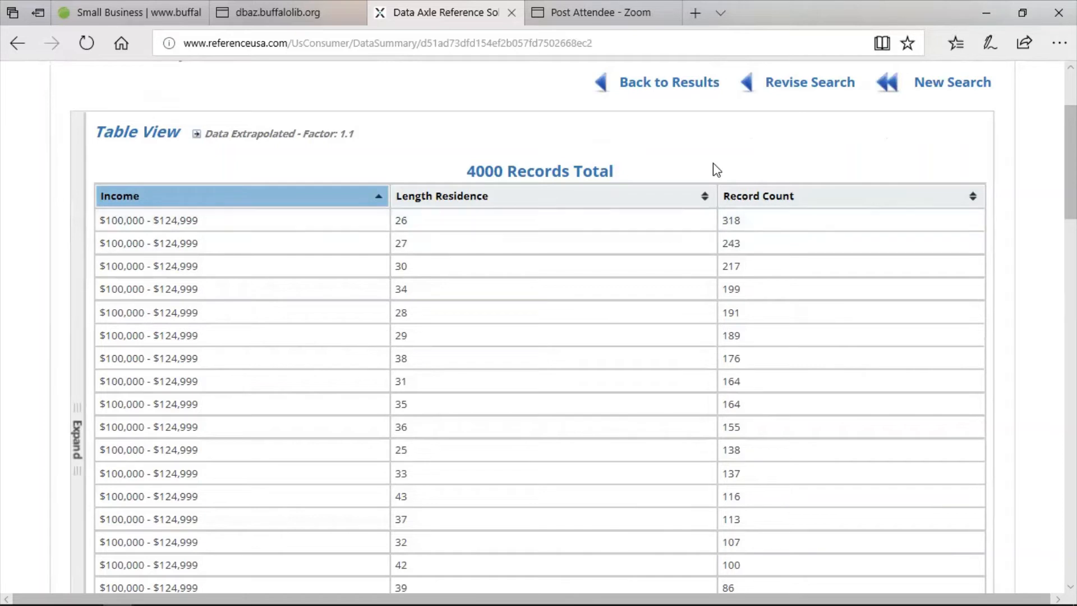
Return to the results list and open the matrix design of its Data Summary
{"action": "left_click", "coordinate": [11, 51]}
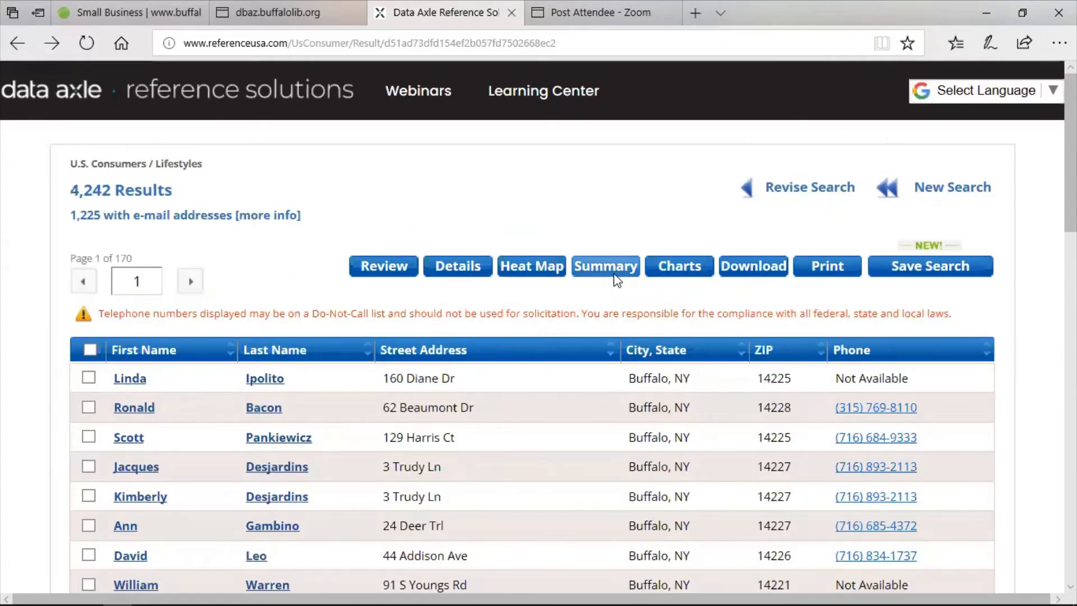
{"action": "left_click", "coordinate": [606, 266]}
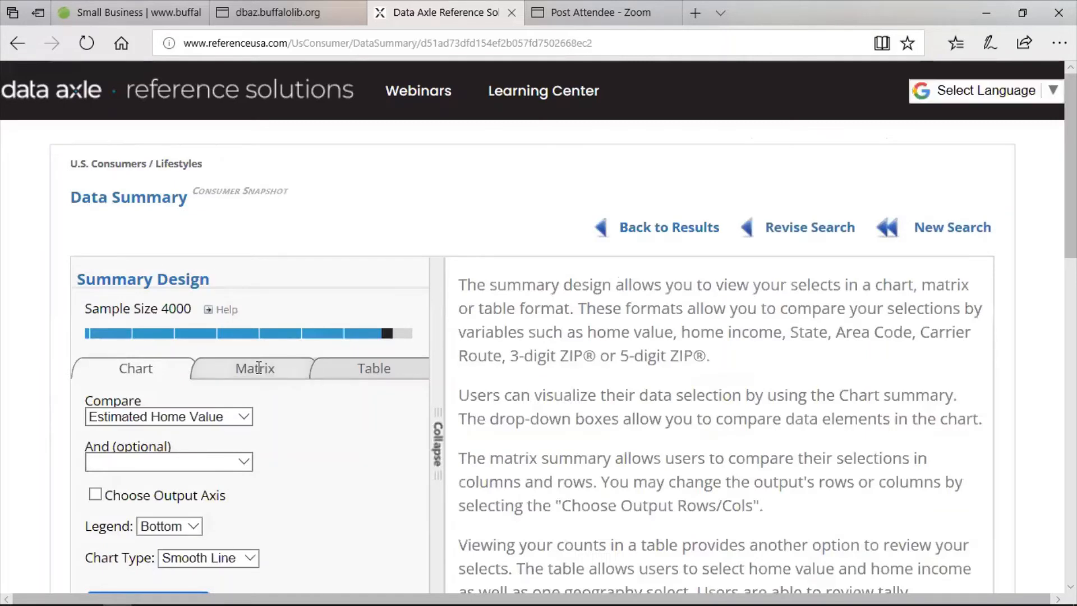
{"action": "left_click", "coordinate": [258, 368]}
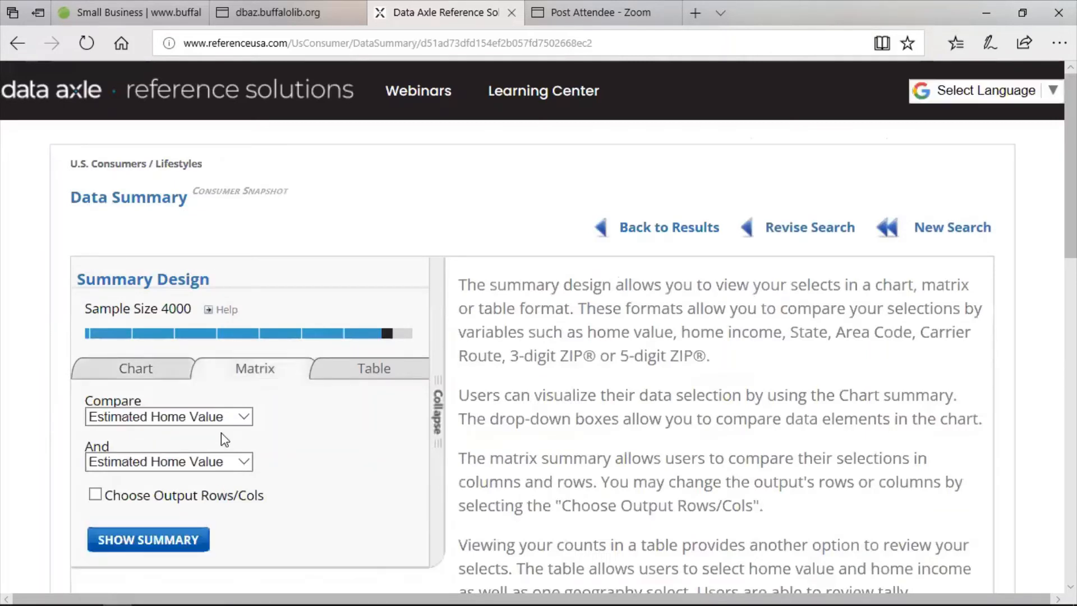
Show a summary matrix comparing Gender with Marital Status, and inspect the count of married females
{"action": "left_click", "coordinate": [240, 418]}
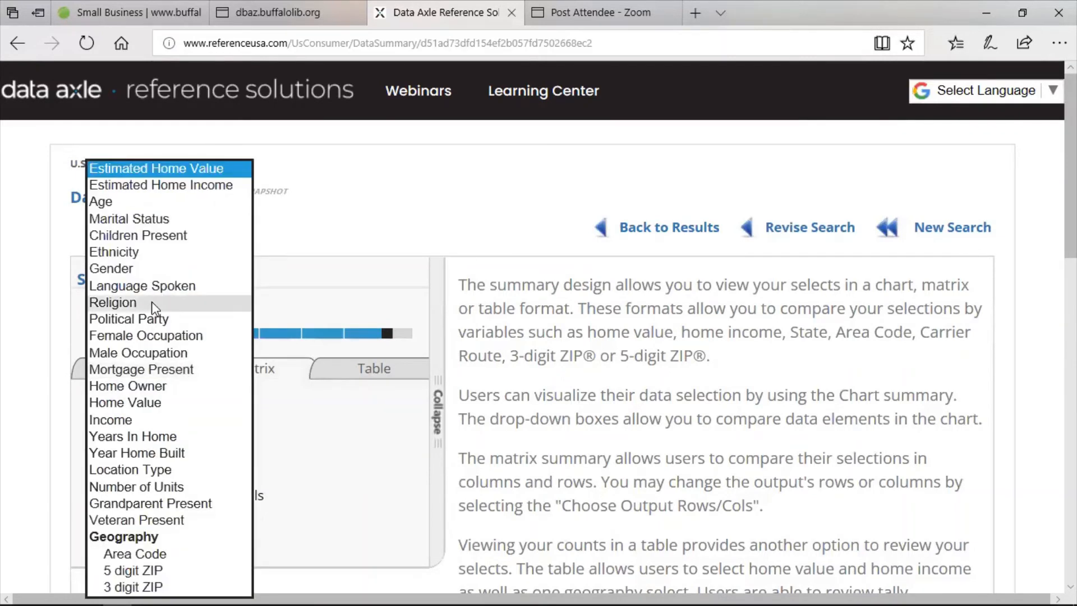
{"action": "left_click", "coordinate": [148, 267]}
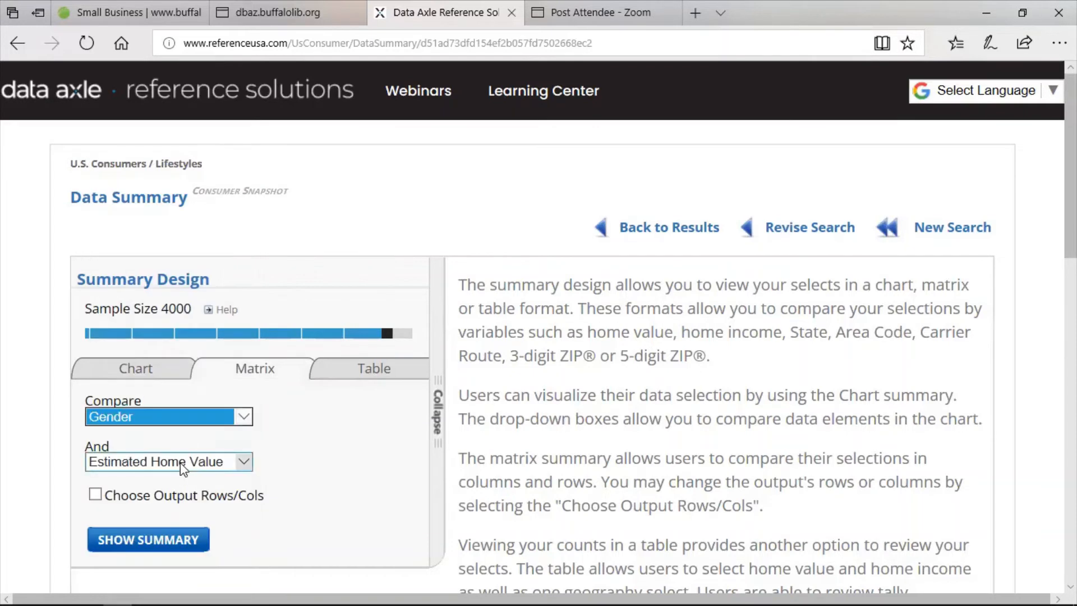
{"action": "left_click", "coordinate": [182, 467]}
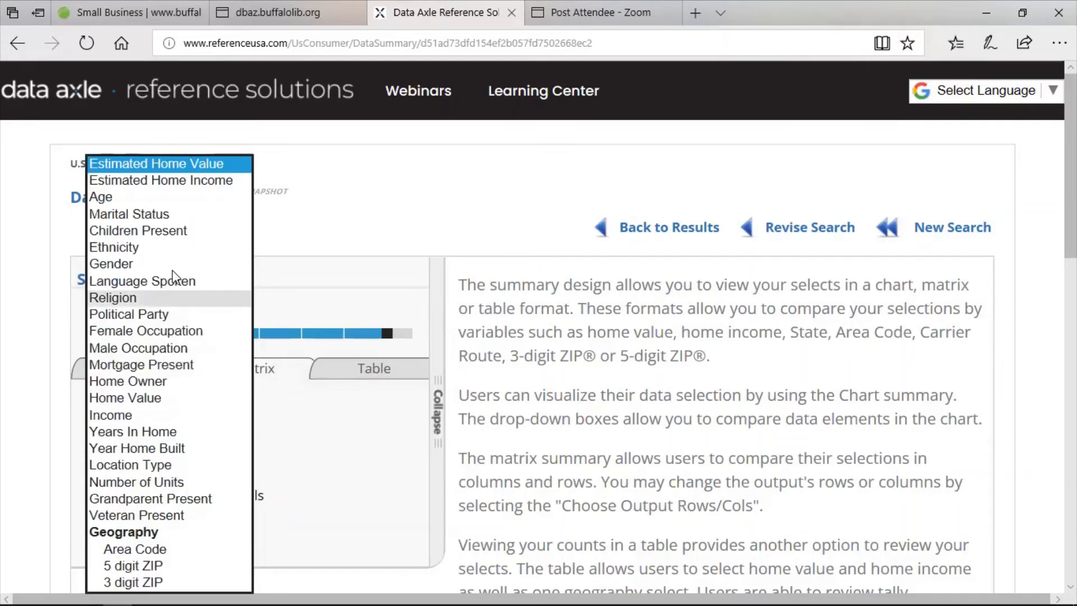
{"action": "left_click", "coordinate": [140, 213]}
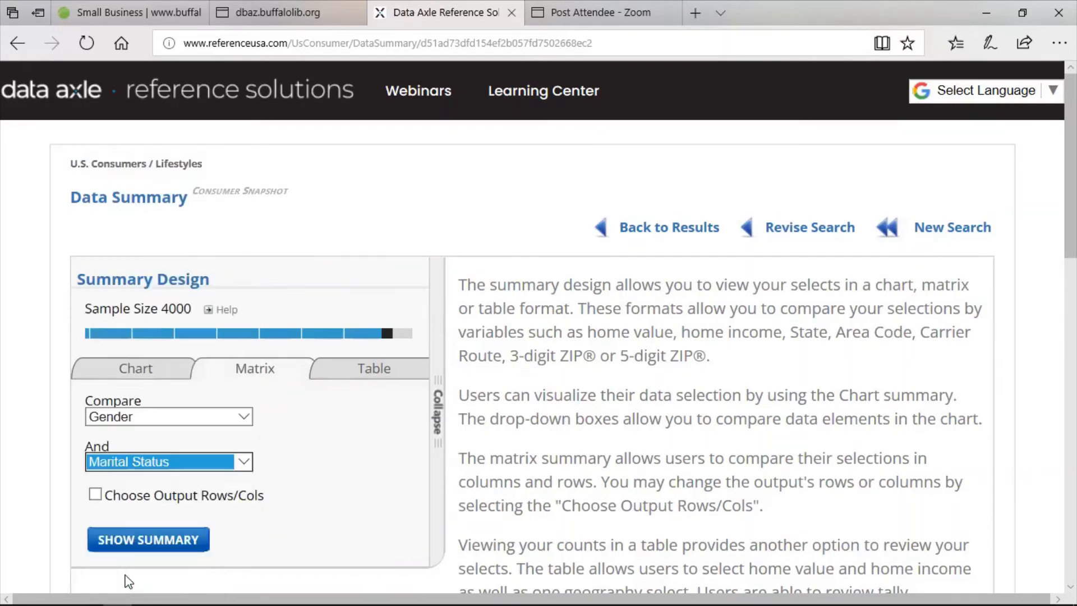
{"action": "left_click", "coordinate": [138, 547]}
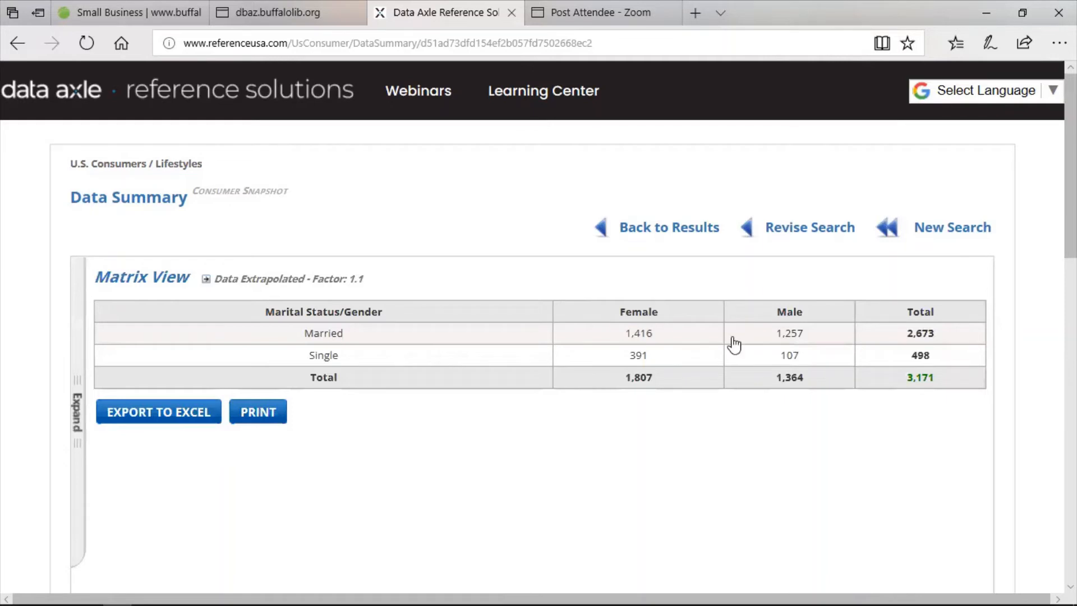
{"action": "left_click", "coordinate": [640, 336]}
Return to the results list, open its heat map and generate the map for Home Income
{"action": "left_click", "coordinate": [13, 51]}
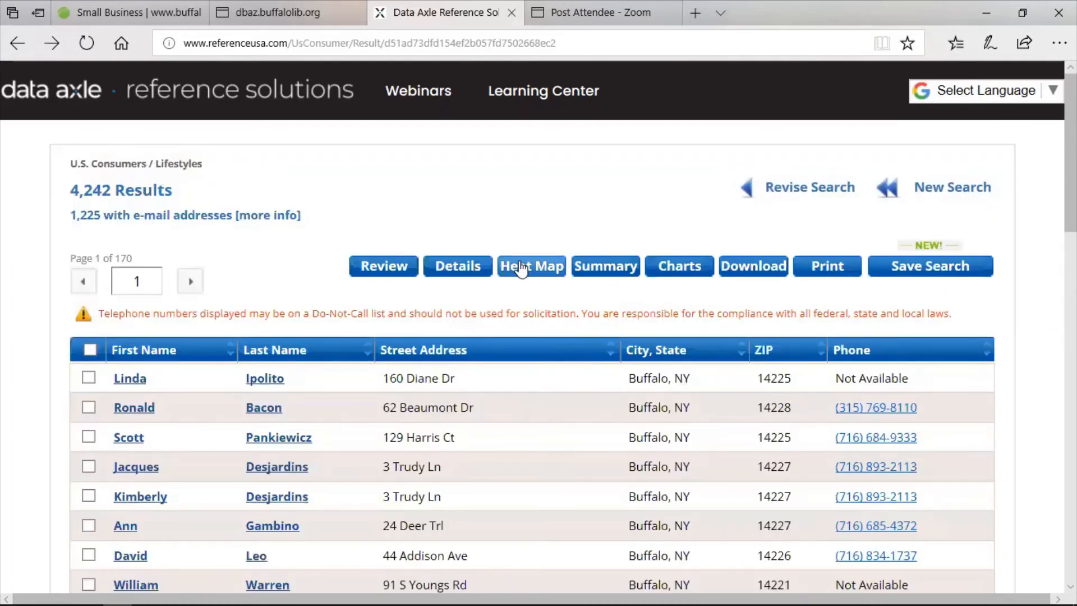
{"action": "left_click", "coordinate": [521, 268]}
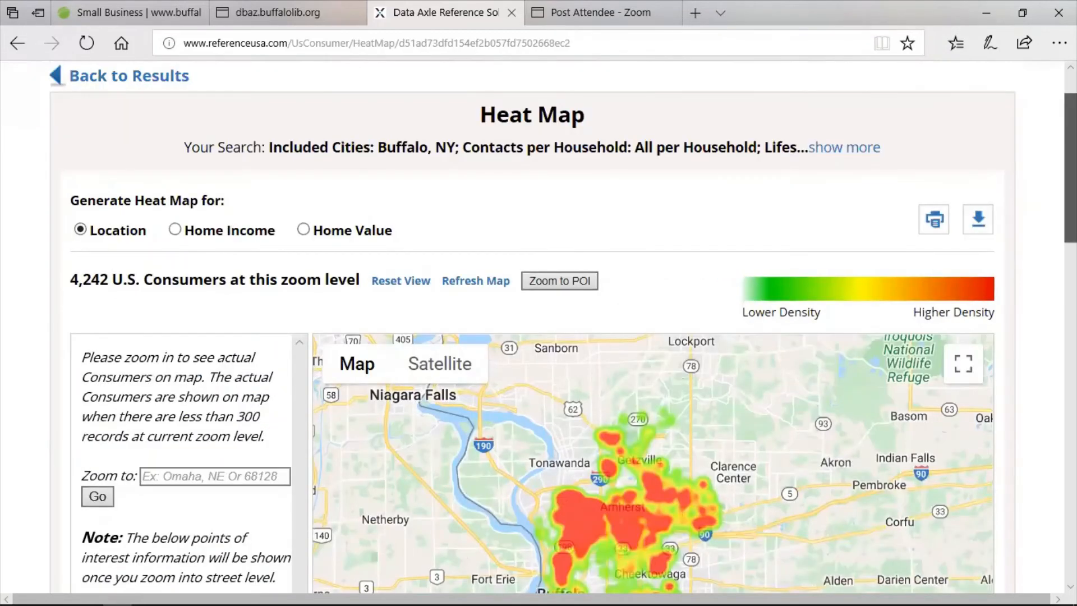
{"action": "scroll", "coordinate": [715, 171], "scroll_direction": "down", "scroll_amount": 2}
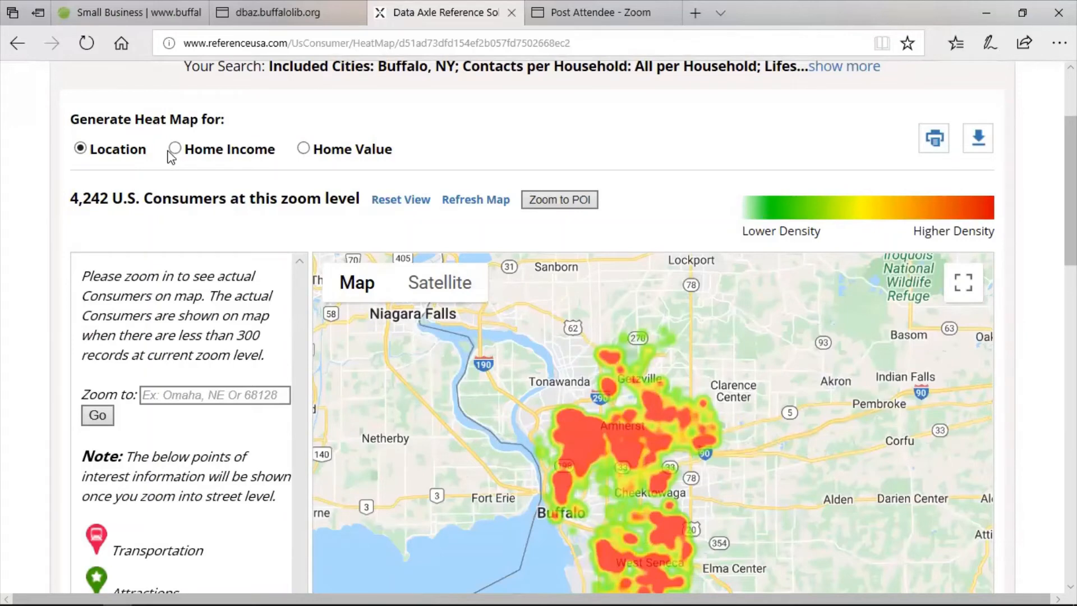
{"action": "left_click", "coordinate": [175, 149]}
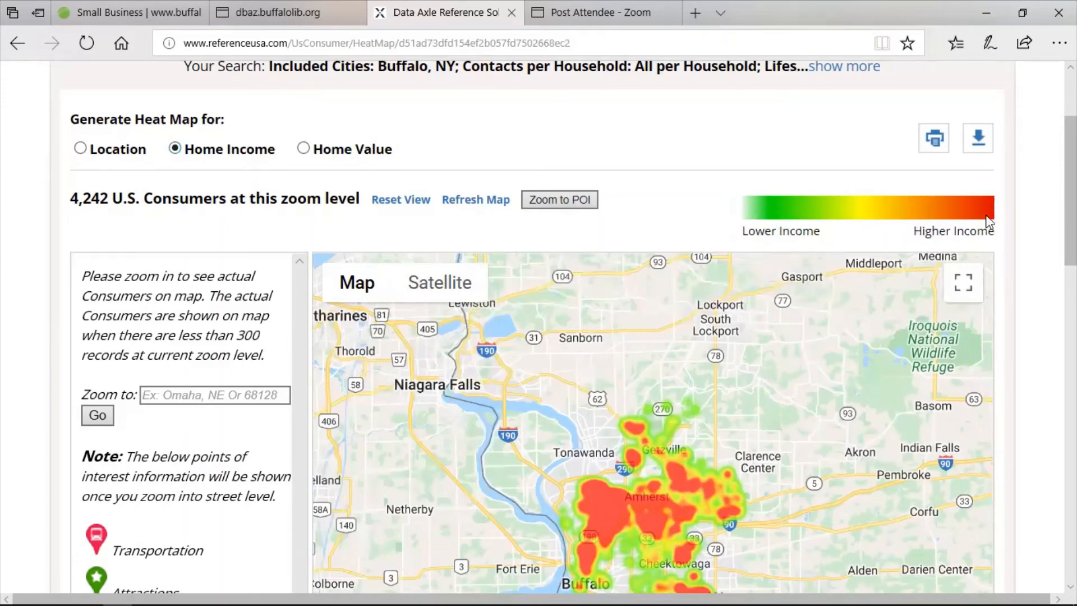
Zoom the Home Income heat map to ZIP code 14220
{"action": "scroll", "coordinate": [628, 213], "scroll_direction": "down", "scroll_amount": 5}
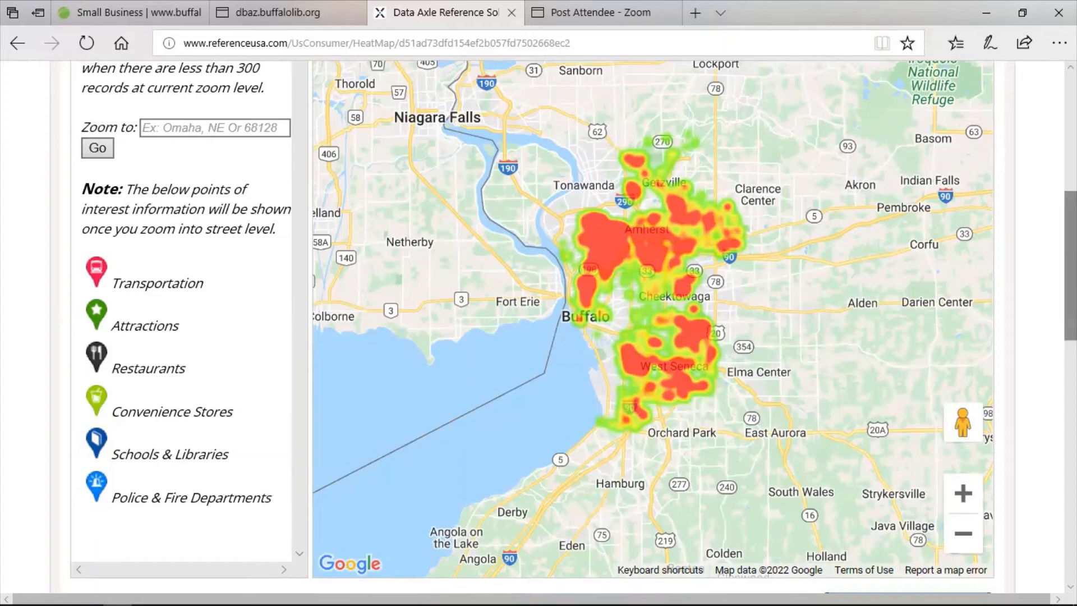
{"action": "scroll", "coordinate": [1070, 263], "scroll_direction": "up", "scroll_amount": 2}
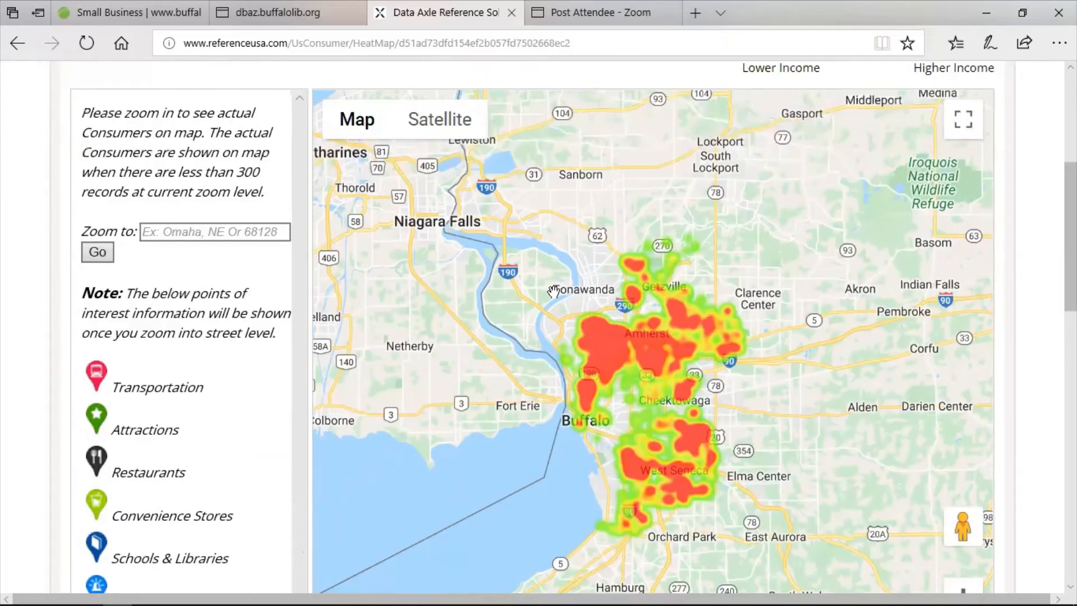
{"action": "left_click", "coordinate": [154, 234]}
{"action": "left_click", "coordinate": [155, 235]}
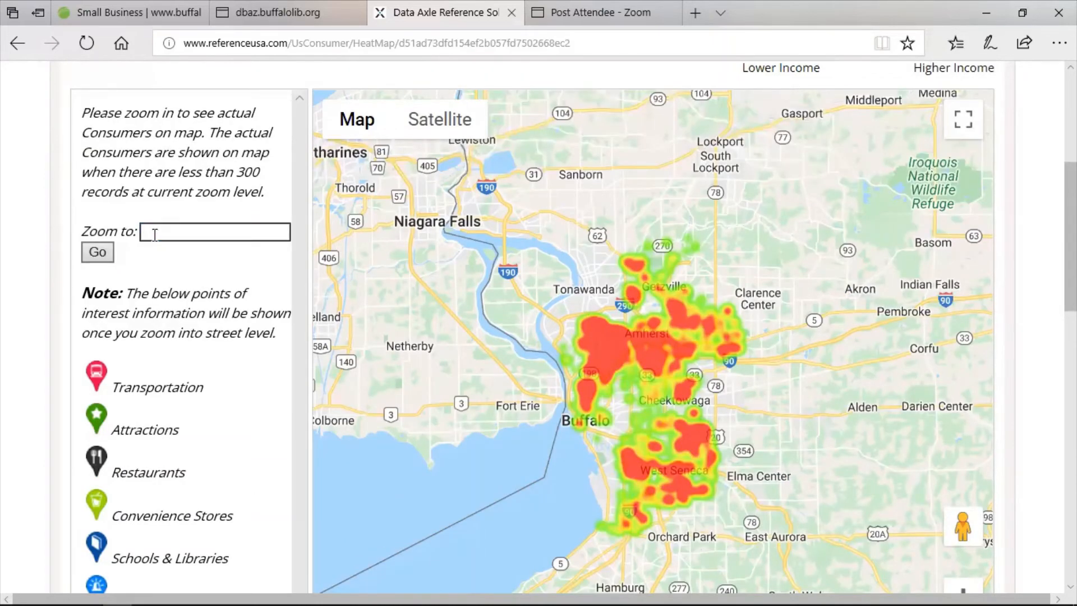
{"action": "type", "text": "12"}
{"action": "key", "text": "BackSpace"}
{"action": "type", "text": "4220"}
{"action": "left_click", "coordinate": [100, 253]}
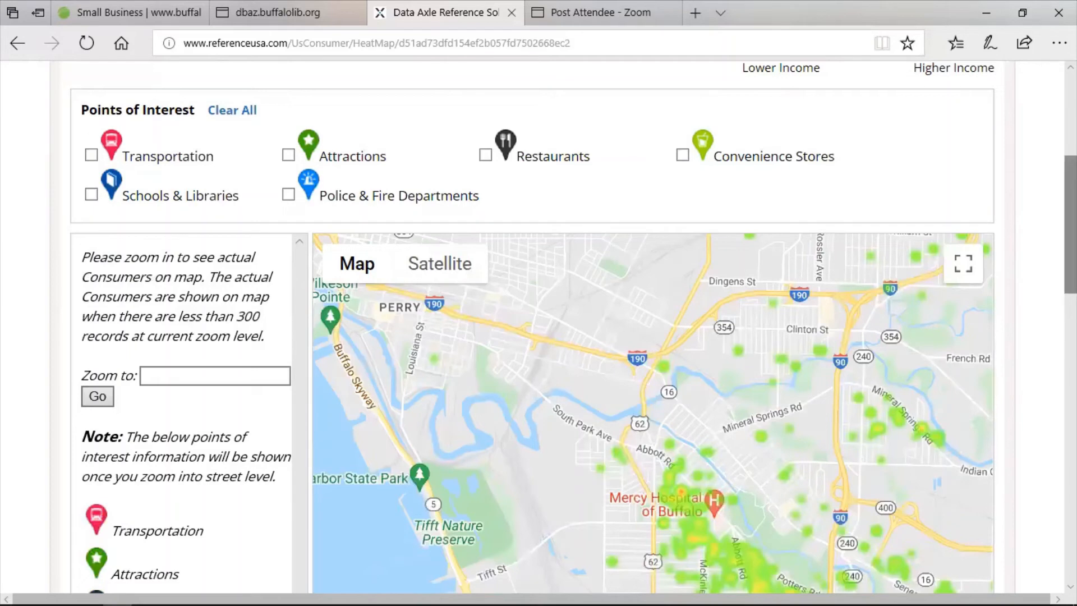
Zoom the Home Income heat map to ZIP code 14075
{"action": "scroll", "coordinate": [1069, 225], "scroll_direction": "down", "scroll_amount": 3}
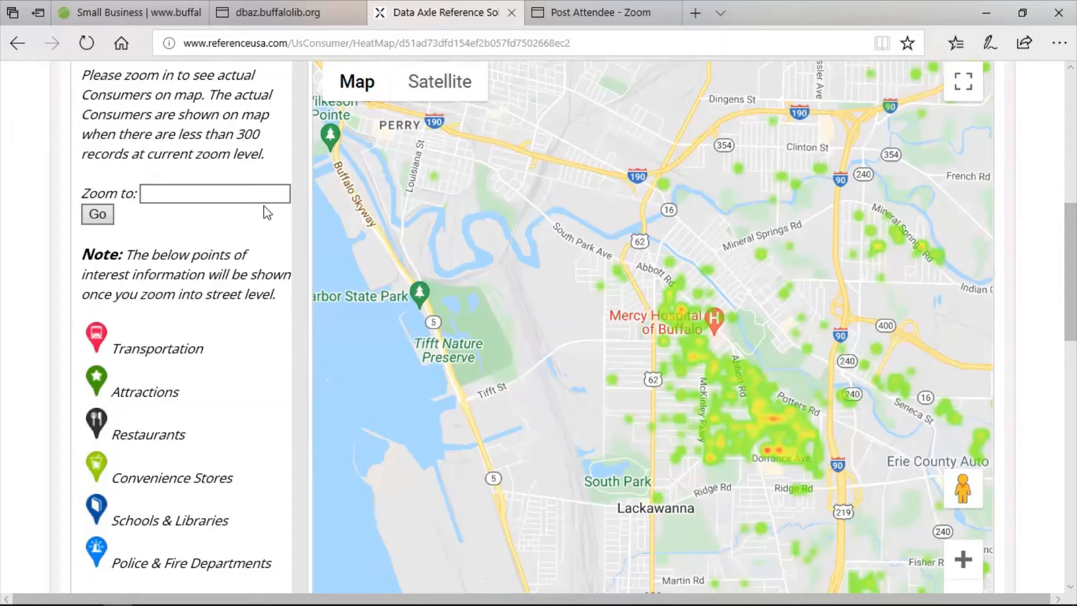
{"action": "left_click", "coordinate": [233, 191]}
{"action": "type", "text": "1"}
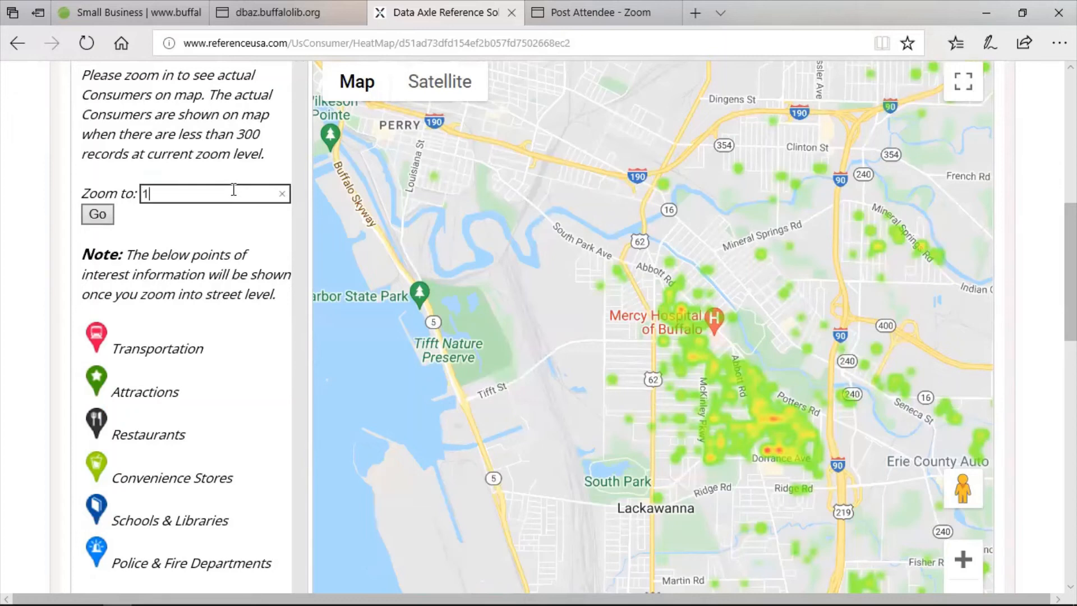
{"action": "type", "text": "4075"}
{"action": "left_click", "coordinate": [94, 217]}
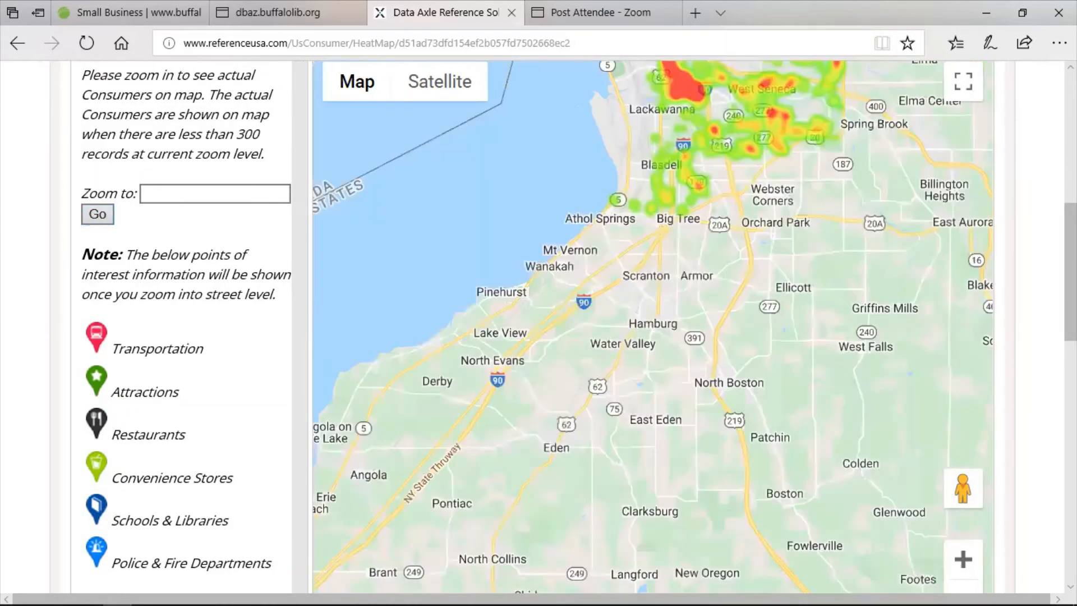
{"action": "scroll", "coordinate": [533, 326], "scroll_direction": "up", "scroll_amount": 3}
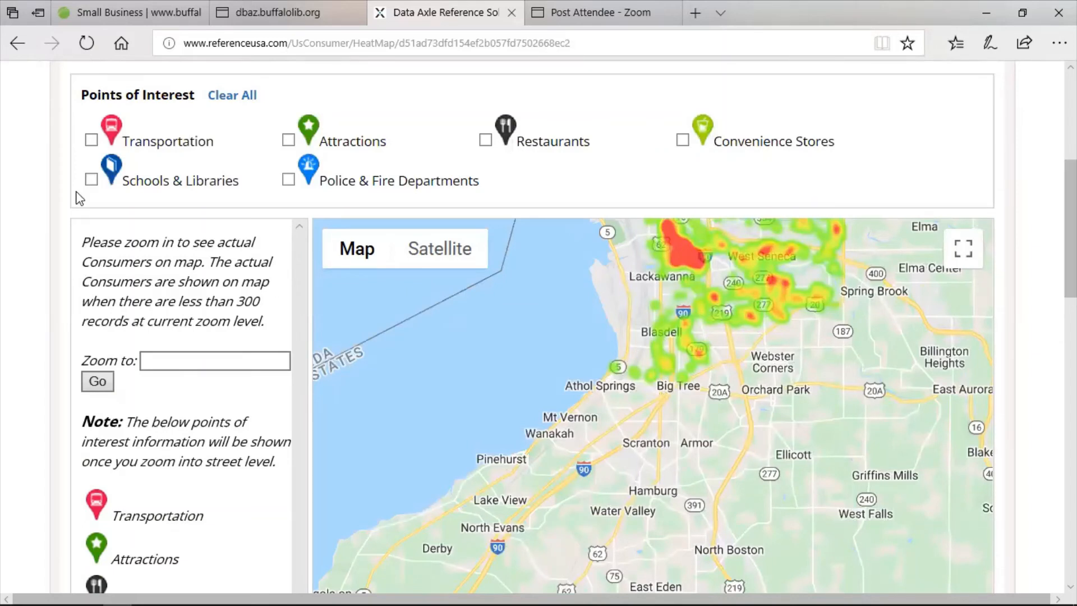
Return to the results list and open the detailed record of a consumer in ZIP code 14216
{"action": "left_click", "coordinate": [16, 46]}
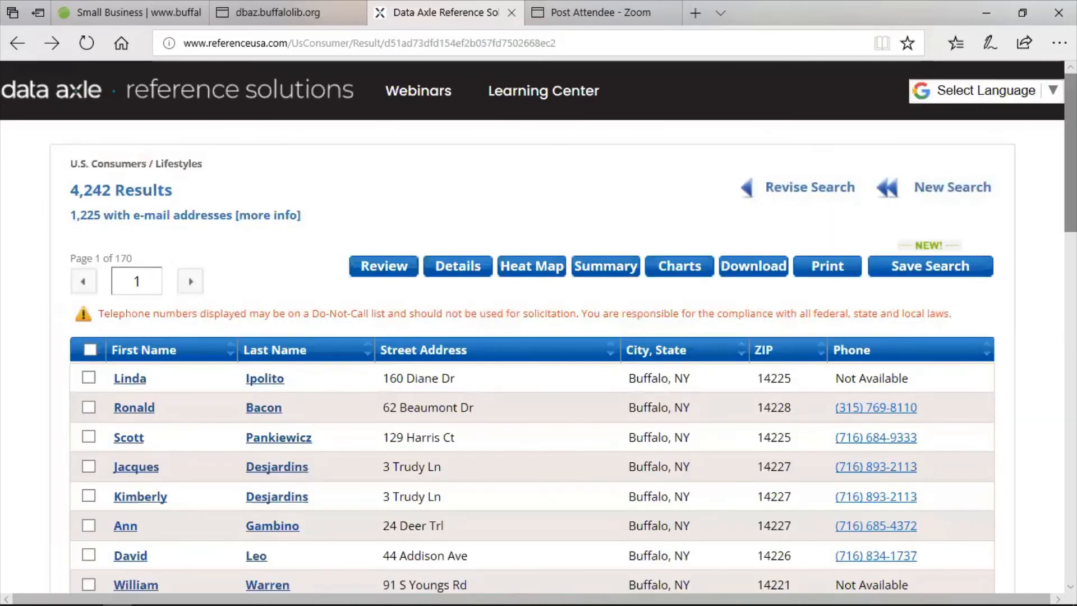
{"action": "scroll", "coordinate": [561, 295], "scroll_direction": "down", "scroll_amount": 9}
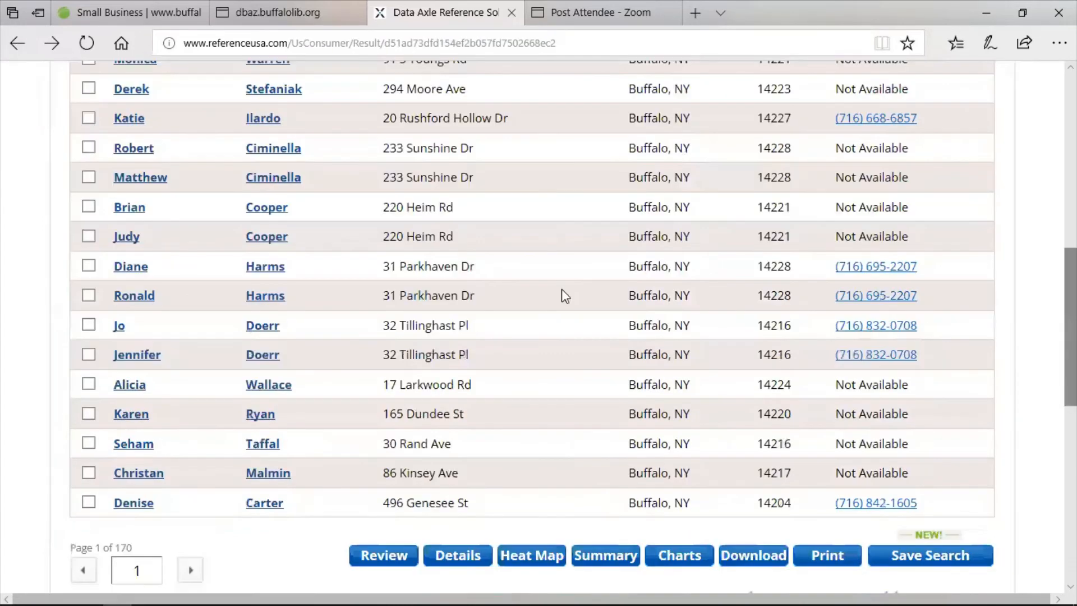
{"action": "left_click", "coordinate": [119, 327]}
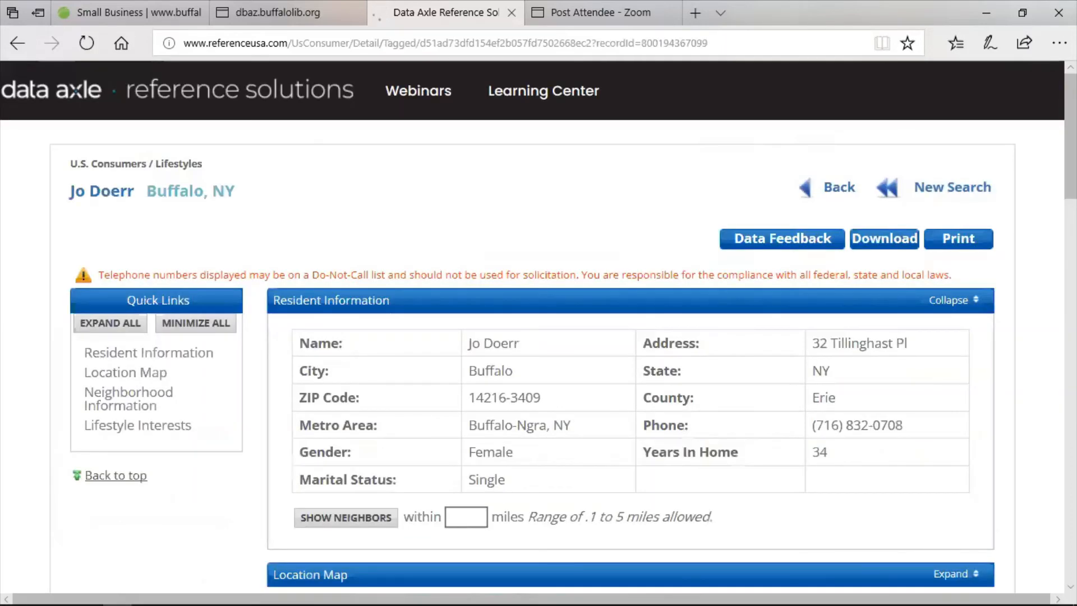
Examine the consumer's resident details, Neighborhood Information and Lifestyle Interests, and return to the results list
{"action": "scroll", "coordinate": [744, 245], "scroll_direction": "down", "scroll_amount": 3}
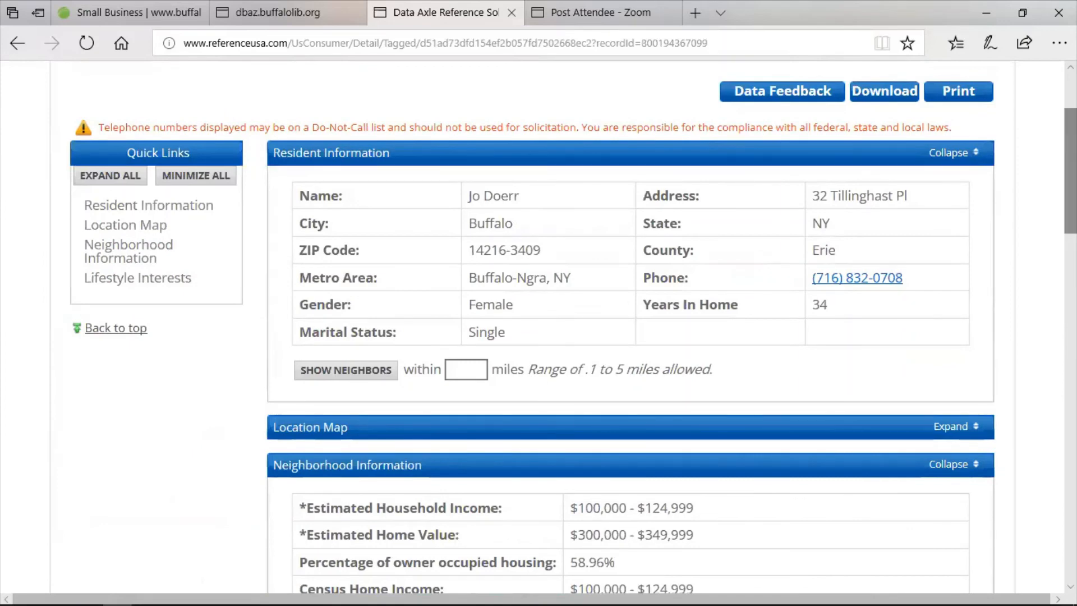
{"action": "scroll", "coordinate": [630, 325], "scroll_direction": "down", "scroll_amount": 3}
{"action": "scroll", "coordinate": [630, 325], "scroll_direction": "down", "scroll_amount": 2}
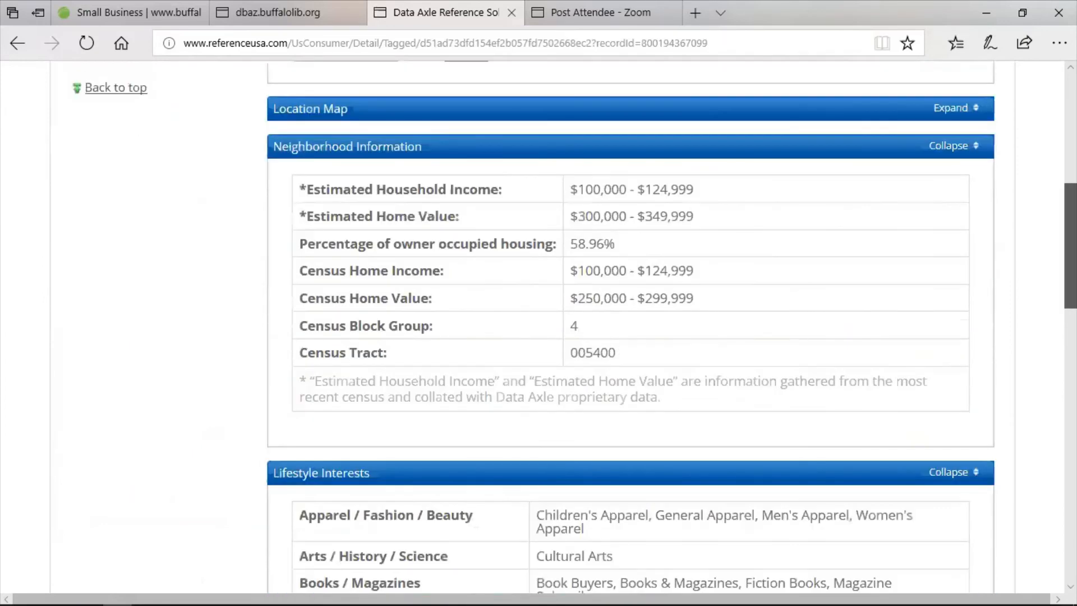
{"action": "scroll", "coordinate": [742, 127], "scroll_direction": "down", "scroll_amount": 1}
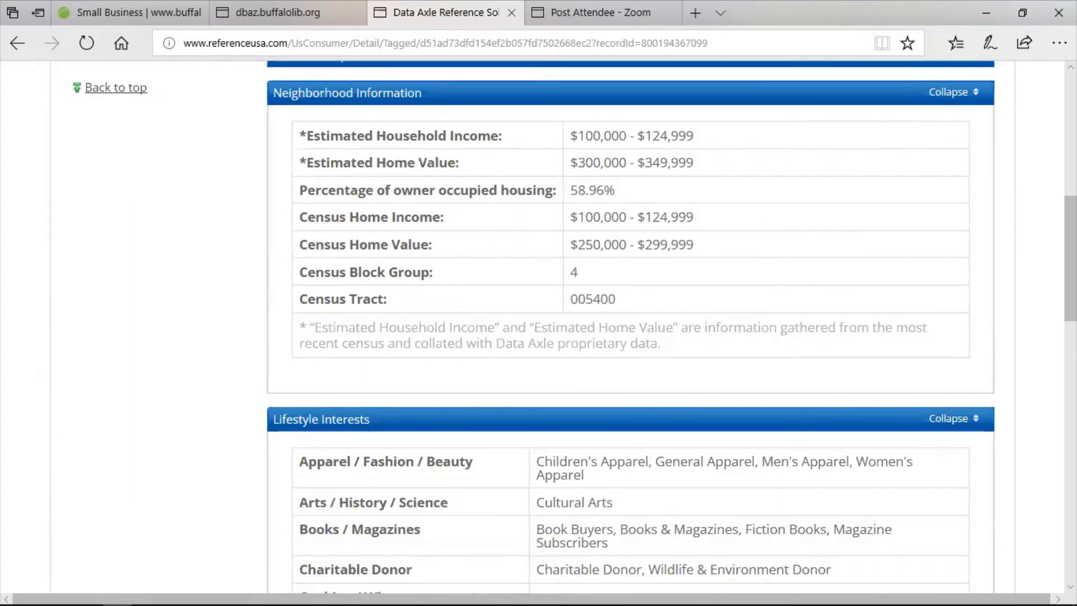
{"action": "scroll", "coordinate": [1070, 258], "scroll_direction": "down", "scroll_amount": 1}
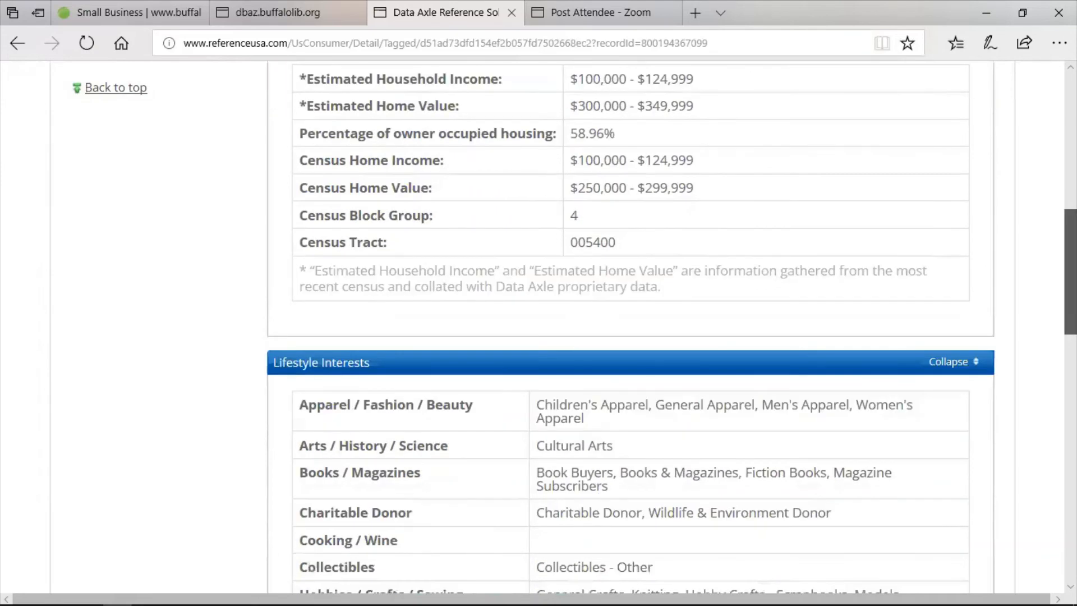
{"action": "scroll", "coordinate": [629, 325], "scroll_direction": "down", "scroll_amount": 3}
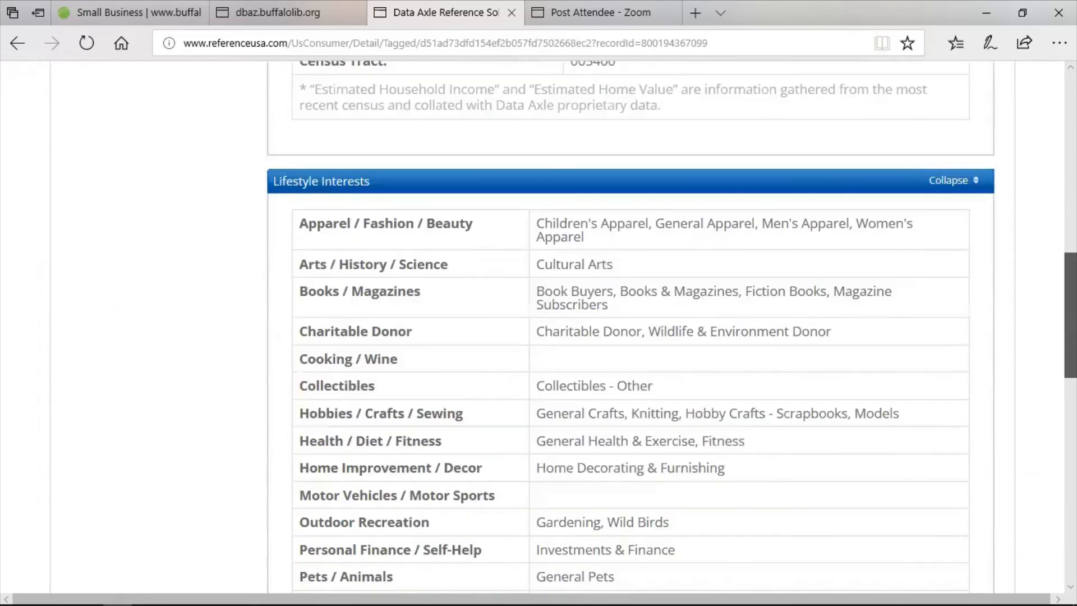
{"action": "scroll", "coordinate": [825, 236], "scroll_direction": "down", "scroll_amount": 2}
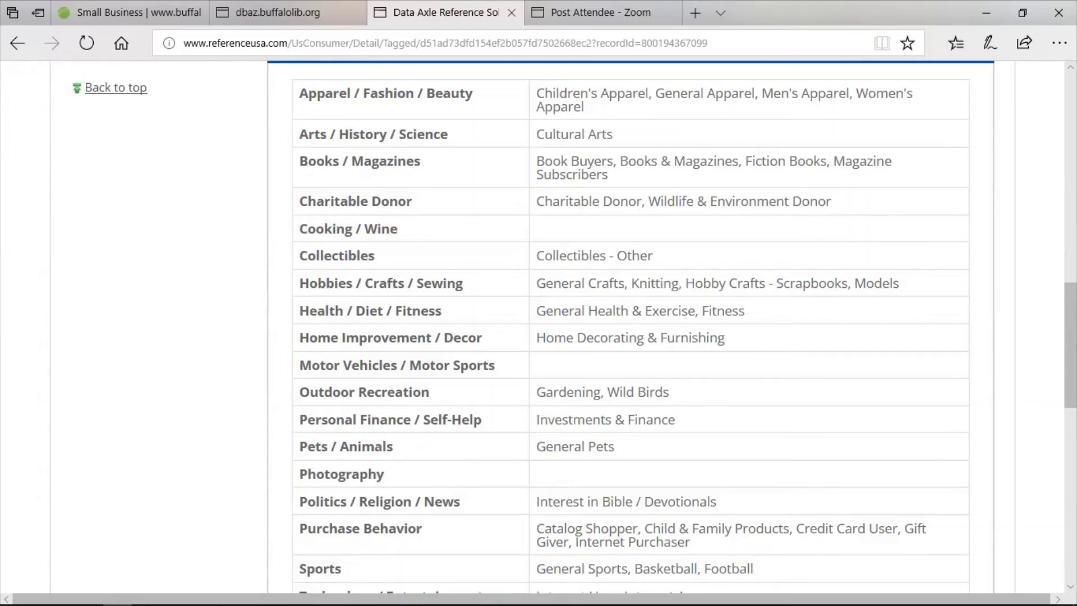
{"action": "scroll", "coordinate": [1070, 348], "scroll_direction": "down", "scroll_amount": 1}
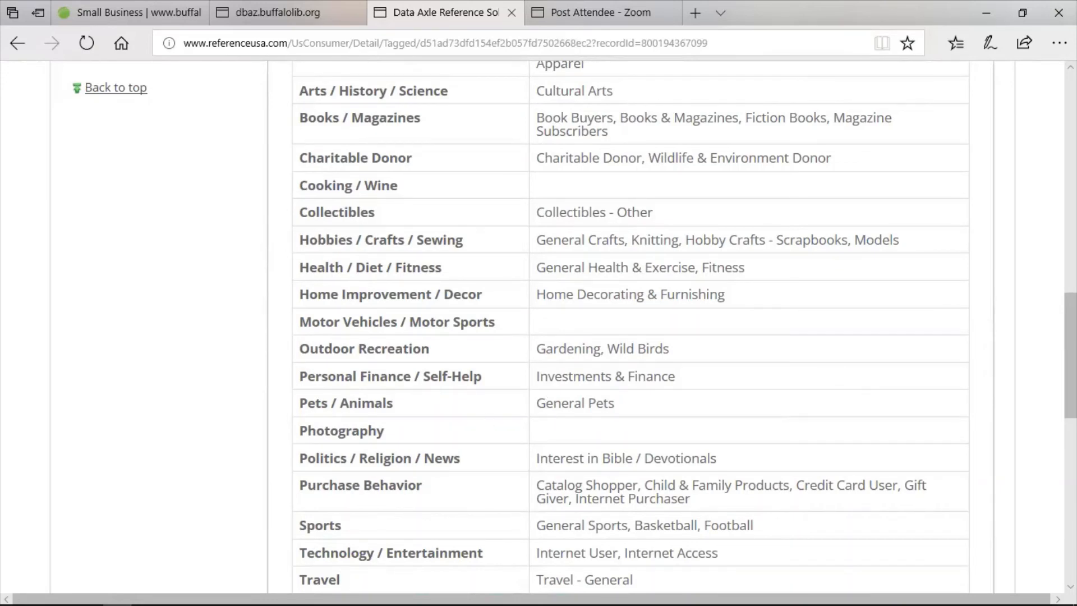
{"action": "scroll", "coordinate": [574, 327], "scroll_direction": "up", "scroll_amount": 1}
{"action": "scroll", "coordinate": [564, 471], "scroll_direction": "down", "scroll_amount": 3}
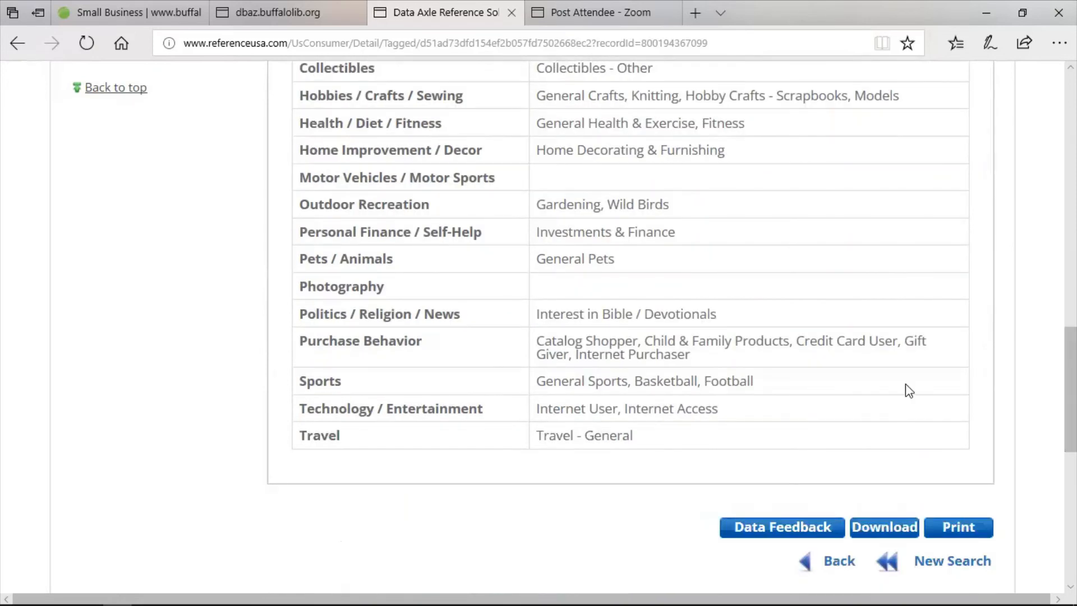
{"action": "left_click_drag", "start_coordinate": [1070, 390], "coordinate": [1070, 346]}
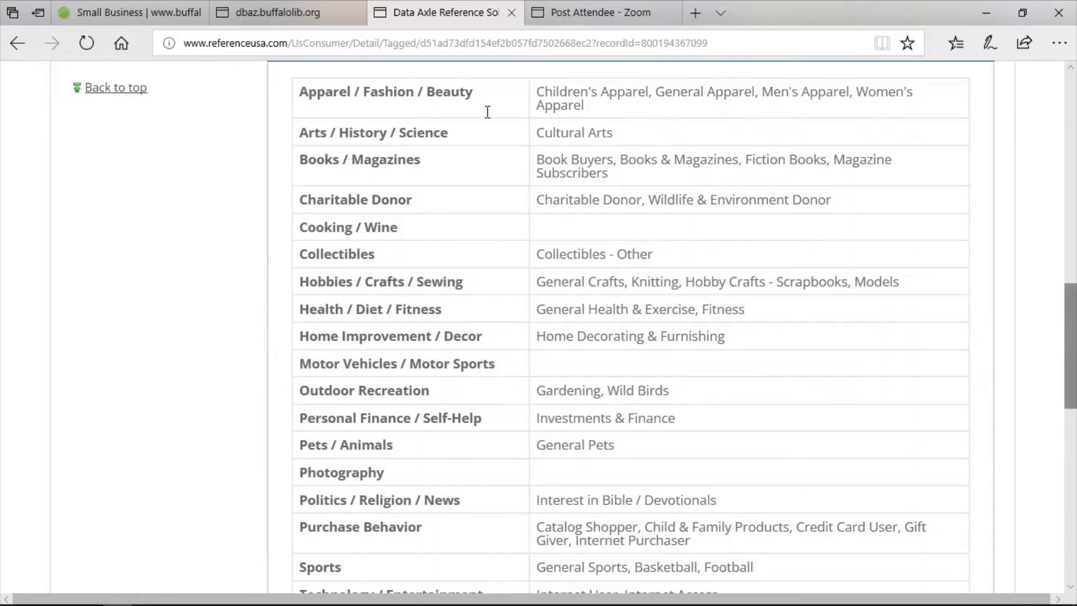
{"action": "left_click", "coordinate": [15, 45]}
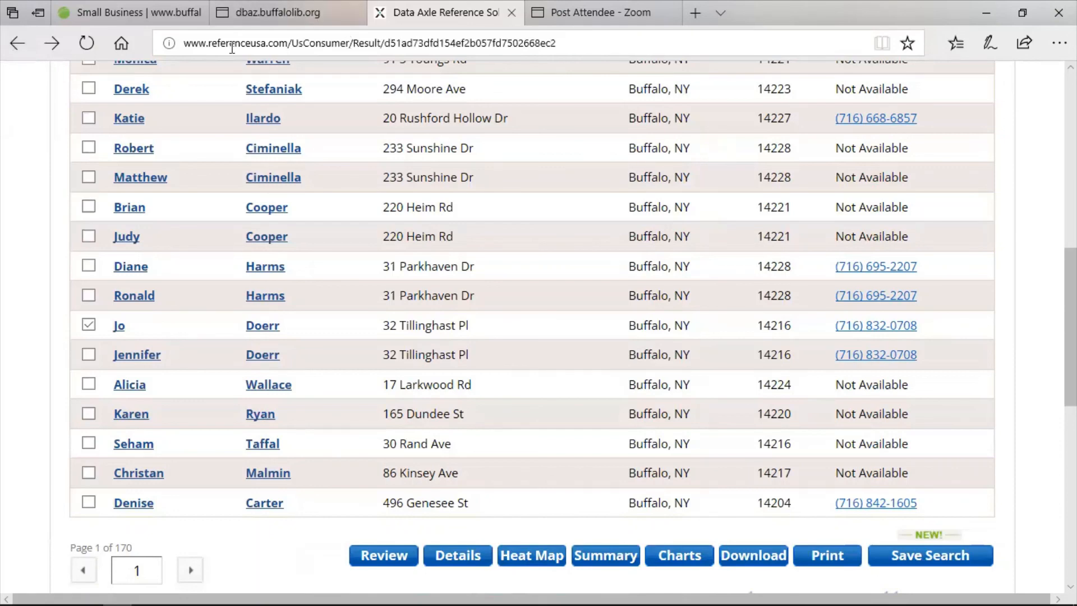
Switch to the Buffalo library website, go to its home page and open the Contact Us page
{"action": "left_click", "coordinate": [131, 12]}
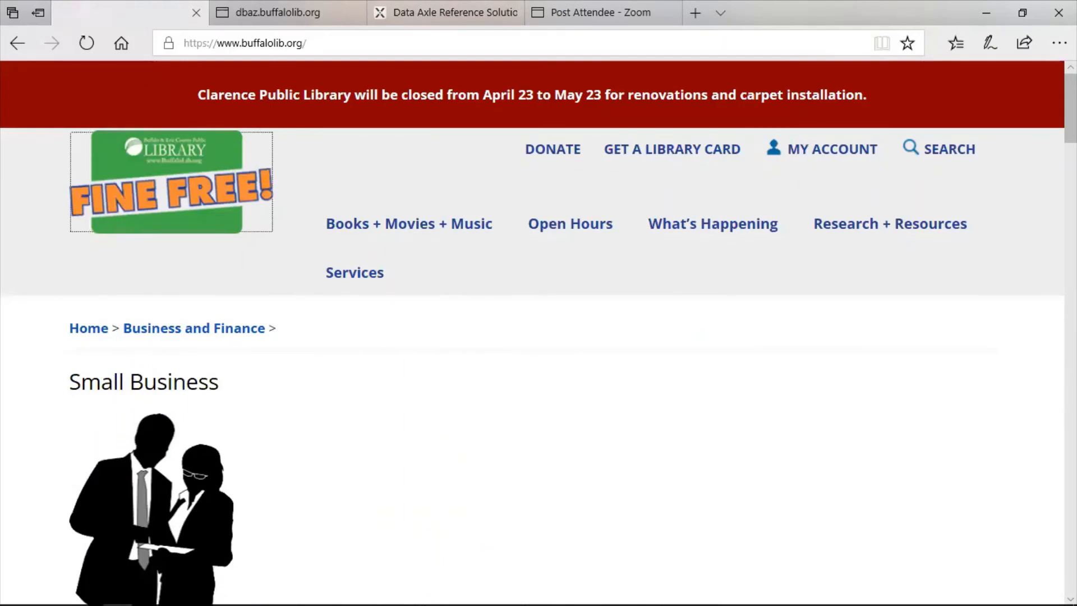
{"action": "scroll", "coordinate": [526, 348], "scroll_direction": "down", "scroll_amount": 15}
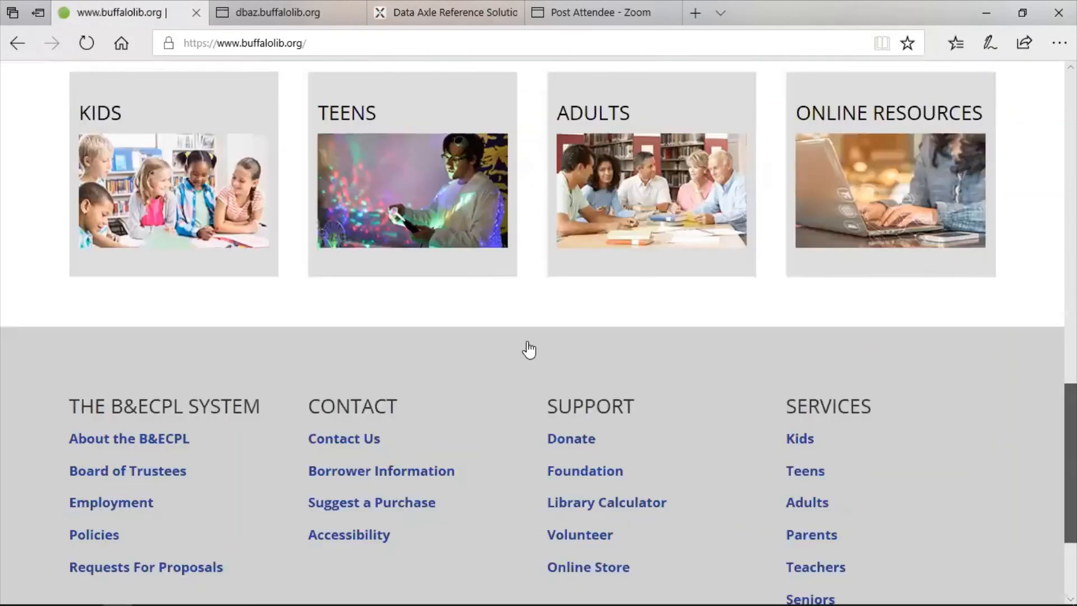
{"action": "scroll", "coordinate": [269, 320], "scroll_direction": "down", "scroll_amount": 3}
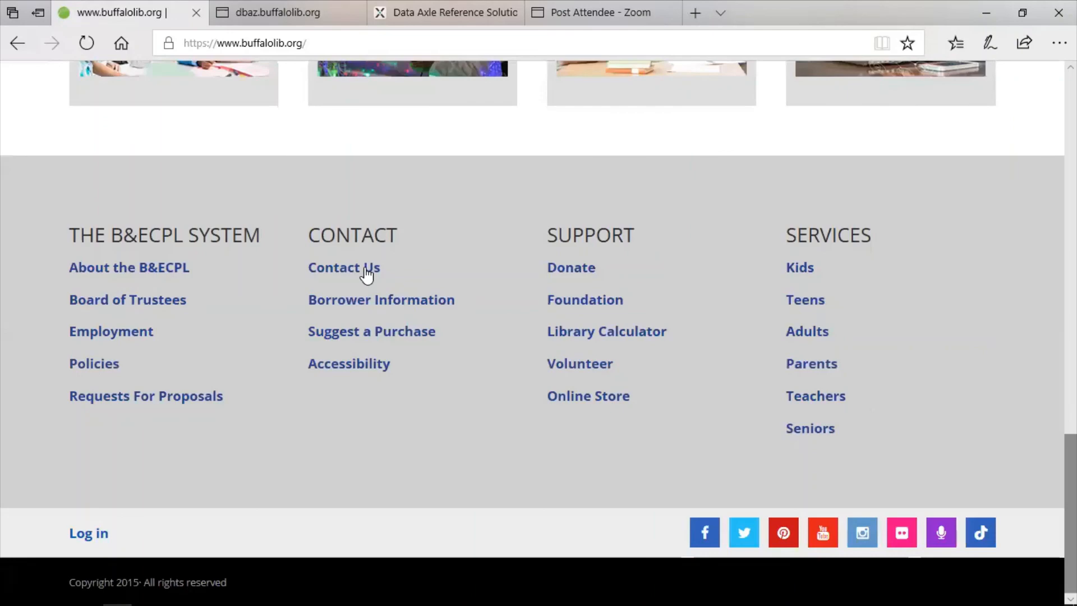
{"action": "left_click", "coordinate": [366, 272]}
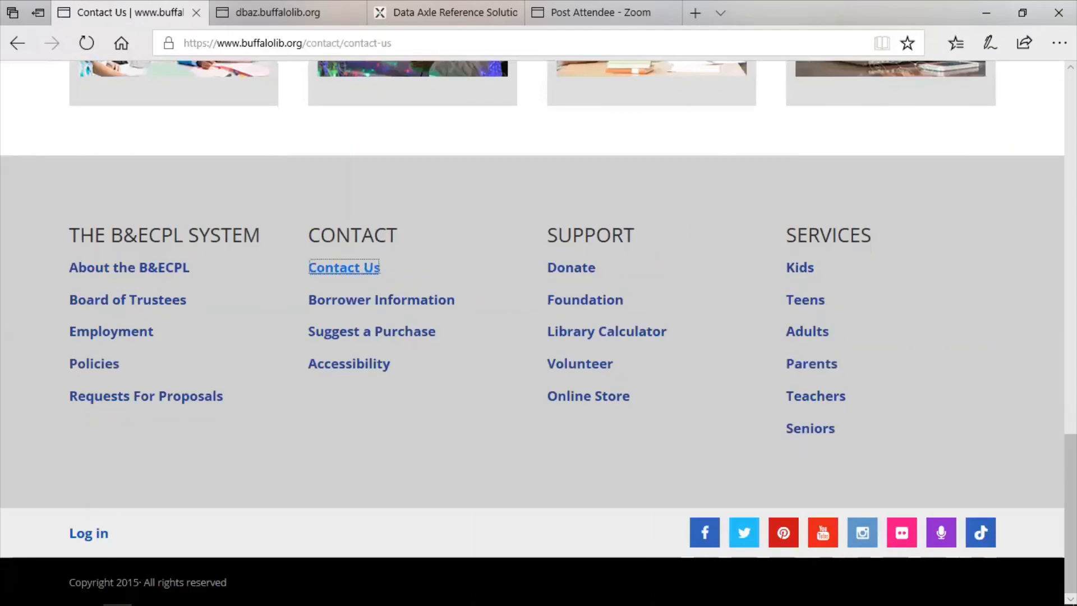
Open the Book a Librarian form listed under Other Departments and Online Forms
{"action": "scroll", "coordinate": [538, 331], "scroll_direction": "down", "scroll_amount": 5}
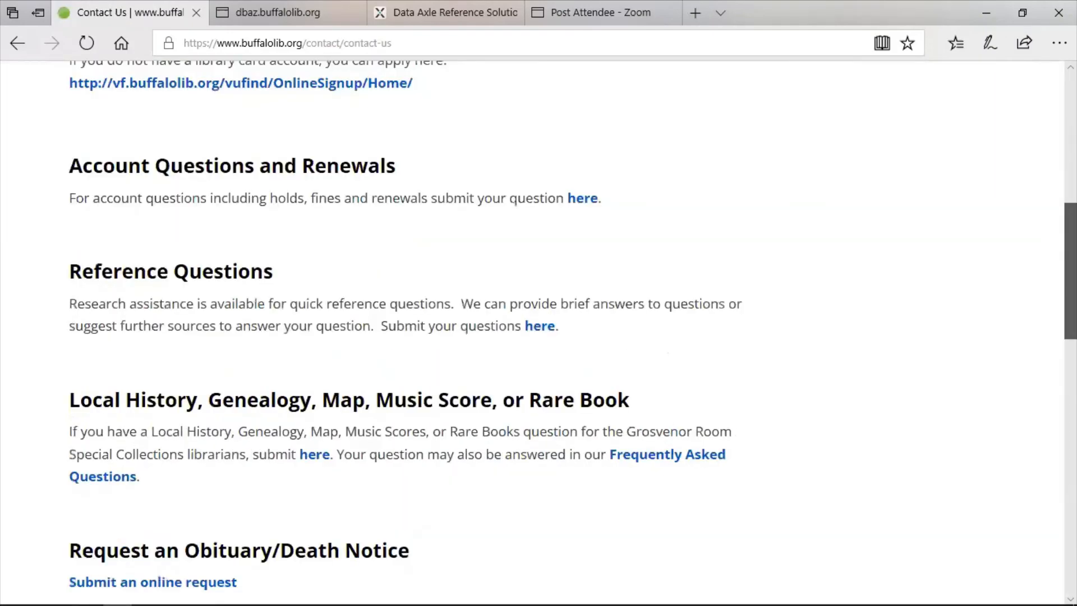
{"action": "left_click_drag", "start_coordinate": [1070, 271], "coordinate": [1070, 358]}
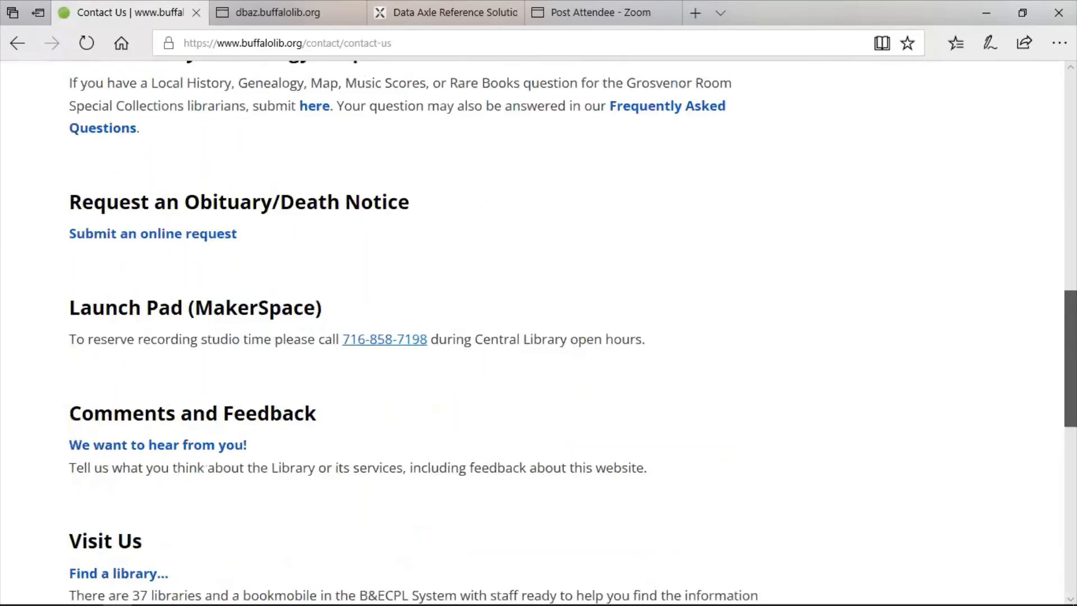
{"action": "scroll", "coordinate": [355, 458], "scroll_direction": "down", "scroll_amount": 7}
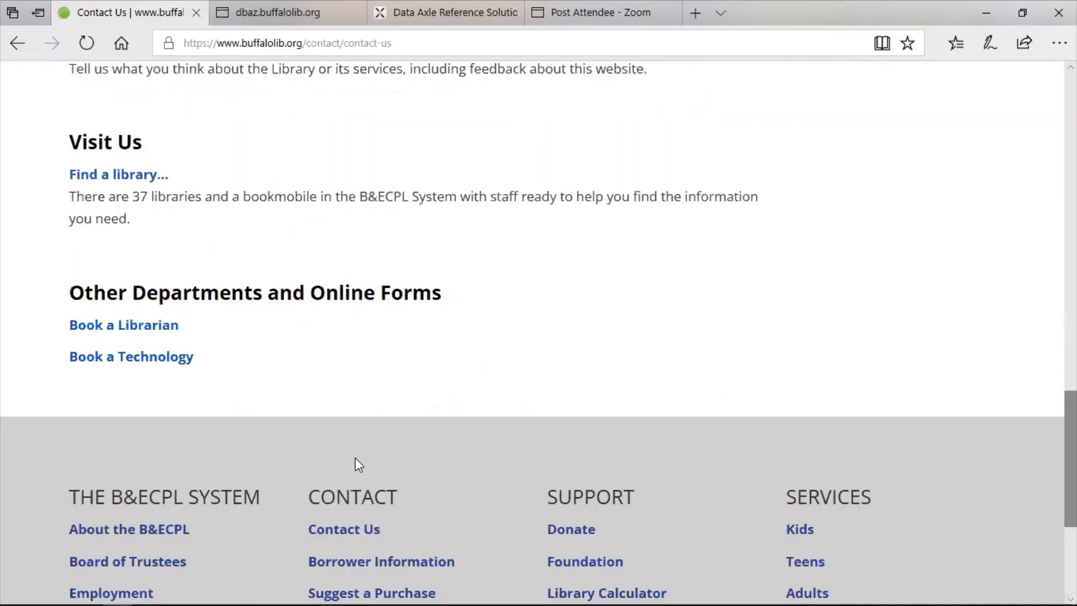
{"action": "left_click", "coordinate": [92, 331]}
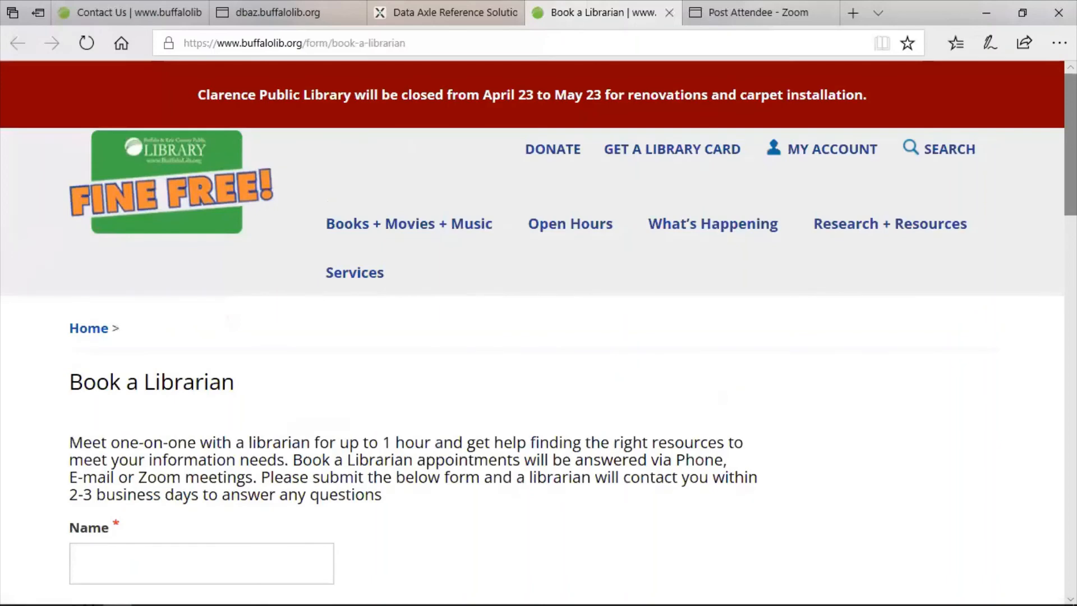
Review the Book a Librarian form, from the contact fields and Research Topic options to the topic description field
{"action": "scroll", "coordinate": [538, 337], "scroll_direction": "down", "scroll_amount": 3}
{"action": "scroll", "coordinate": [538, 337], "scroll_direction": "down", "scroll_amount": 5}
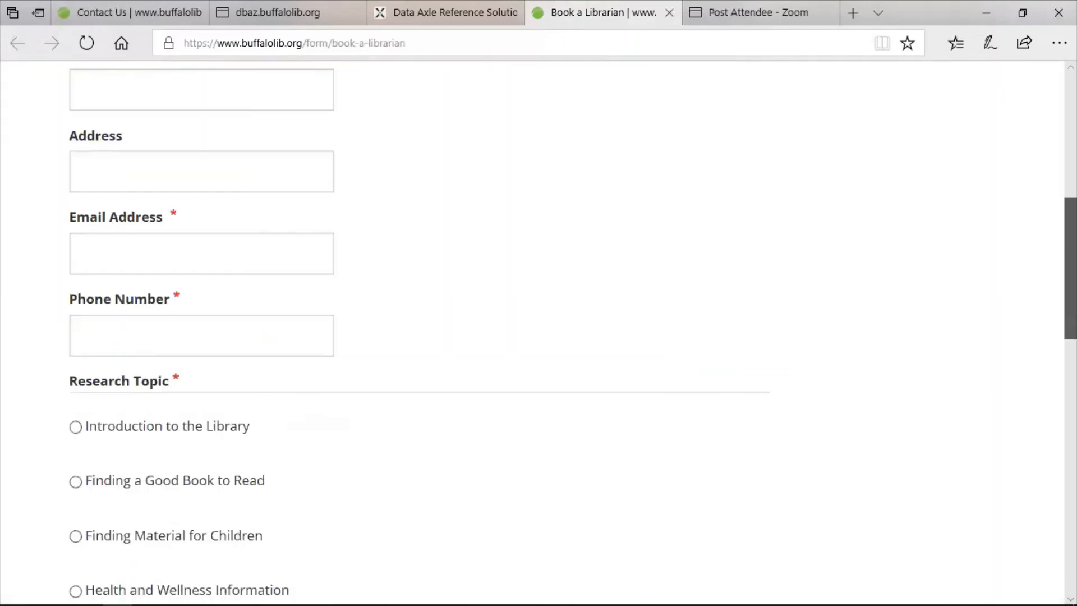
{"action": "scroll", "coordinate": [539, 337], "scroll_direction": "down", "scroll_amount": 5}
{"action": "scroll", "coordinate": [234, 337], "scroll_direction": "down", "scroll_amount": 1}
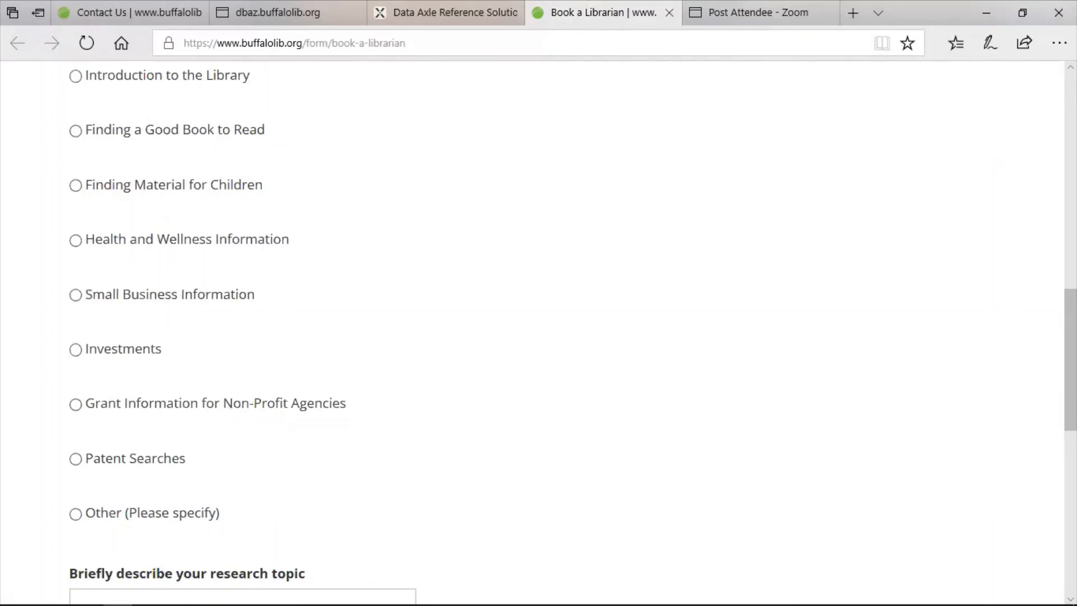
{"action": "scroll", "coordinate": [346, 341], "scroll_direction": "down", "scroll_amount": 6}
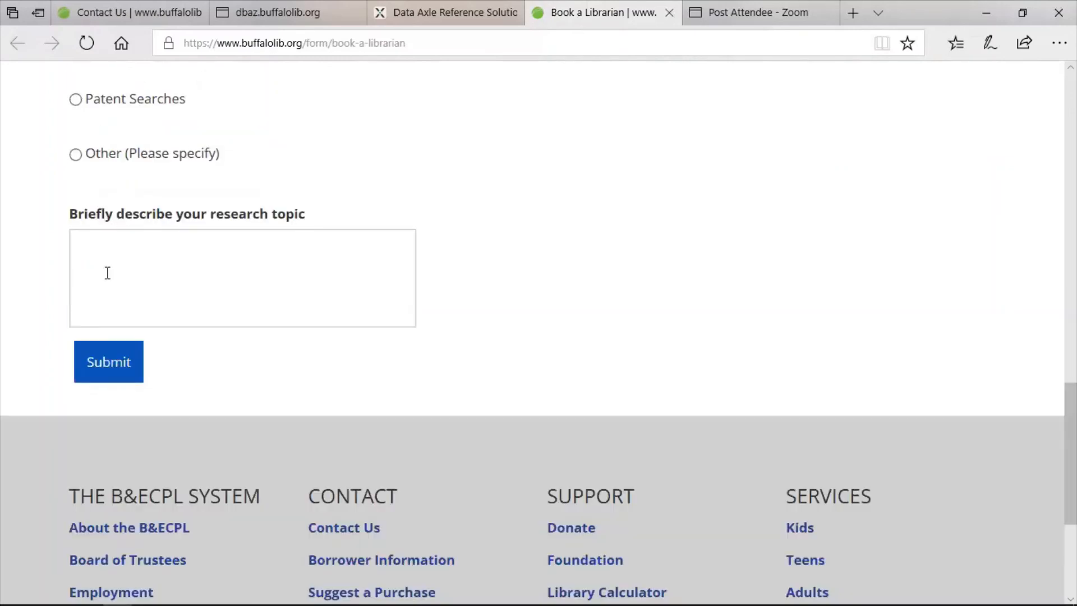